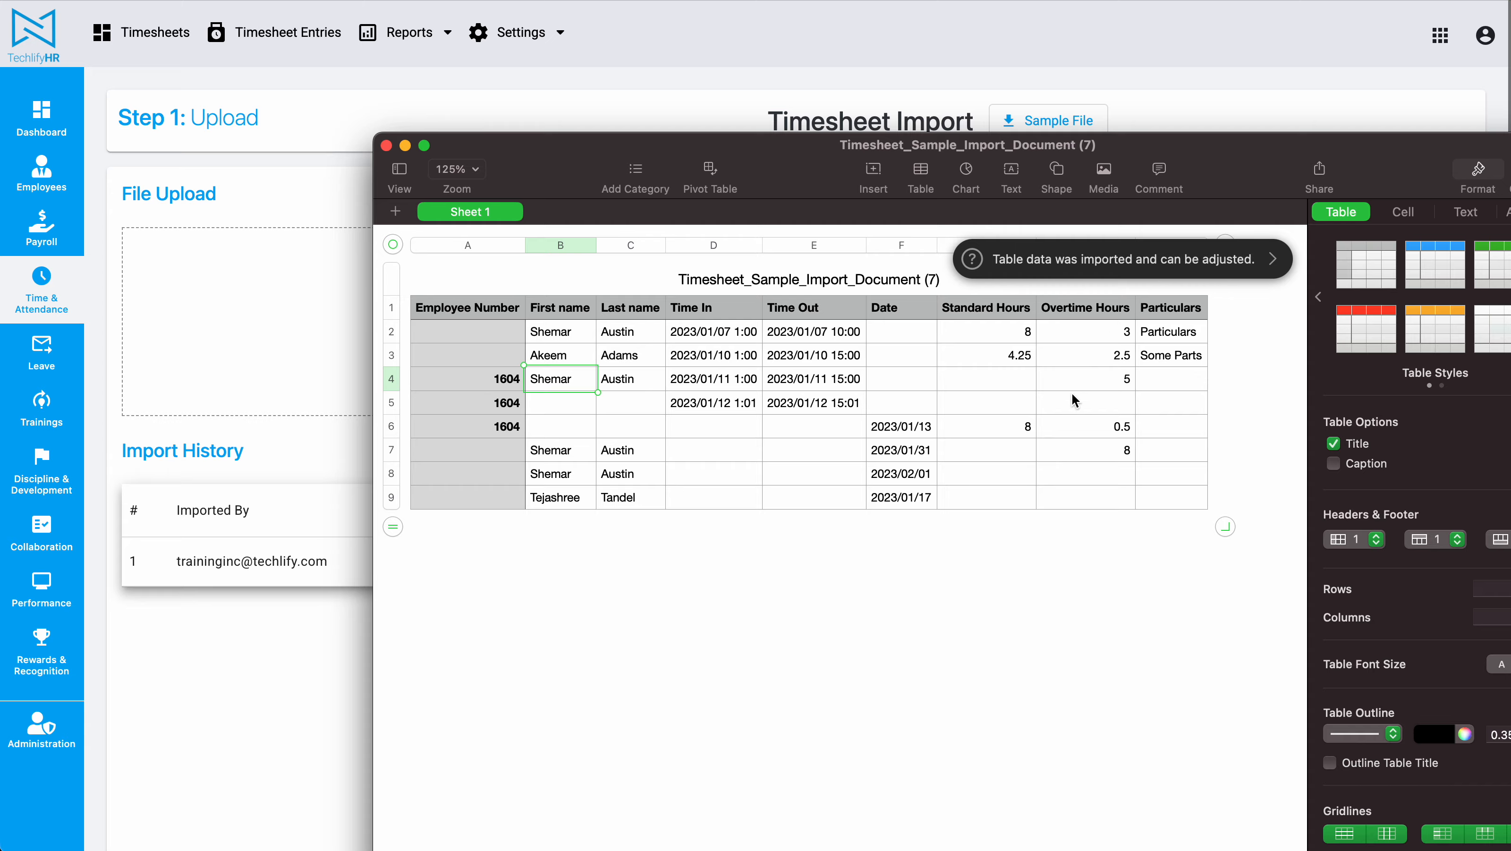
Step: Examine the sample timesheet import document's columns and import settings
{"action": "left_click", "coordinate": [541, 309]}
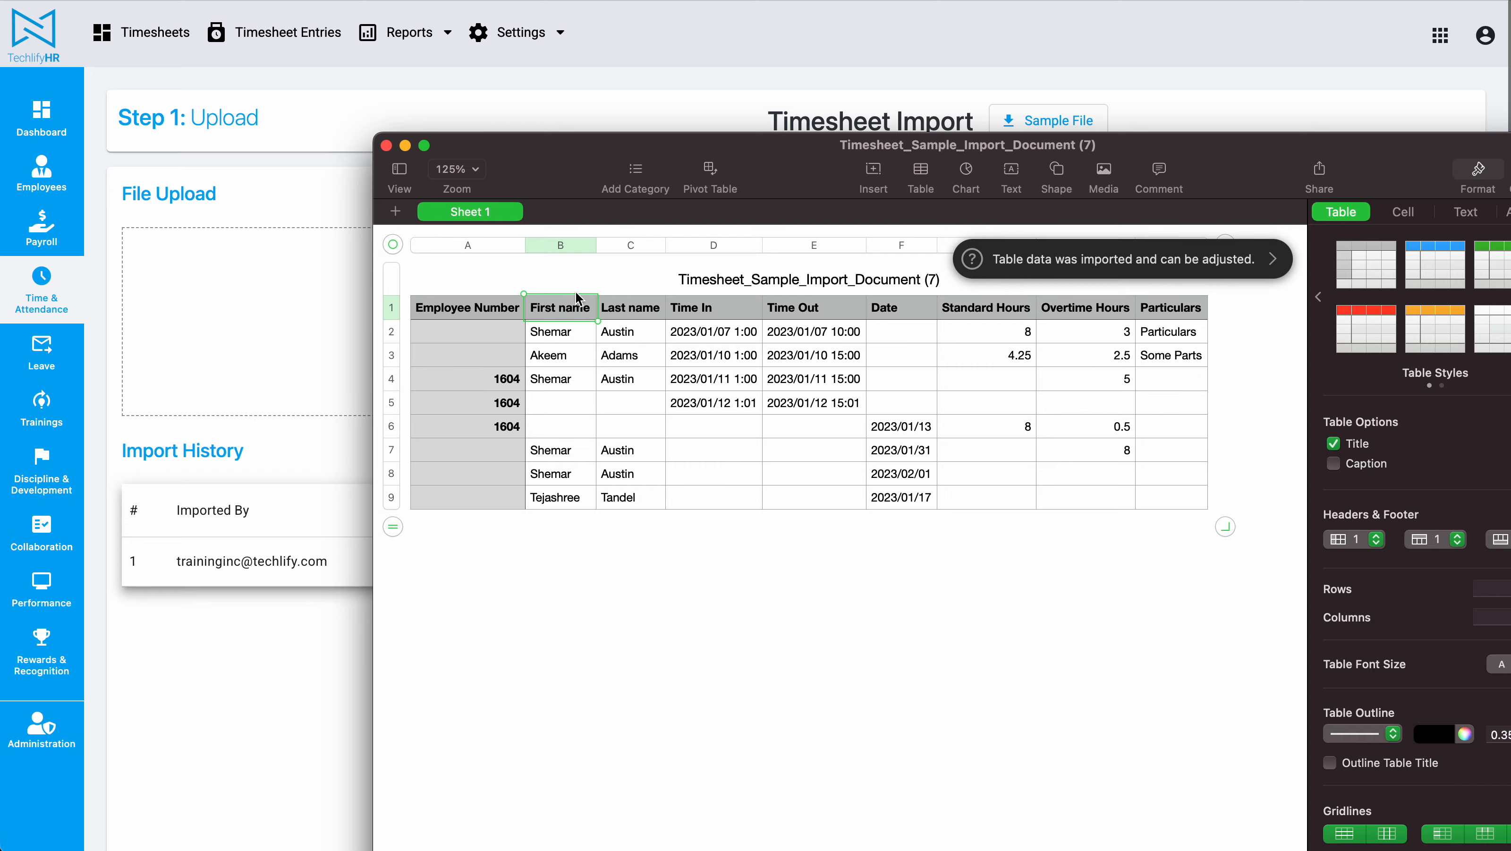
{"action": "left_click", "coordinate": [1206, 257]}
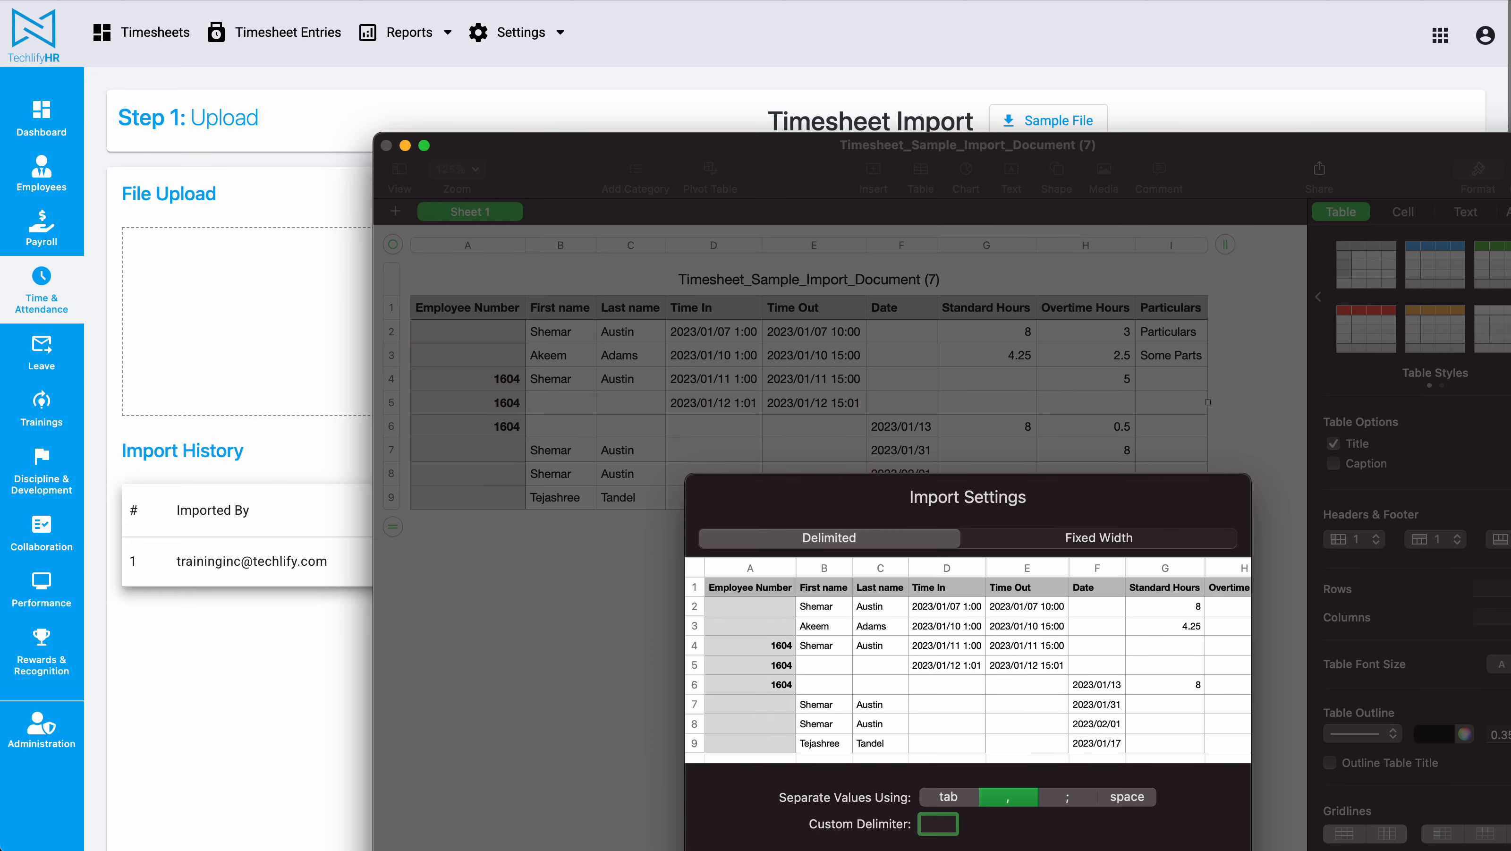
{"action": "left_click", "coordinate": [626, 387]}
{"action": "left_click_drag", "start_coordinate": [485, 307], "coordinate": [1178, 489]}
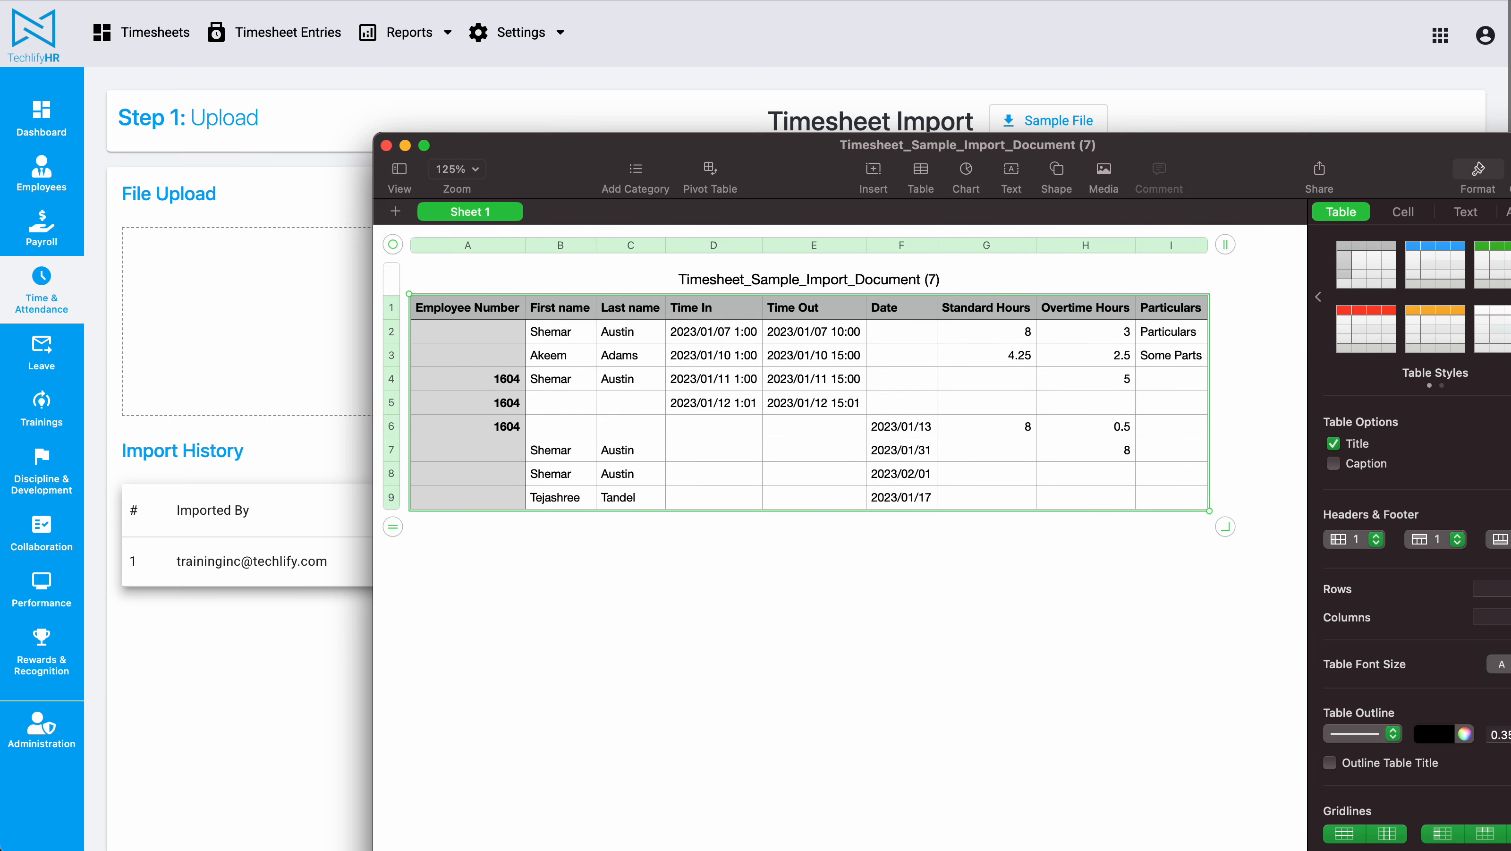
Step: Bring the Video 16 timesheet document forward and move its window beside the import page
{"action": "key", "text": "super+Tab"}
{"action": "double_click", "coordinate": [1125, 591]}
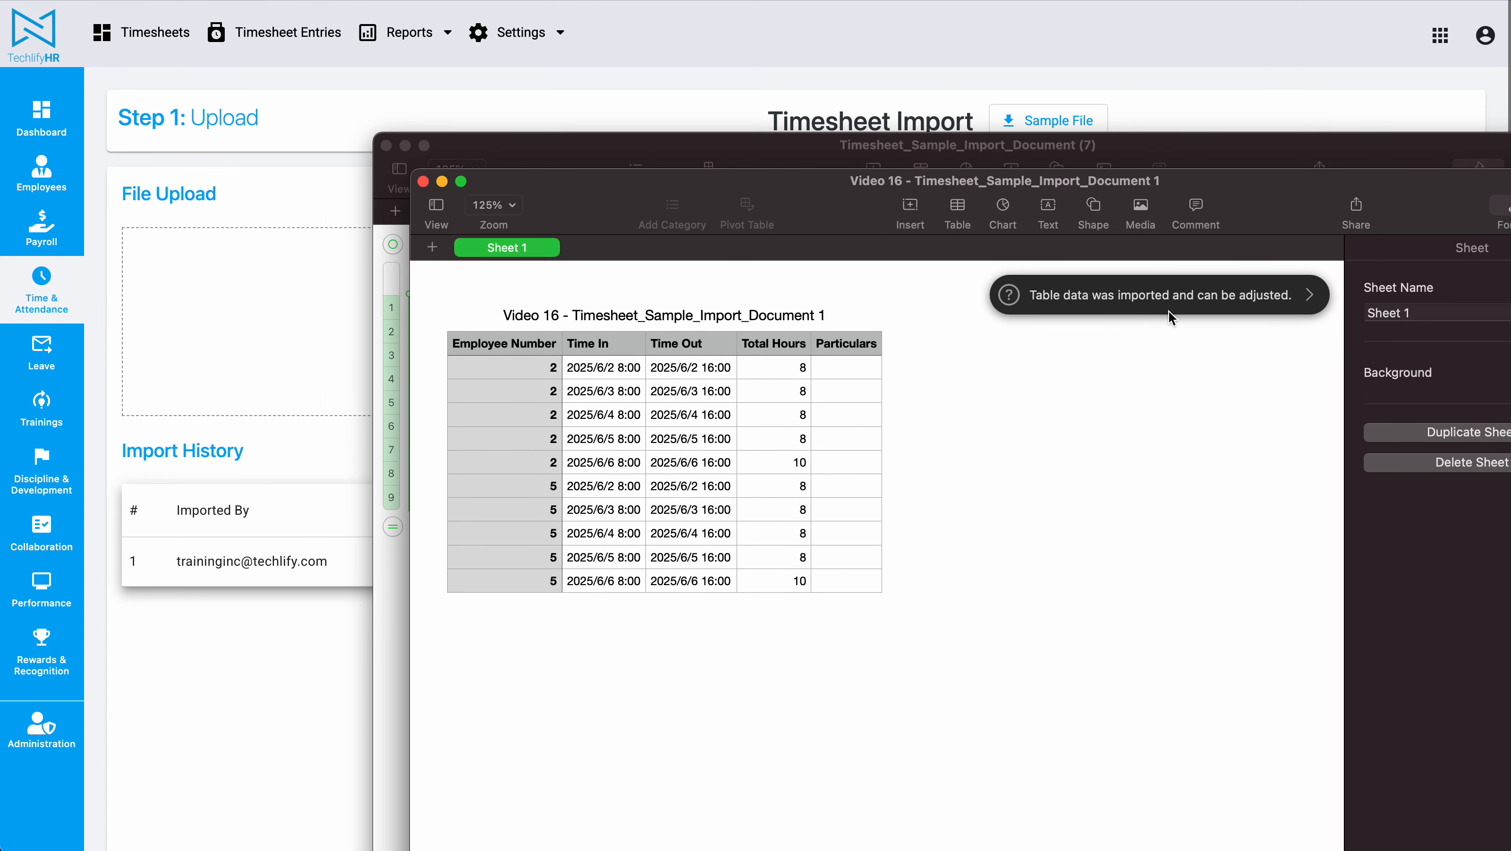
{"action": "left_click", "coordinate": [521, 375]}
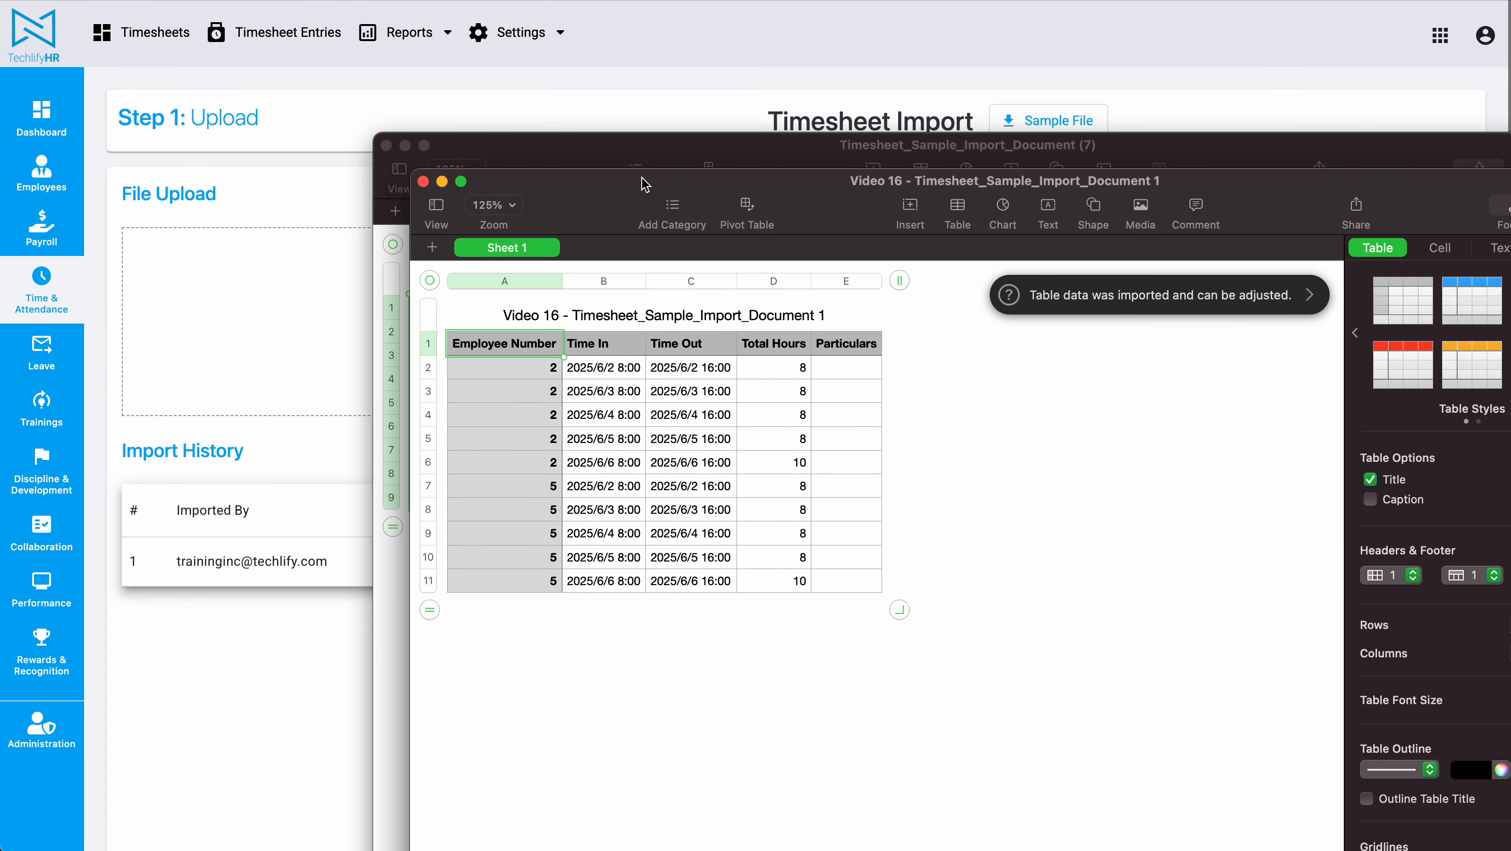
{"action": "left_click_drag", "start_coordinate": [641, 181], "coordinate": [636, 417]}
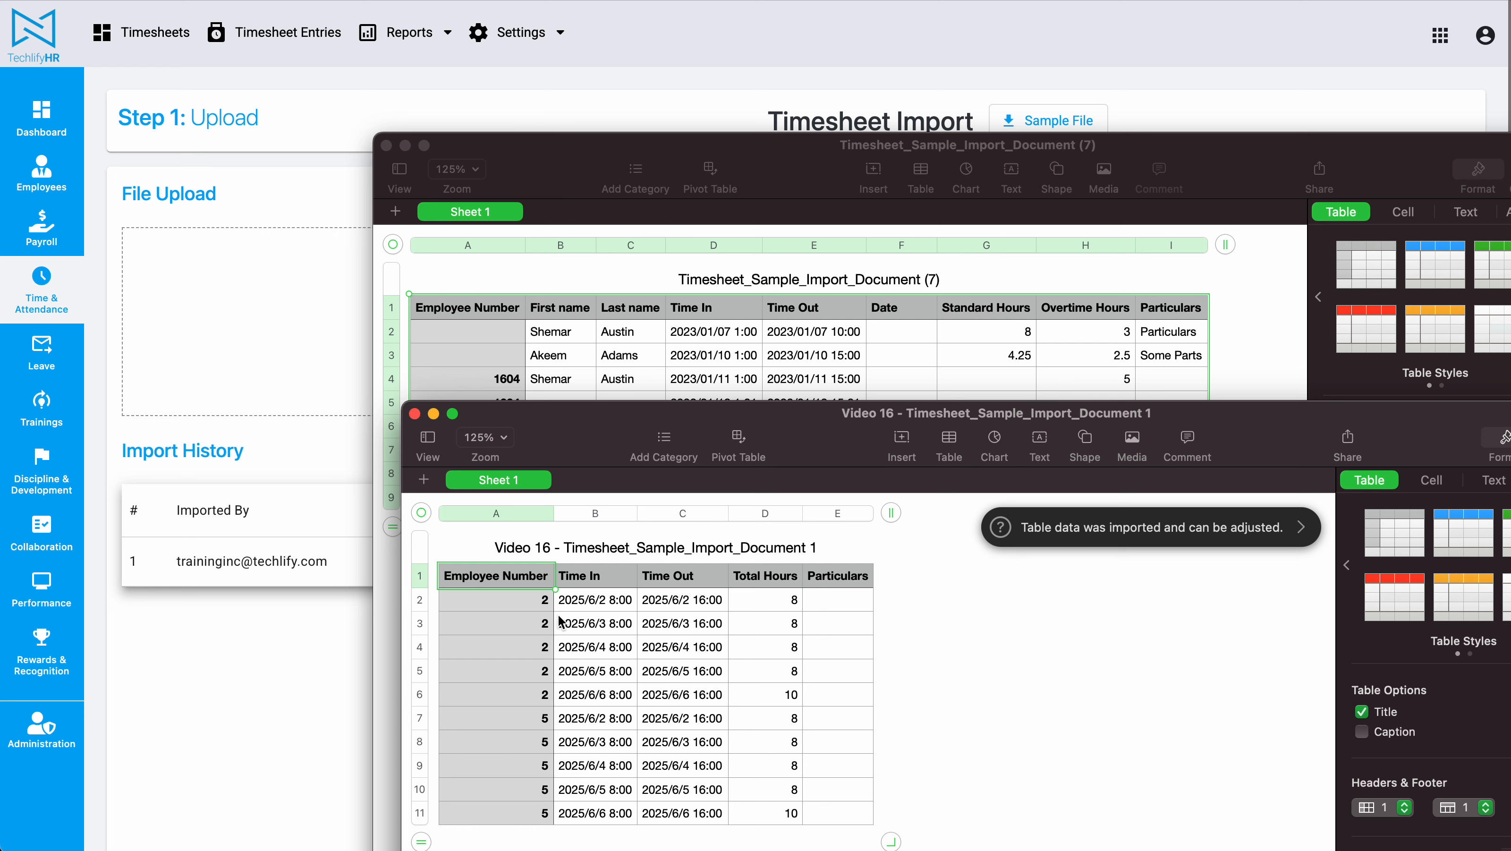
{"action": "left_click", "coordinate": [612, 607]}
{"action": "left_click_drag", "start_coordinate": [505, 576], "coordinate": [504, 748]}
{"action": "mouse_move", "coordinate": [528, 599]}
{"action": "left_mouse_down"}
{"action": "mouse_move", "coordinate": [529, 685]}
{"action": "mouse_move", "coordinate": [528, 621]}
{"action": "left_mouse_up"}
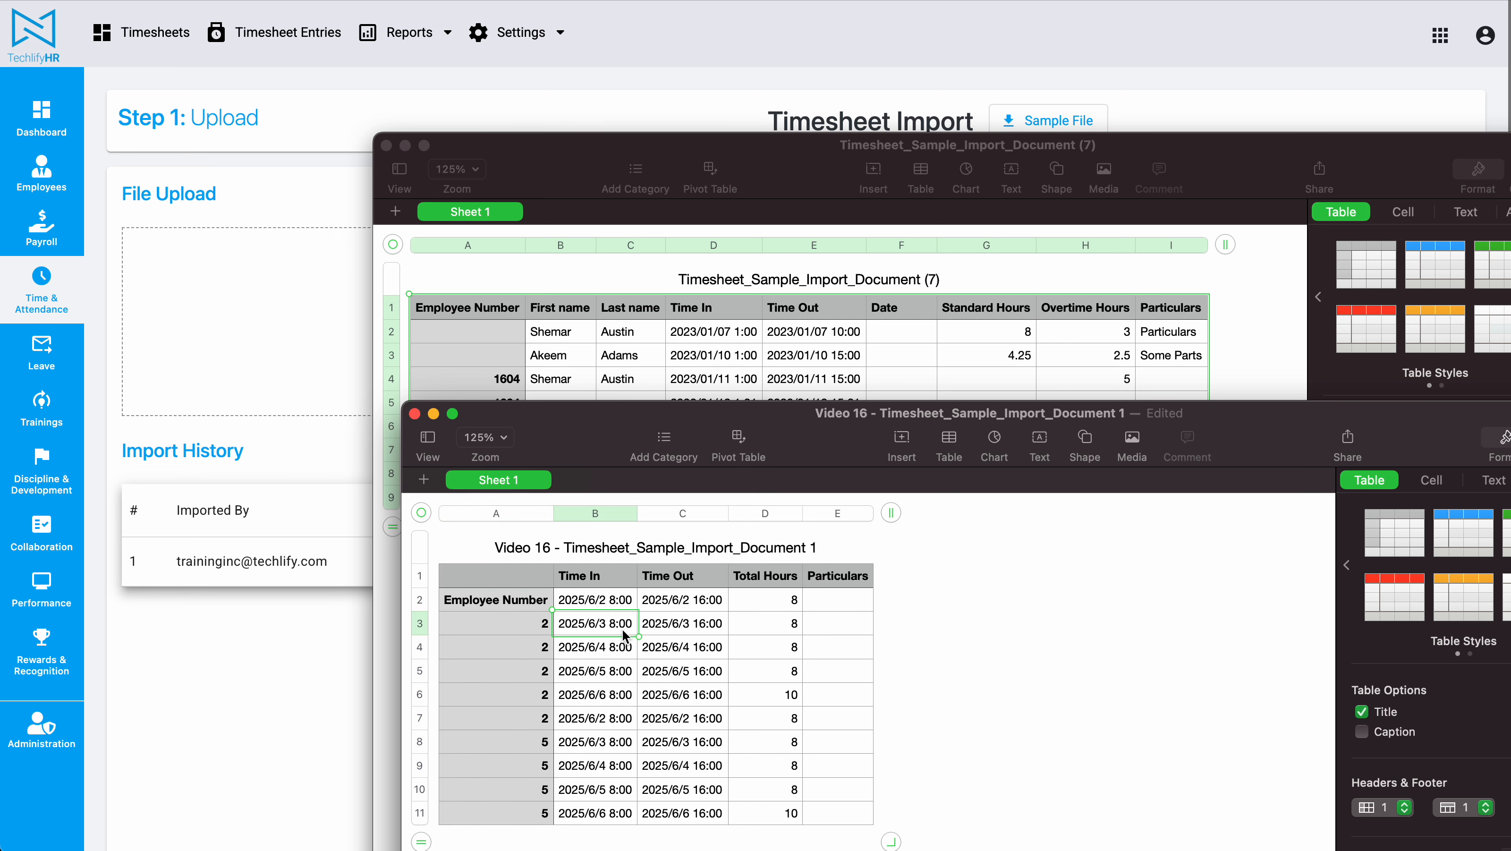
{"action": "key", "text": "super+z"}
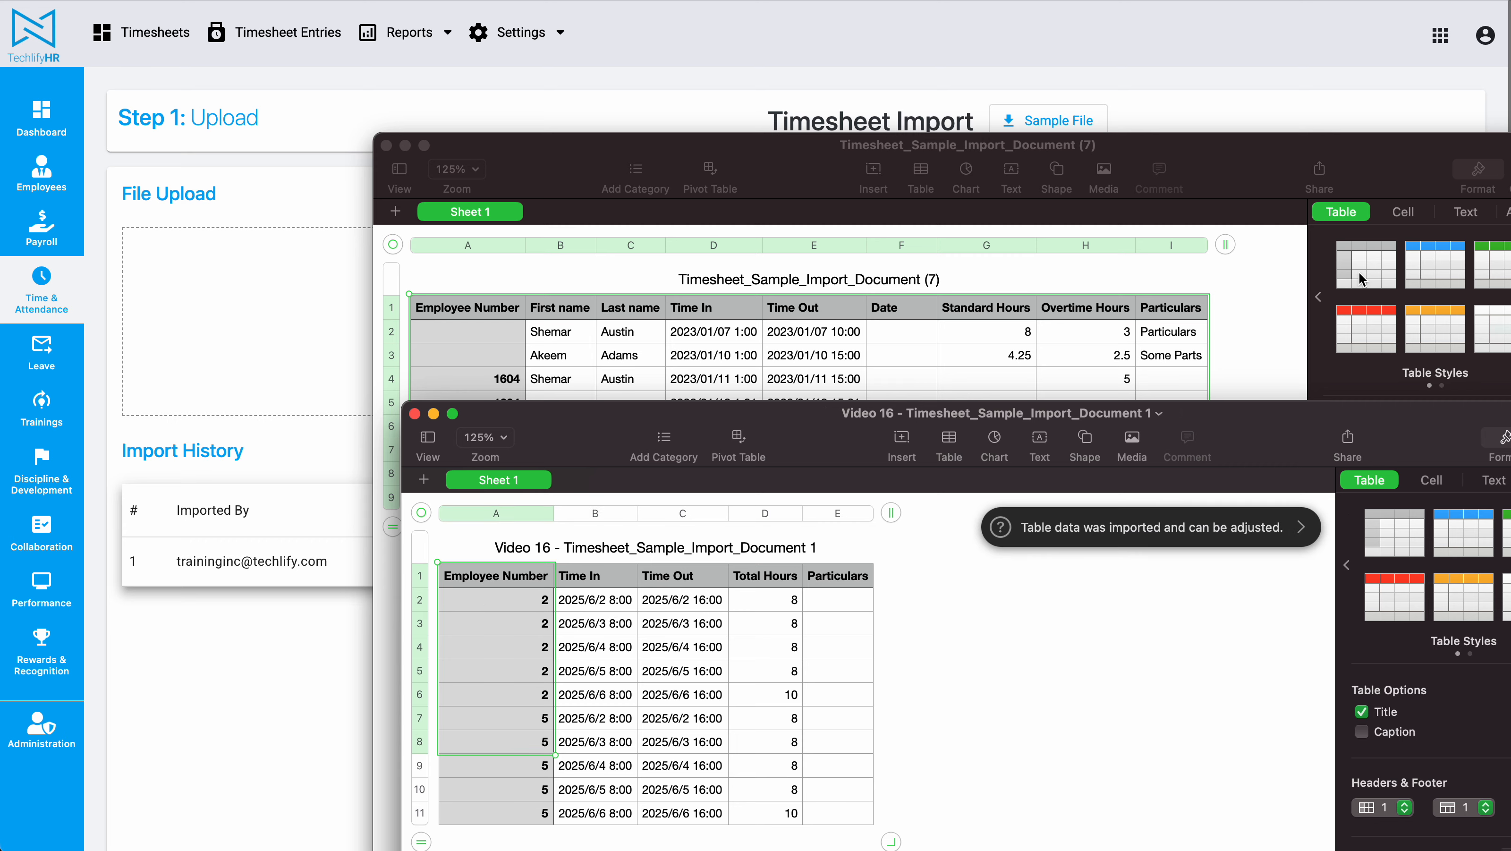
{"action": "key", "text": "super+Tab"}
{"action": "left_click_drag", "start_coordinate": [685, 51], "coordinate": [1135, 136]}
{"action": "left_click_drag", "start_coordinate": [684, 287], "coordinate": [1195, 205]}
{"action": "left_click", "coordinate": [1061, 135]}
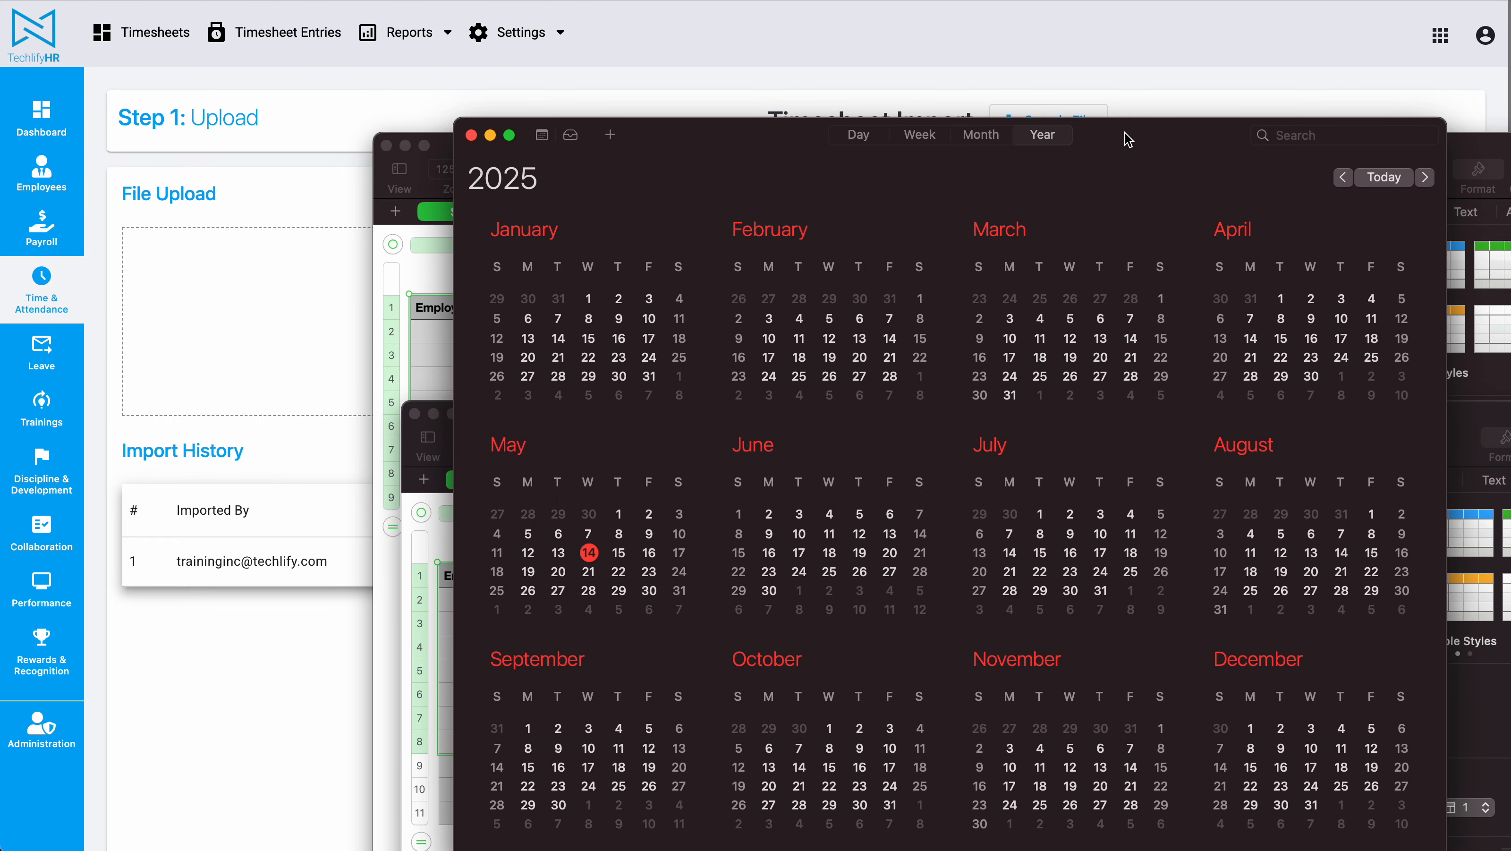
{"action": "key", "text": "super+q"}
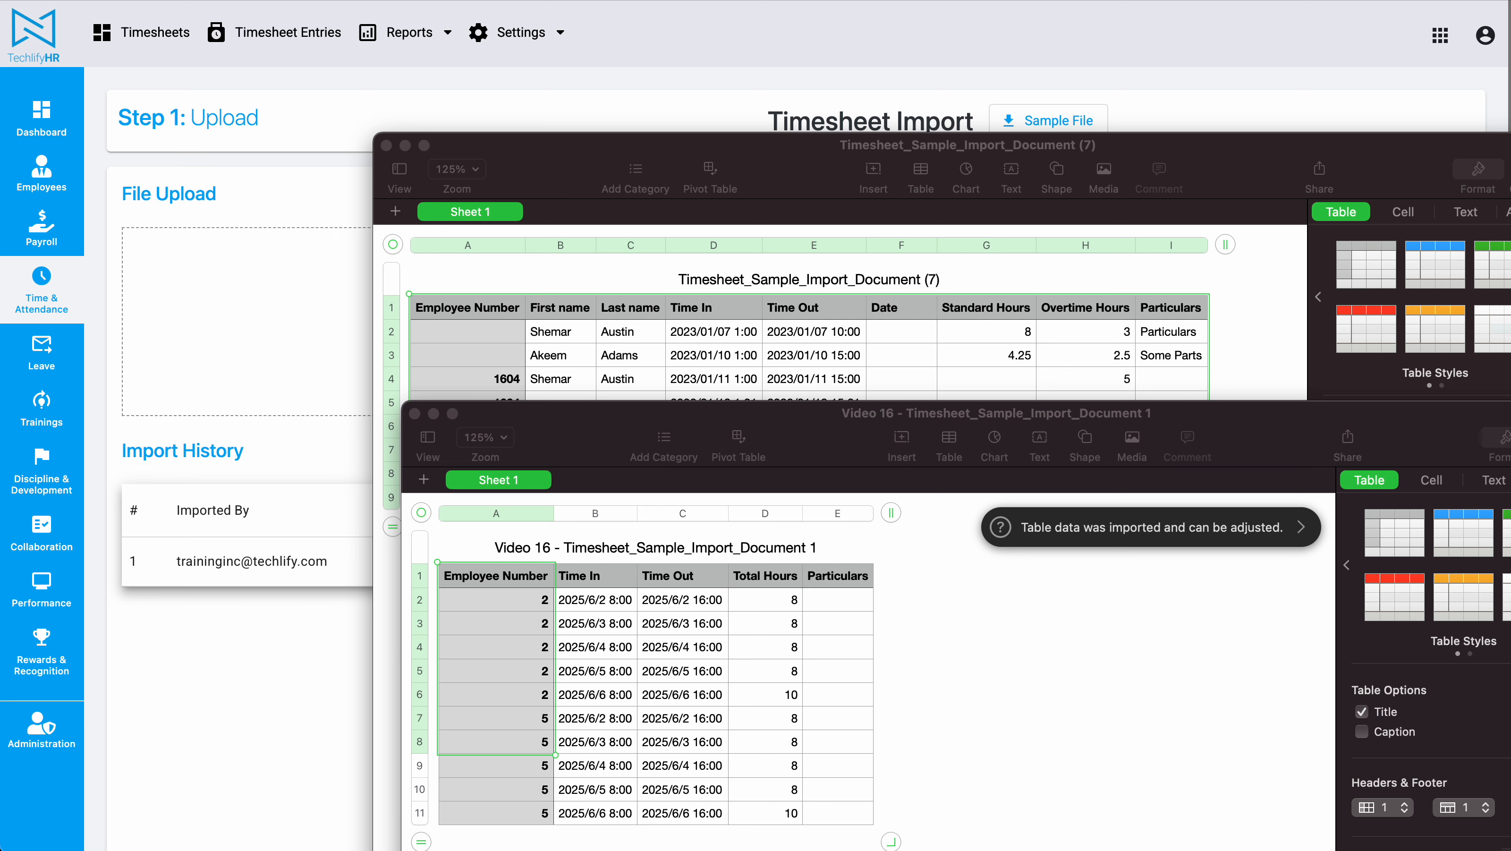
Step: Review the employee numbers, time in/out and total hours columns of the Video 16 timesheet
{"action": "left_click", "coordinate": [569, 623]}
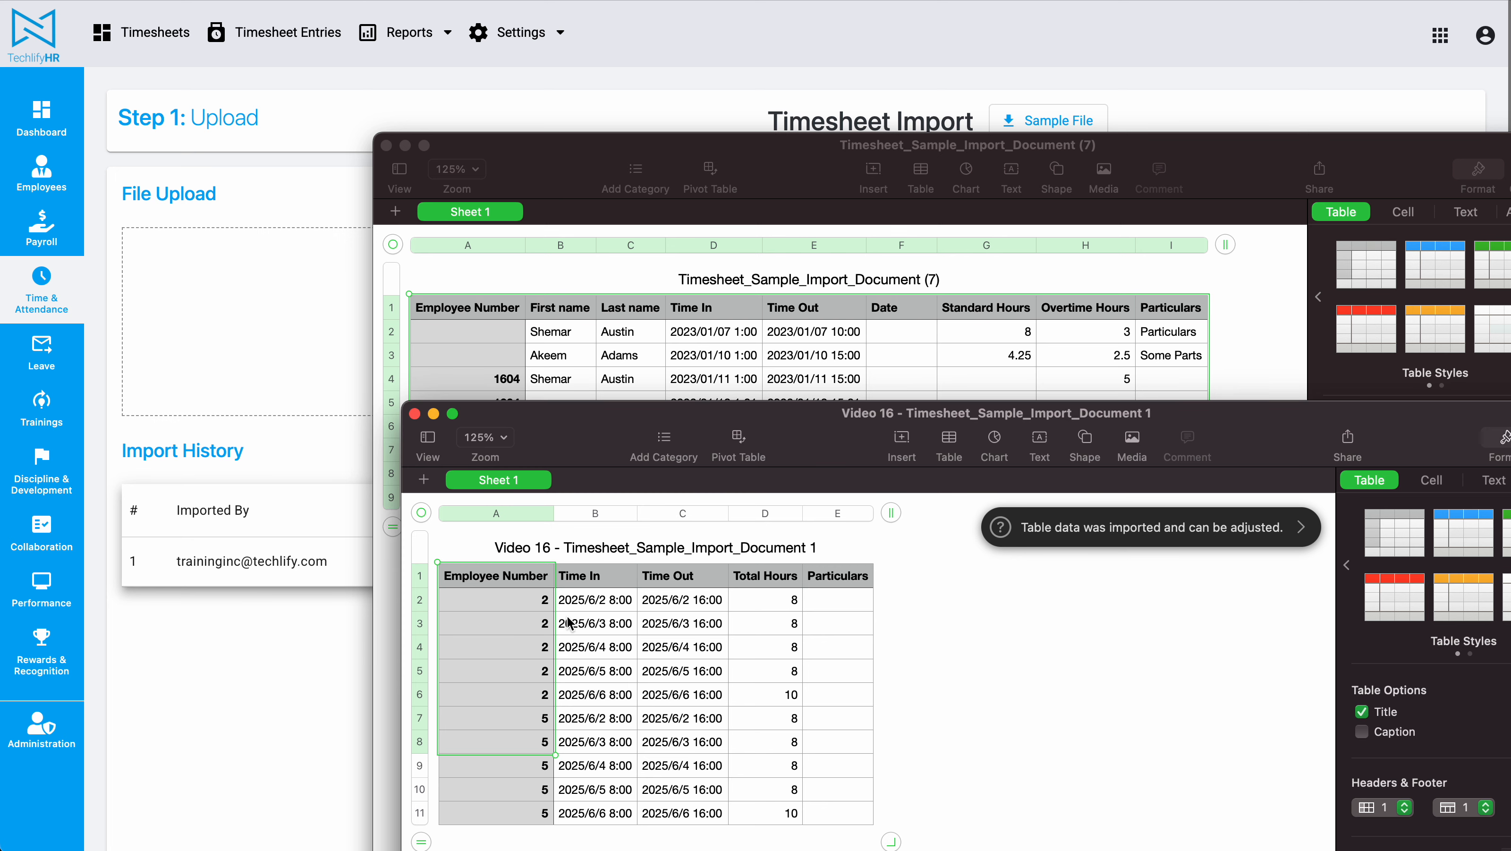
{"action": "left_click", "coordinate": [527, 605]}
{"action": "left_click", "coordinate": [522, 699], "text": "shift"}
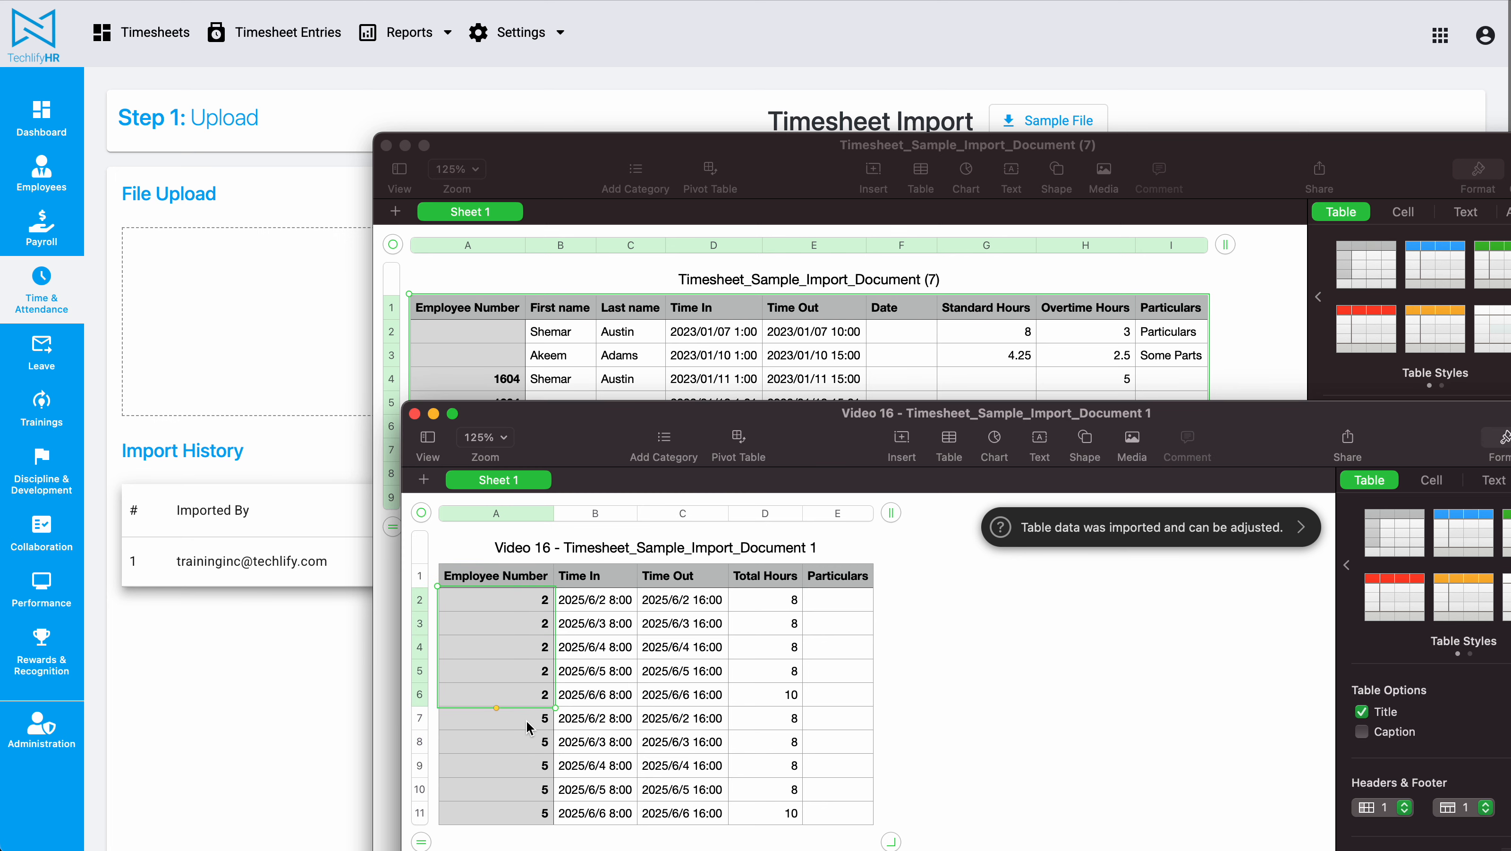
{"action": "left_click_drag", "start_coordinate": [530, 721], "coordinate": [528, 815]}
{"action": "left_click_drag", "start_coordinate": [594, 601], "coordinate": [682, 774]}
{"action": "left_click_drag", "start_coordinate": [791, 601], "coordinate": [789, 814]}
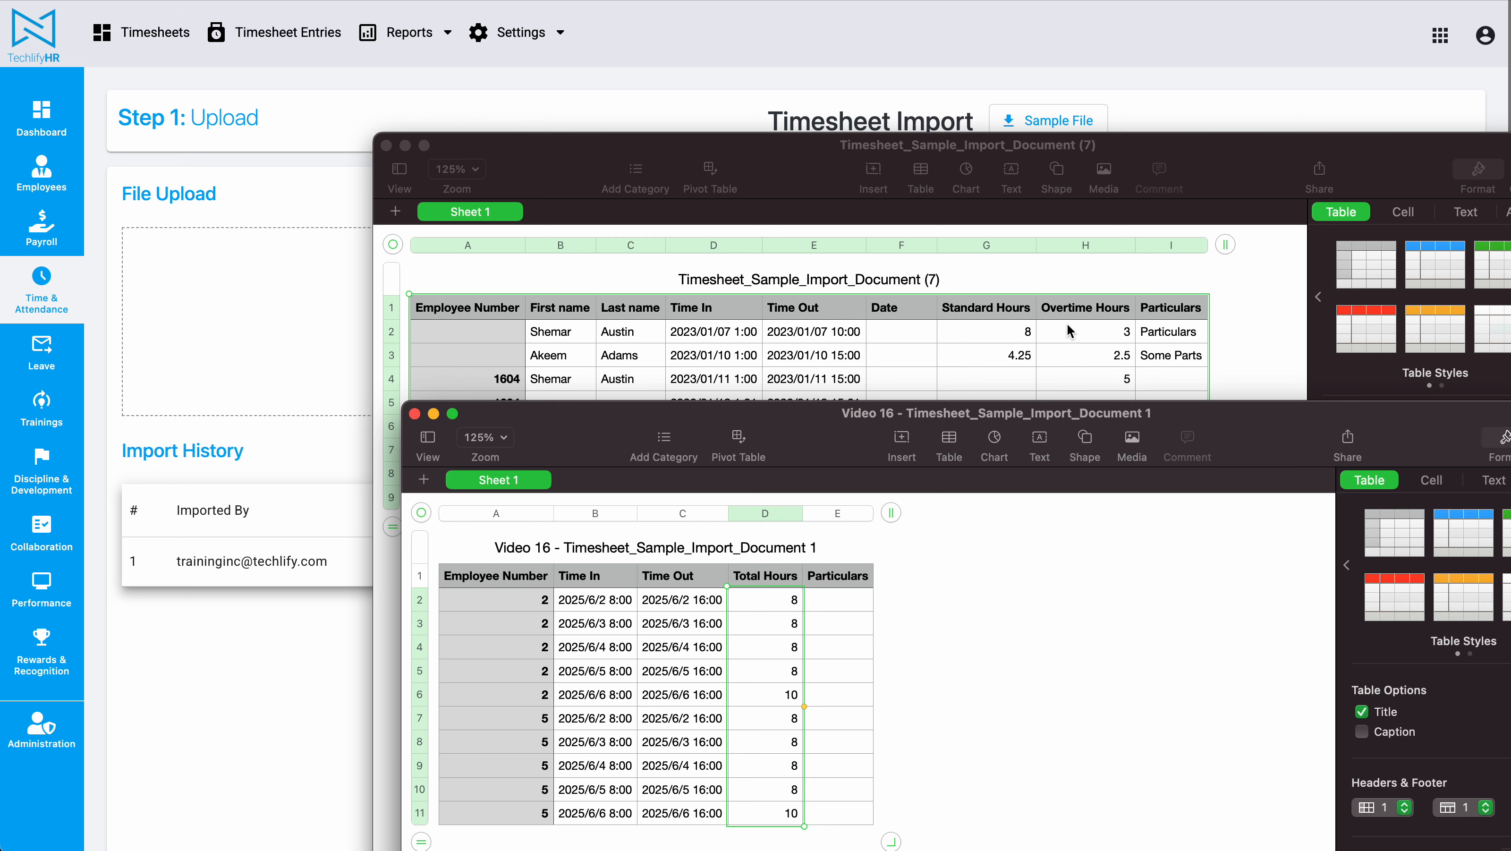
Step: Upload the Video 16 timesheet file into the Timesheet Import file upload area
{"action": "left_click", "coordinate": [823, 67]}
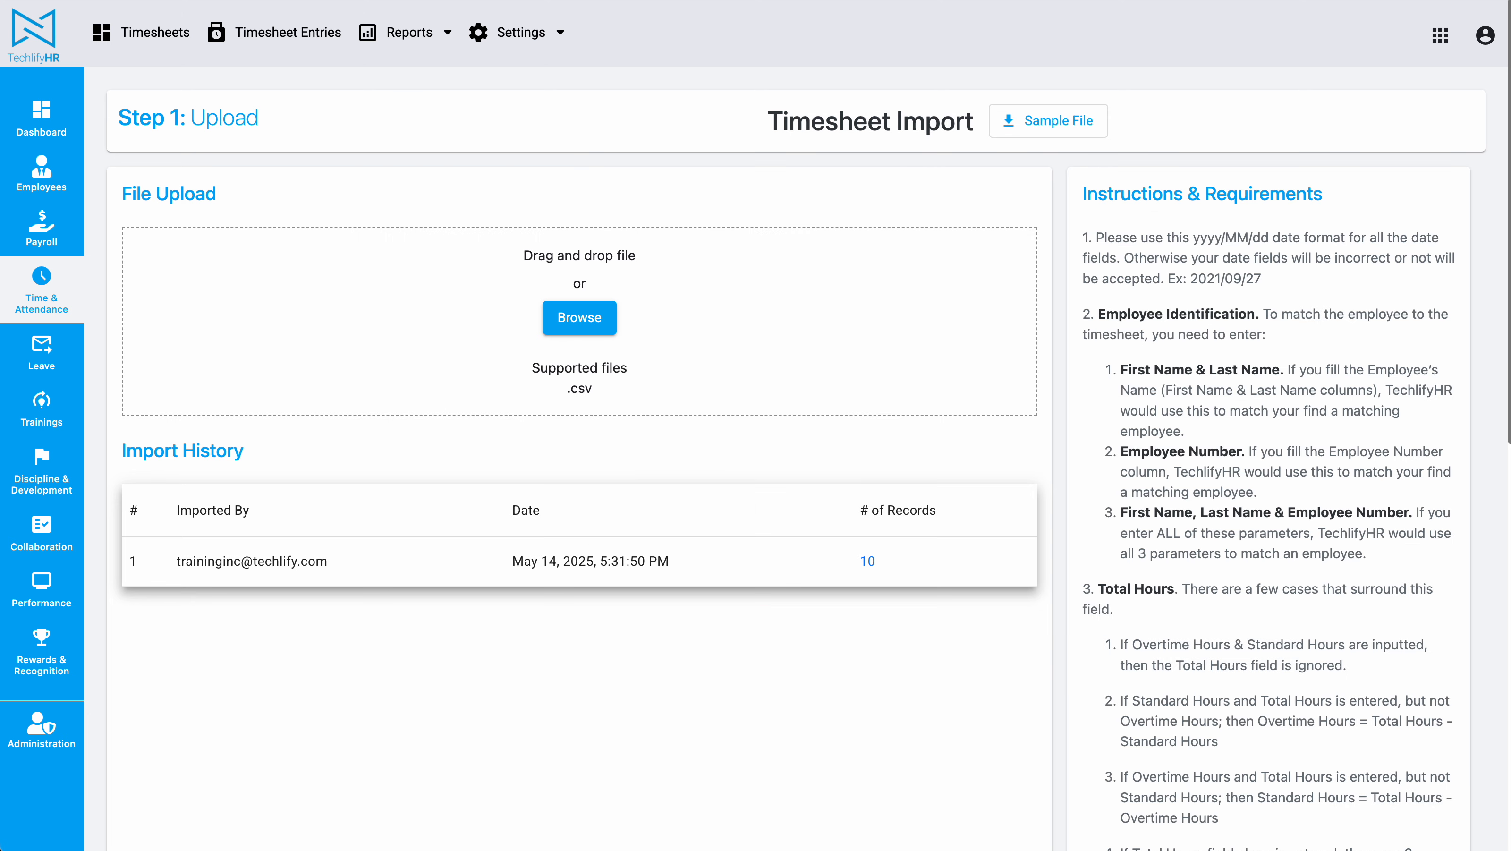
{"action": "key", "text": "super+Tab"}
{"action": "left_click_drag", "start_coordinate": [1066, 596], "coordinate": [452, 296]}
Step: Accept the field mappings to Employee Number, DateTime in, DateTime out, Total Hours and Particulars, then view imported records
{"action": "scroll", "coordinate": [524, 389], "scroll_direction": "down", "scroll_amount": 2}
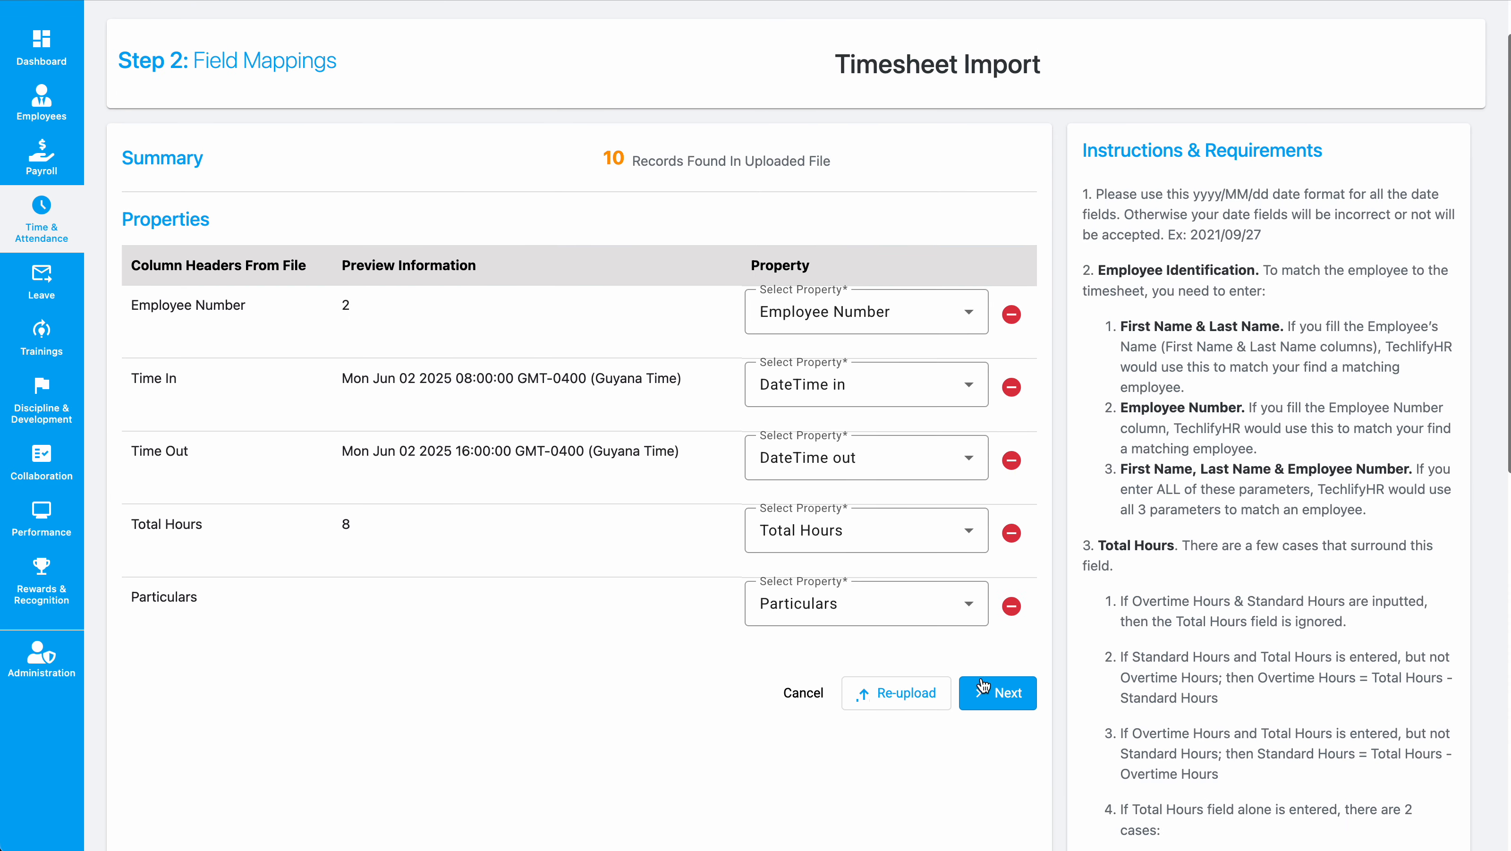
{"action": "left_click", "coordinate": [1004, 694]}
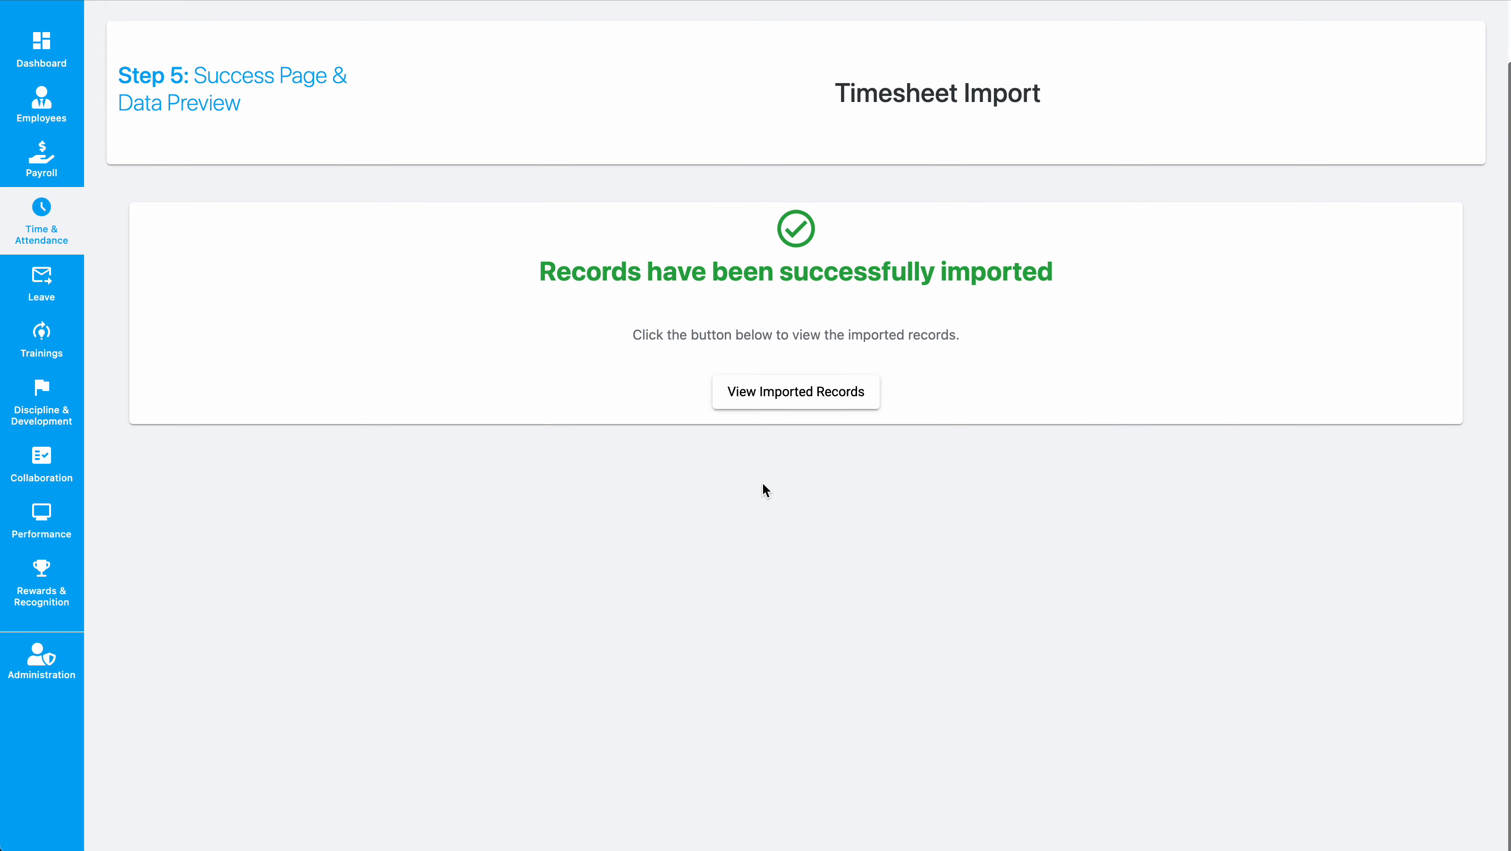
{"action": "left_click", "coordinate": [781, 382]}
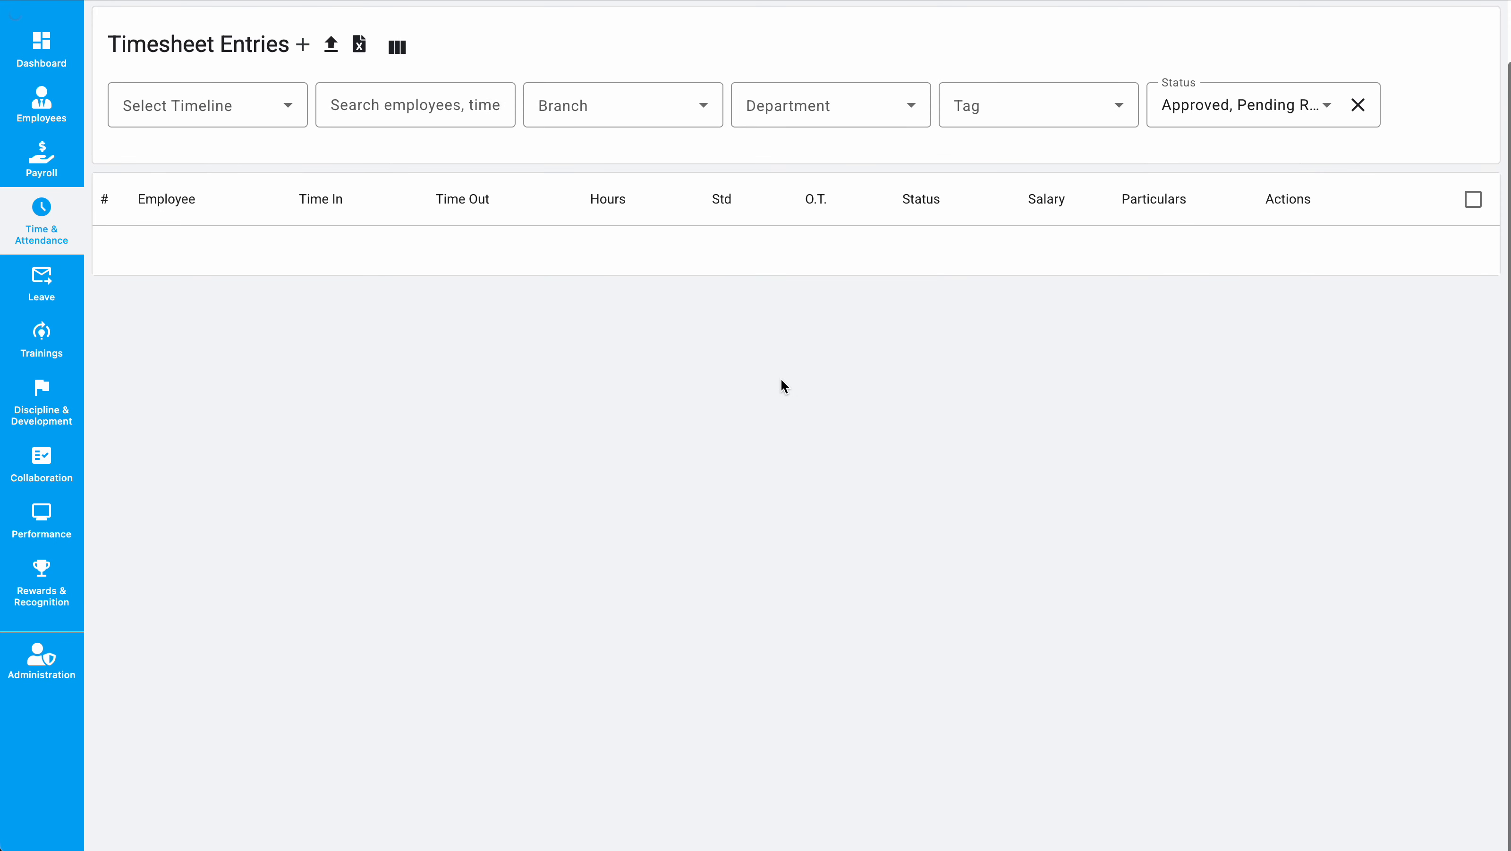
Step: Add Rejected to the Status filter of the timesheet entries list
{"action": "left_click", "coordinate": [1218, 105]}
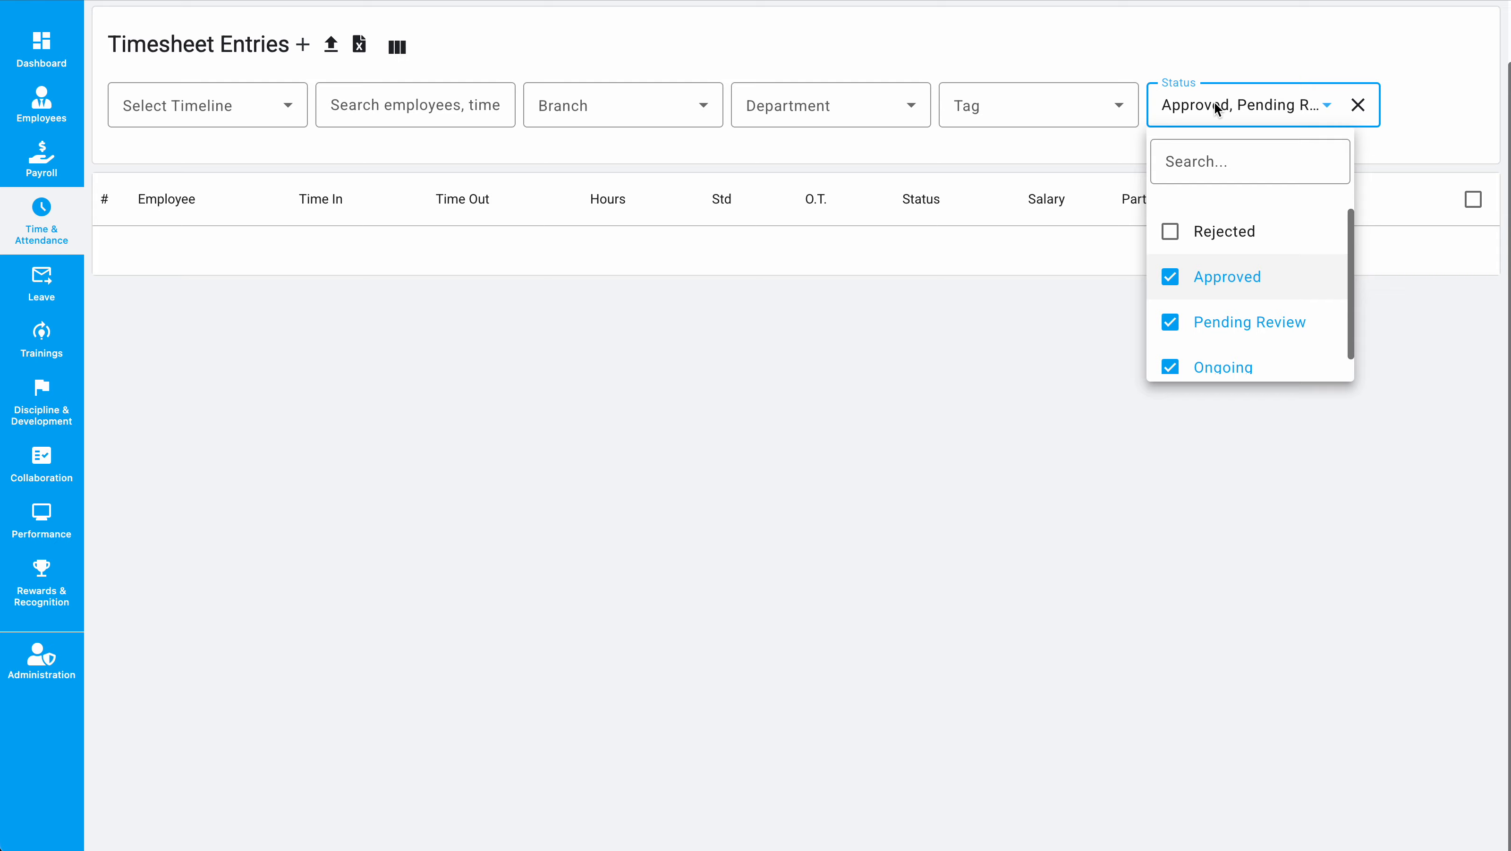
{"action": "left_click", "coordinate": [1215, 237]}
{"action": "left_click", "coordinate": [817, 413]}
Step: Compare the imported entries' employees and hours with the spreadsheet's employee number and total hours columns
{"action": "scroll", "coordinate": [817, 413], "scroll_direction": "up", "scroll_amount": 2}
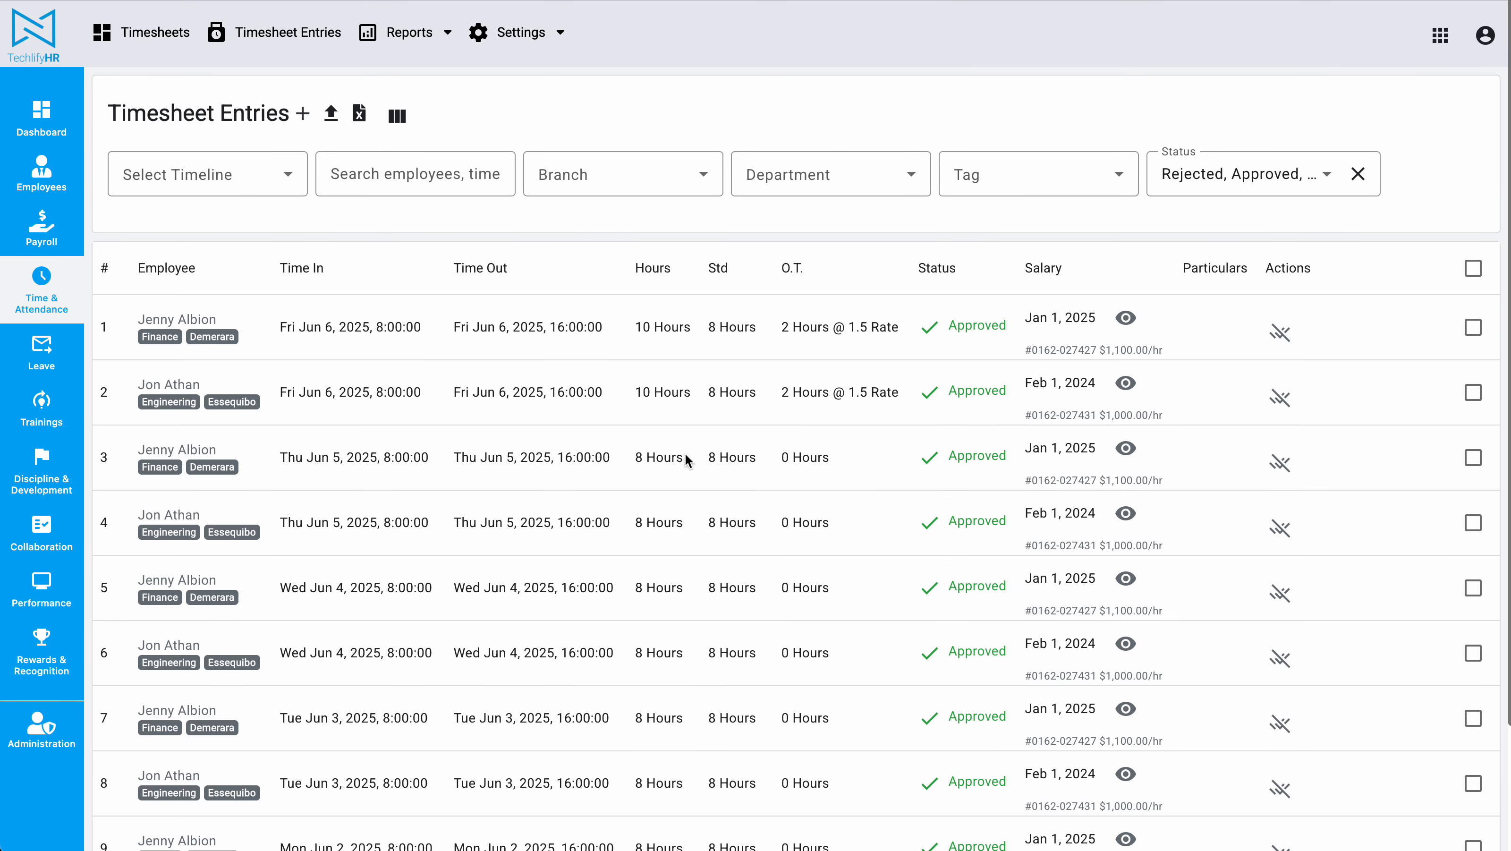
{"action": "scroll", "coordinate": [685, 455], "scroll_direction": "down", "scroll_amount": 3}
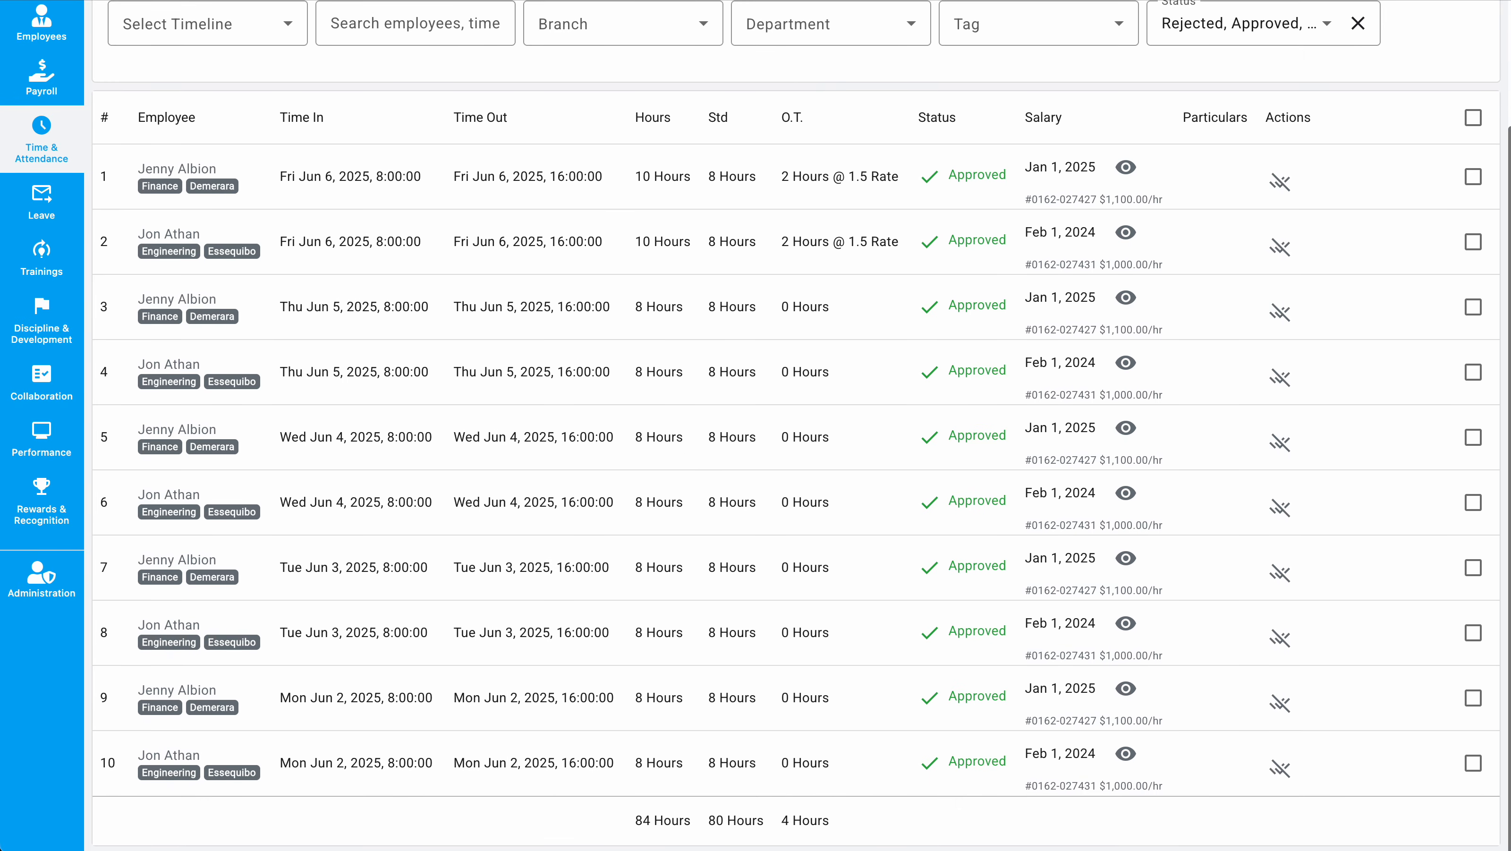
{"action": "key", "text": "super+Tab"}
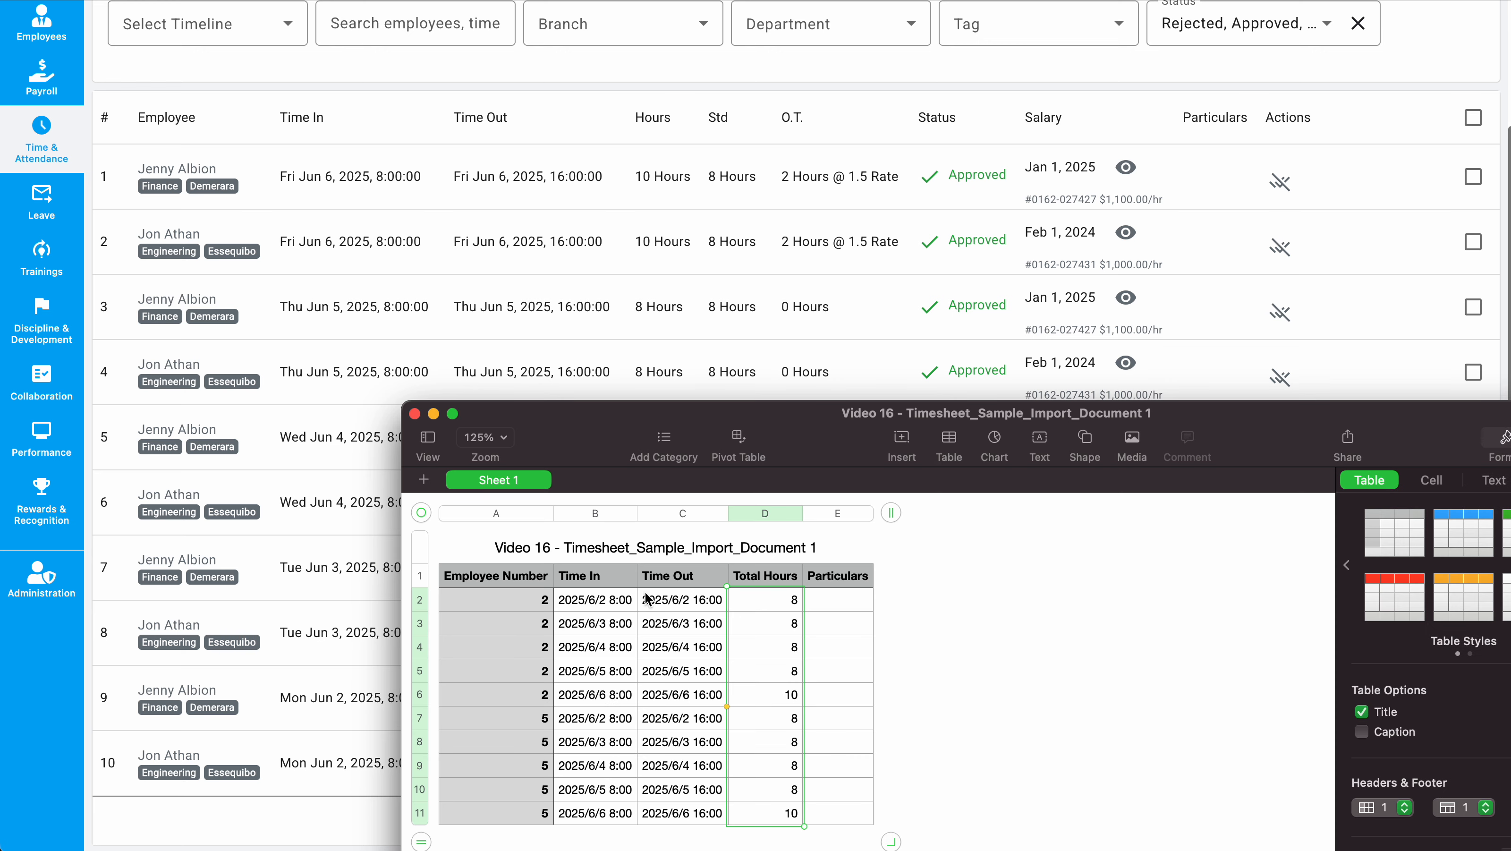
{"action": "left_click_drag", "start_coordinate": [538, 604], "coordinate": [531, 819]}
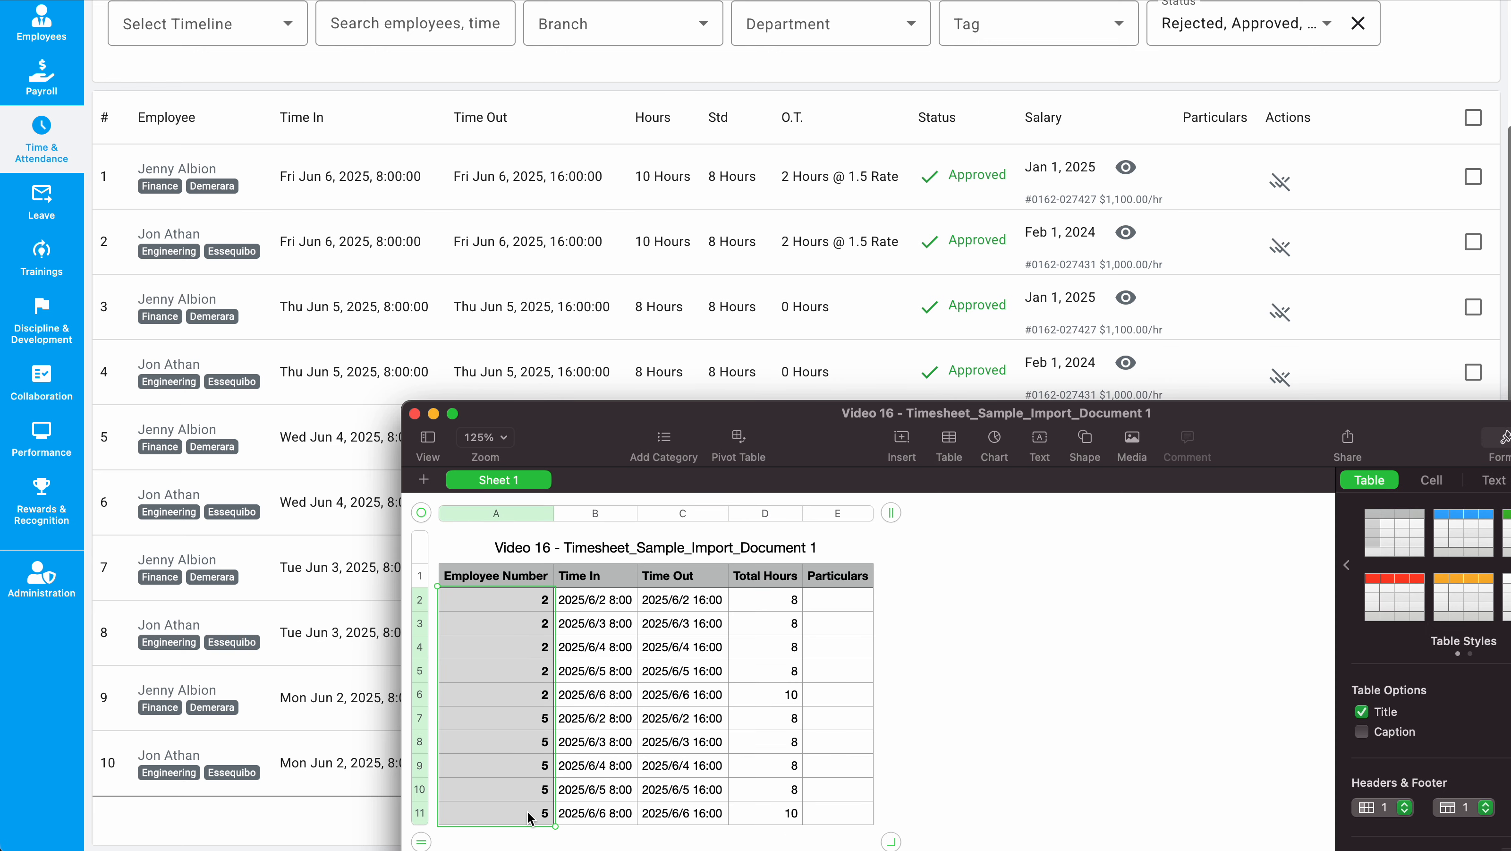
{"action": "key", "text": "super+Tab"}
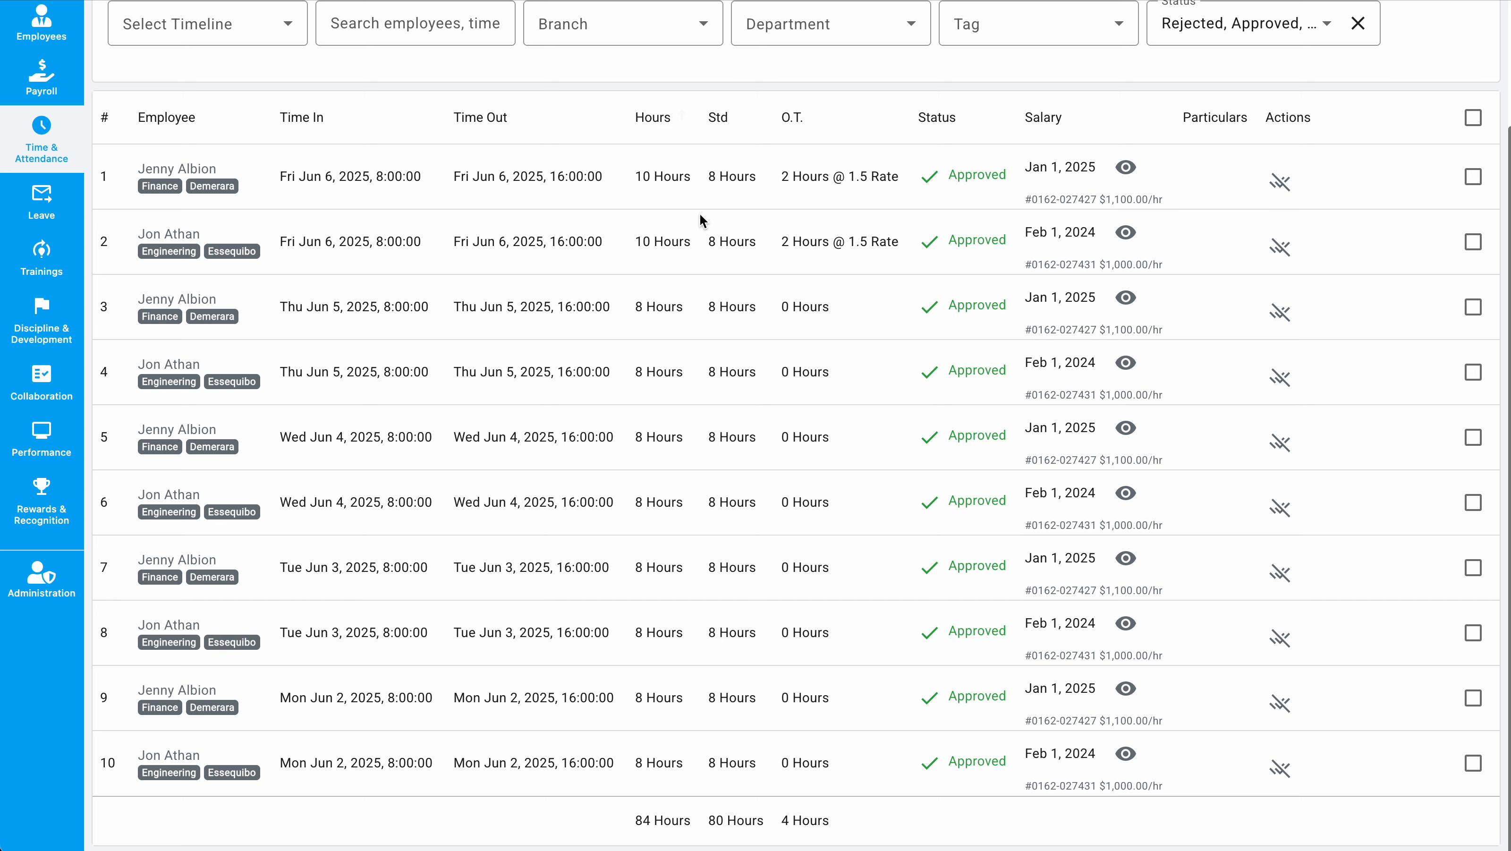
{"action": "key", "text": "super+Tab"}
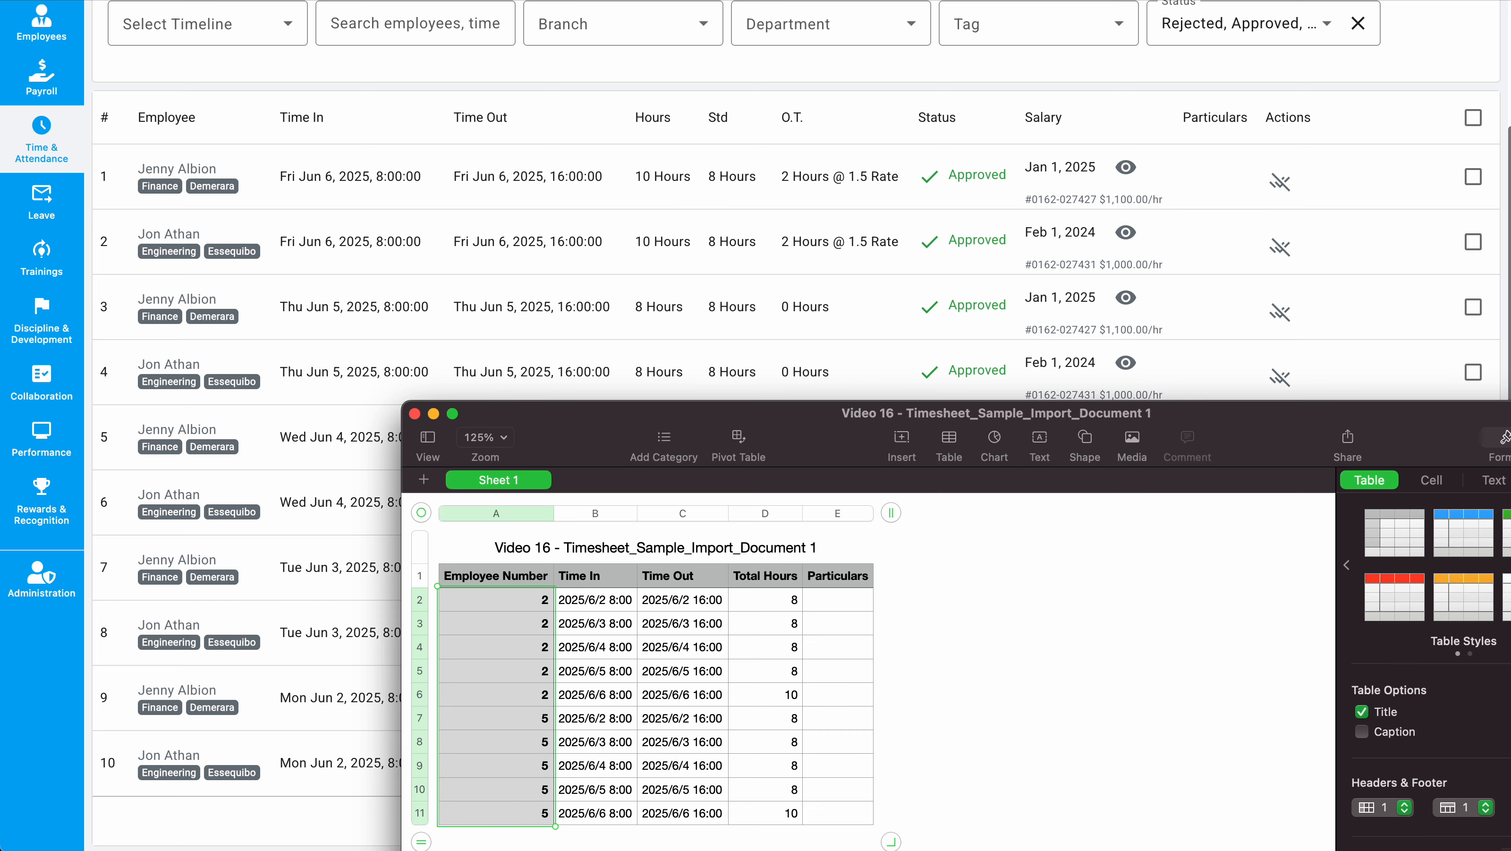
{"action": "left_click_drag", "start_coordinate": [778, 591], "coordinate": [770, 816]}
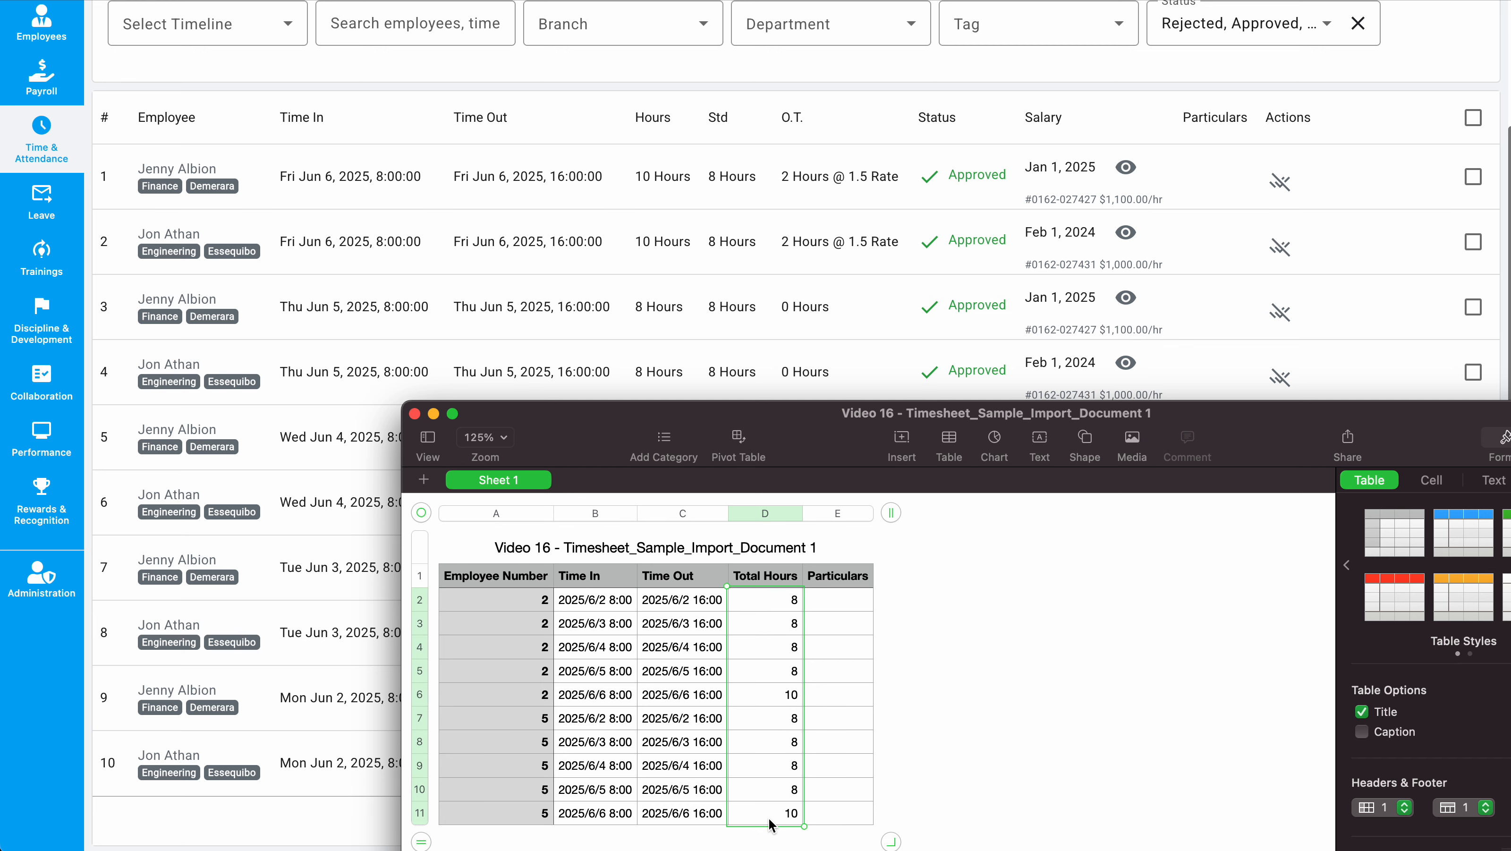
{"action": "left_click", "coordinate": [785, 72]}
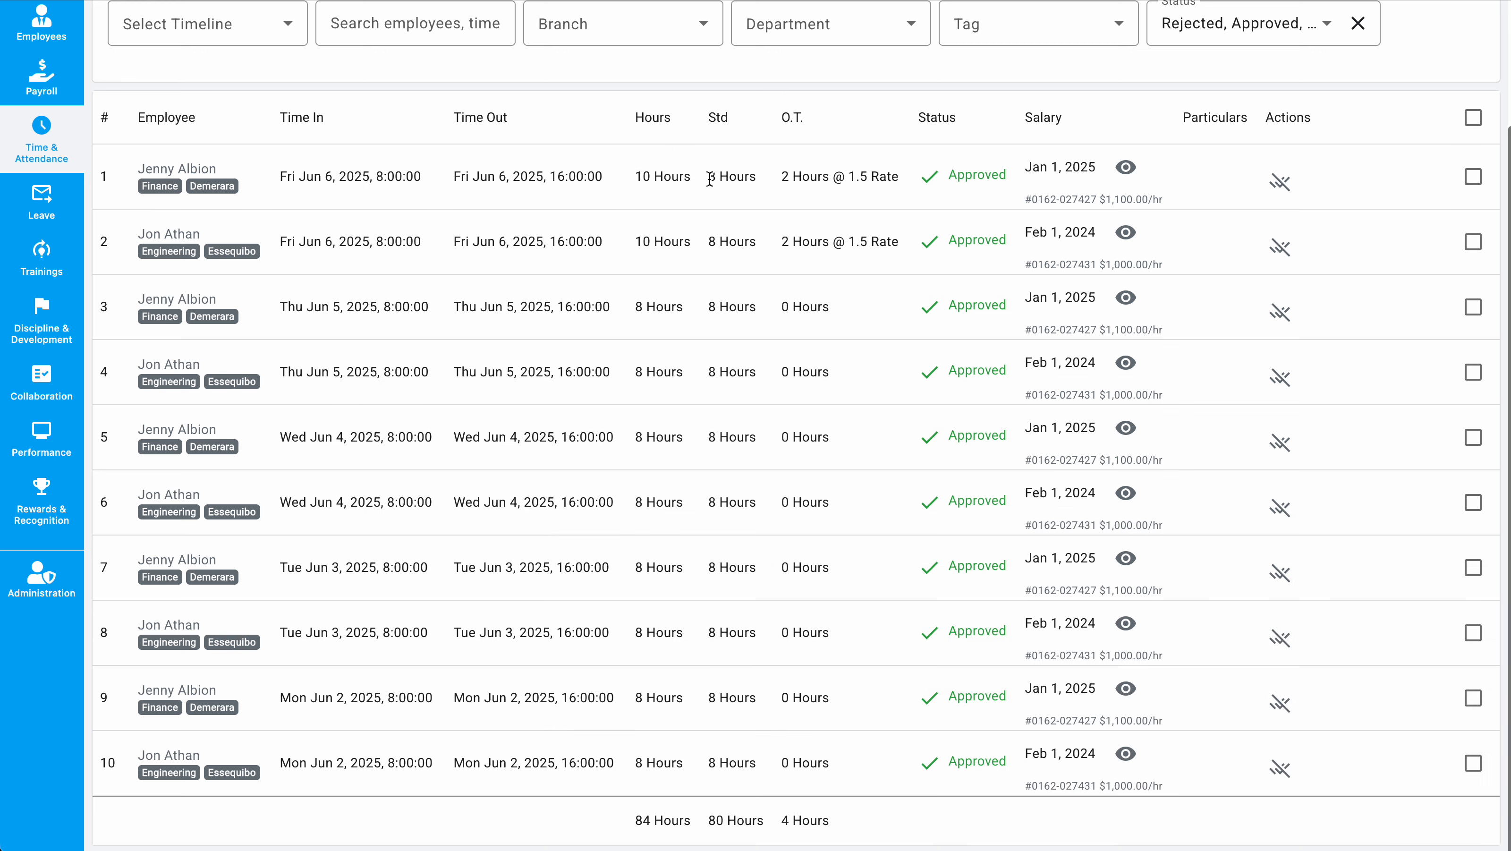
Step: Open the first entry's employee profile in a new tab and show its basic information
{"action": "left_click_drag", "start_coordinate": [710, 179], "coordinate": [757, 181]}
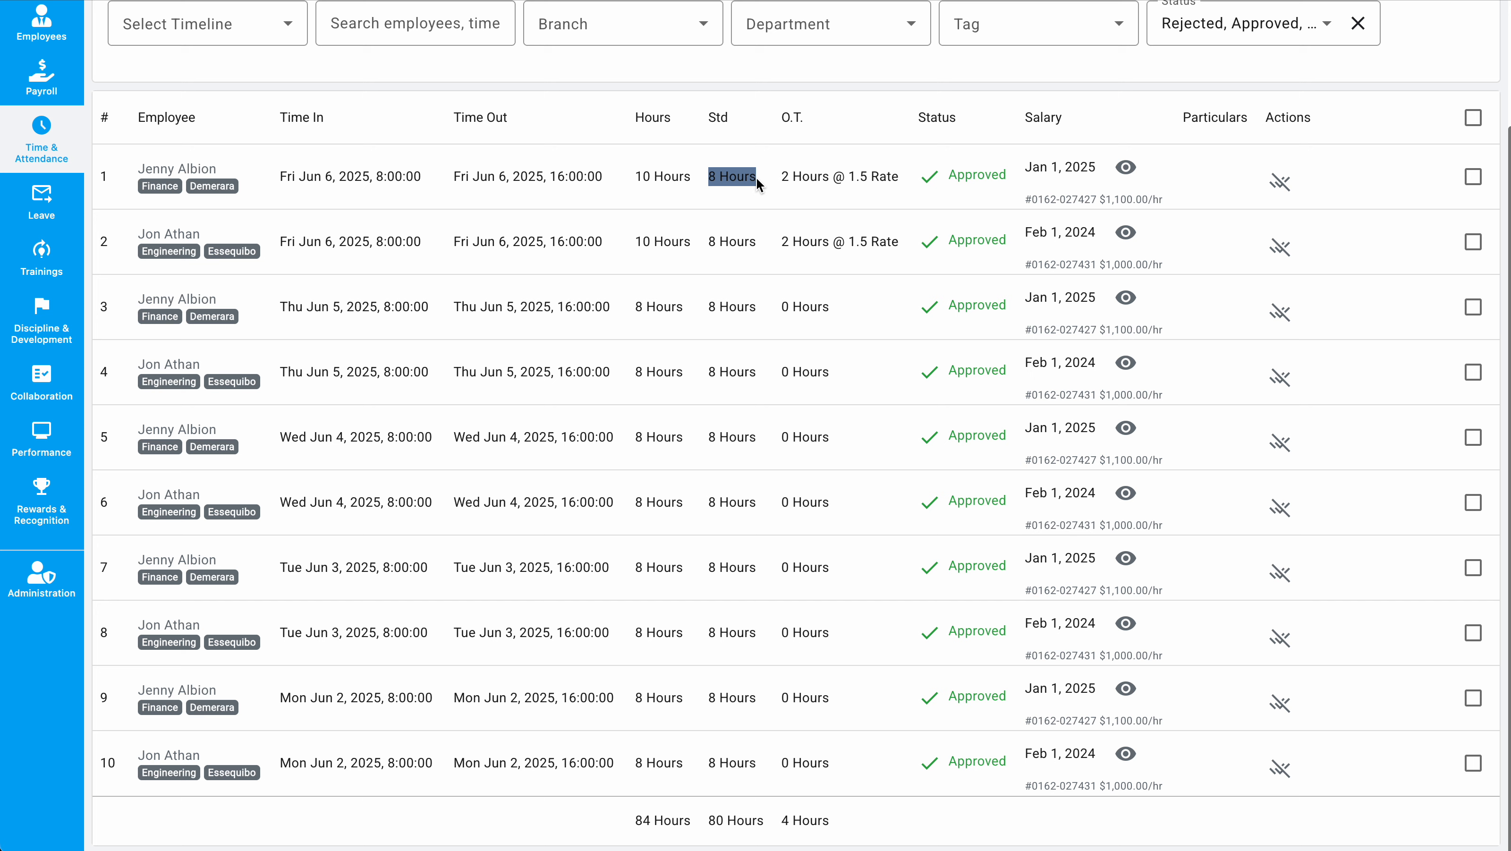
{"action": "double_click", "coordinate": [733, 180]}
{"action": "double_click", "coordinate": [728, 180]}
{"action": "right_click", "coordinate": [167, 171]}
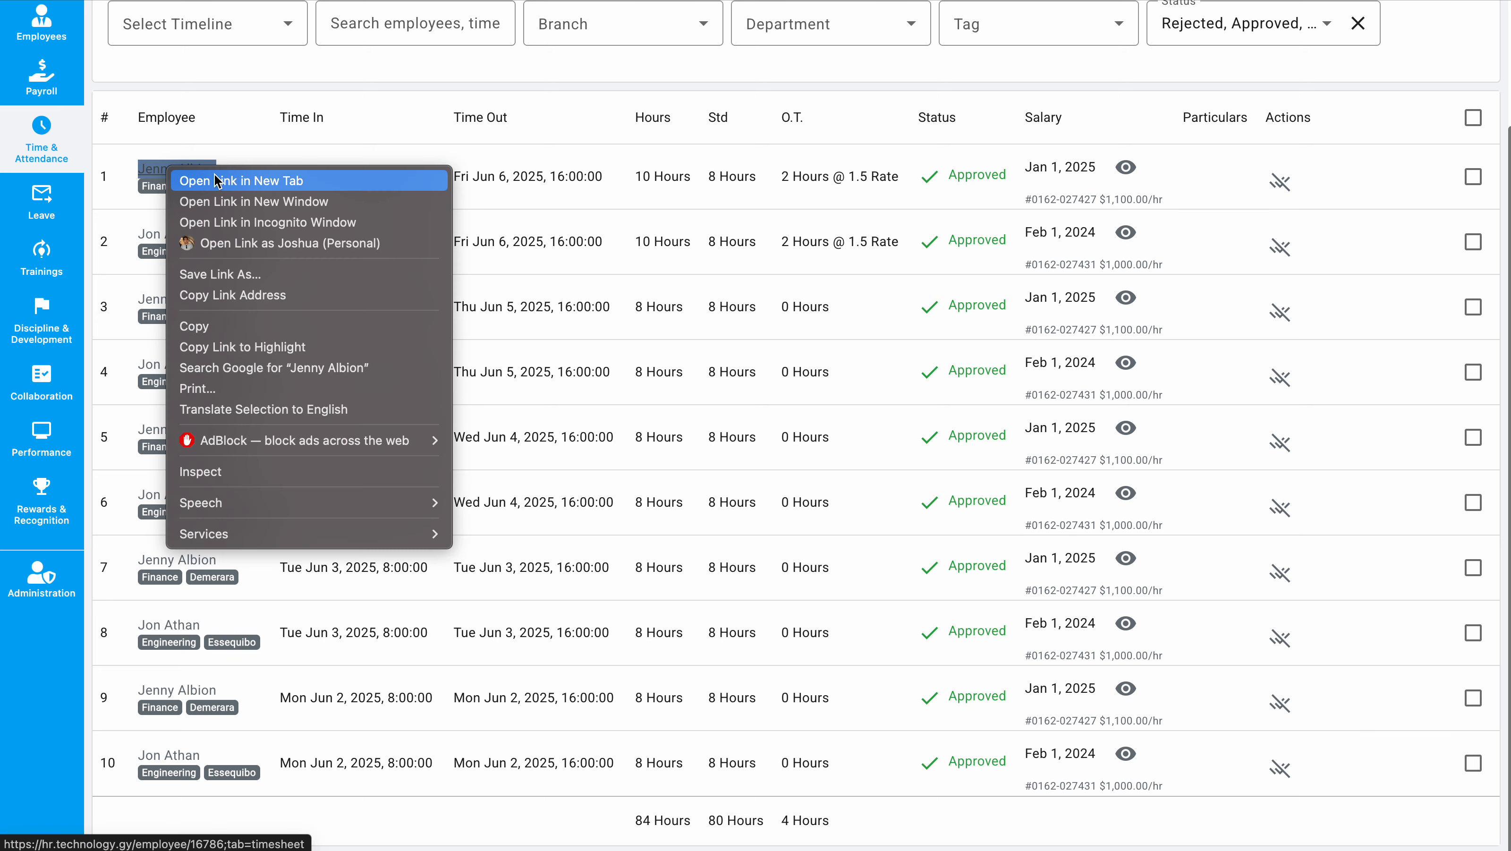
{"action": "left_click", "coordinate": [217, 181]}
{"action": "key", "text": "ctrl+Tab"}
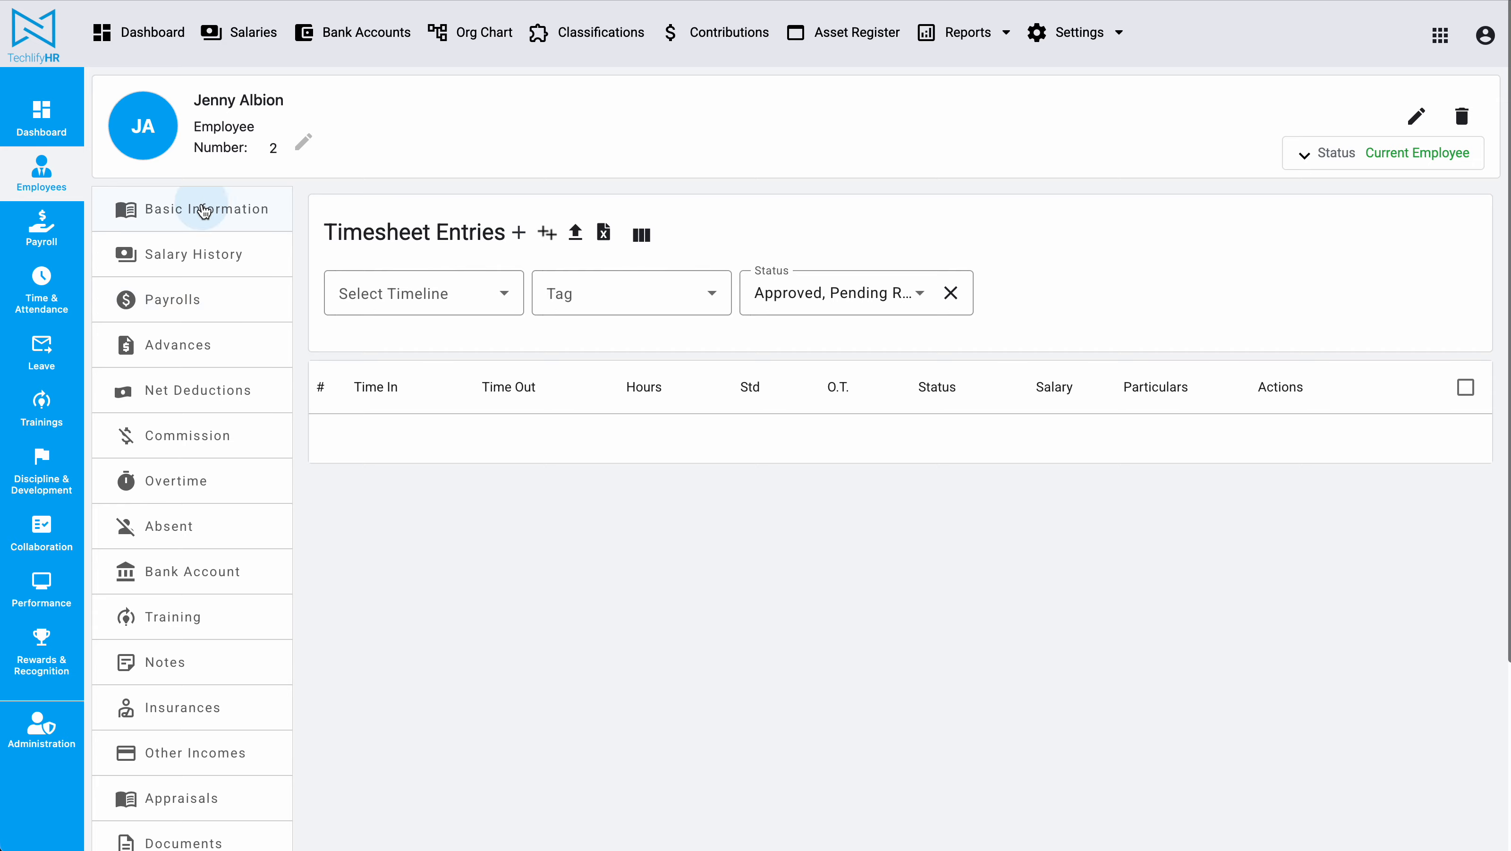
{"action": "left_click", "coordinate": [204, 209]}
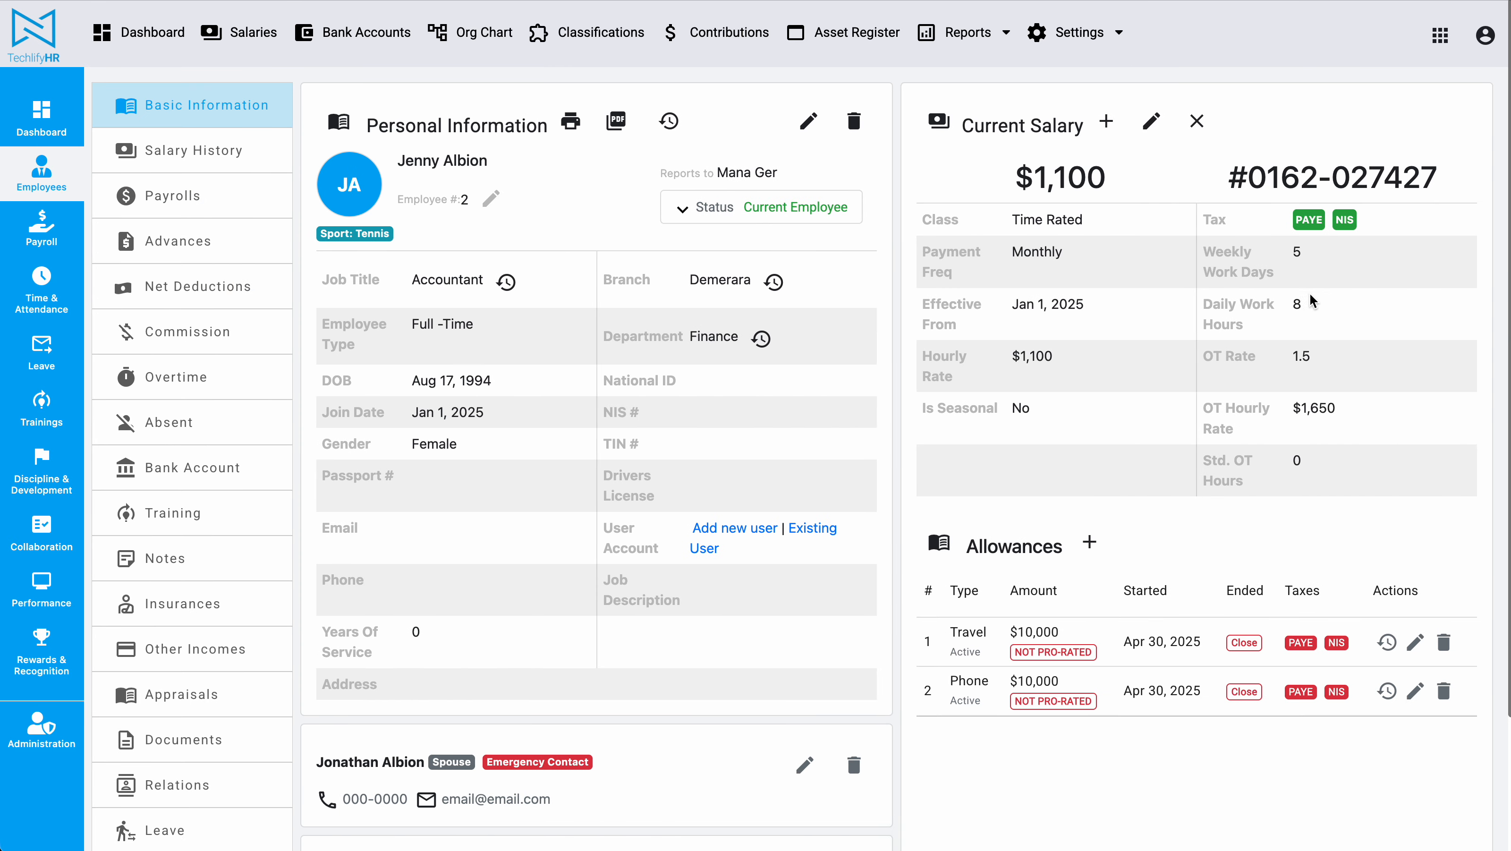
Step: Compare the employee's daily work hours and OT rate with the first entry's hours, standard hours and overtime
{"action": "double_click", "coordinate": [1295, 304]}
{"action": "left_click_drag", "start_coordinate": [1293, 360], "coordinate": [1318, 362]}
{"action": "left_click", "coordinate": [417, 1]}
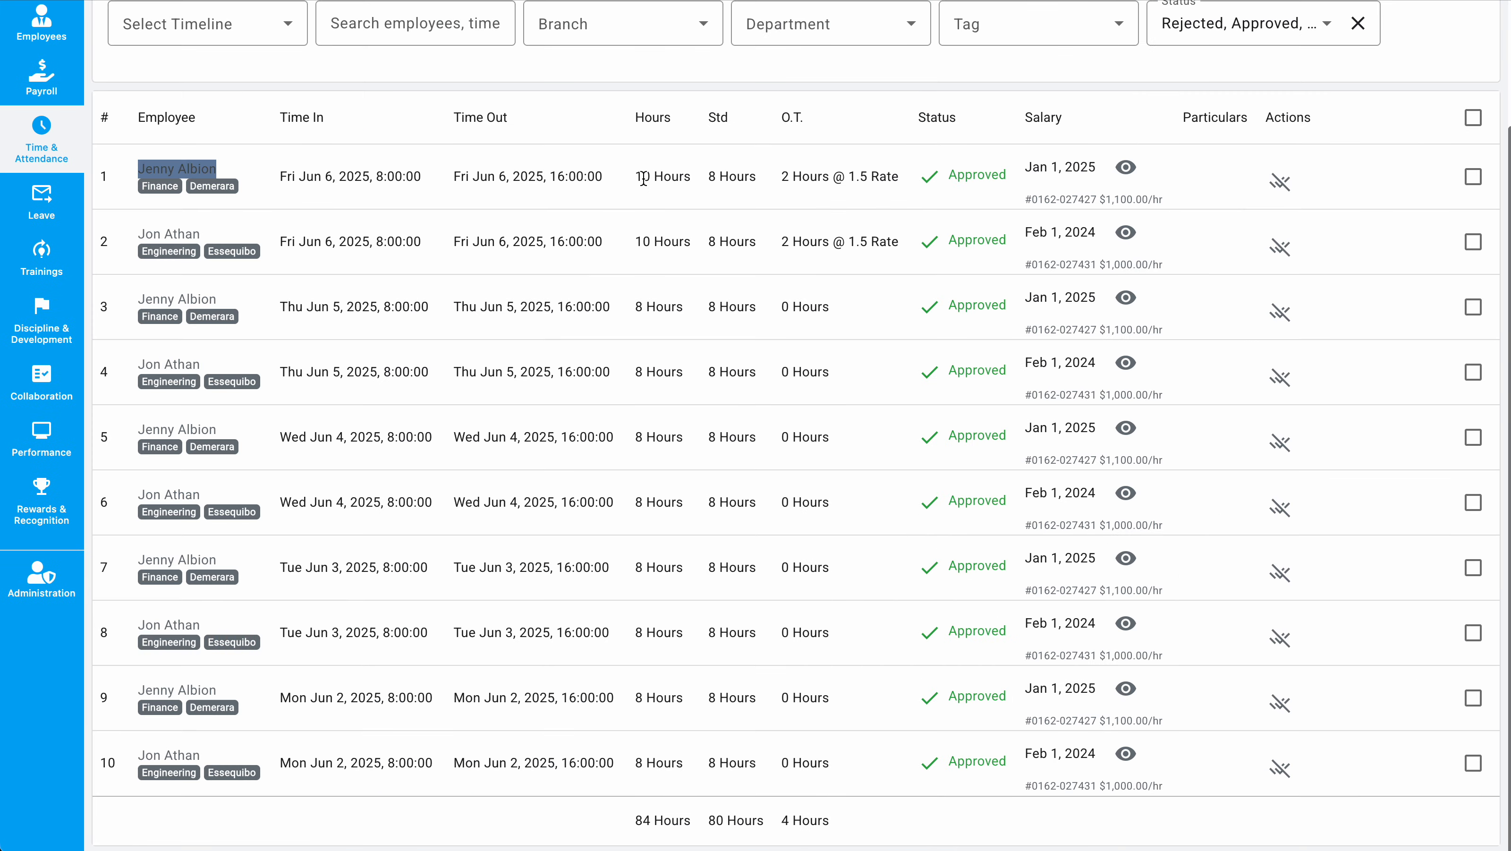
{"action": "left_click_drag", "start_coordinate": [635, 177], "coordinate": [684, 177]}
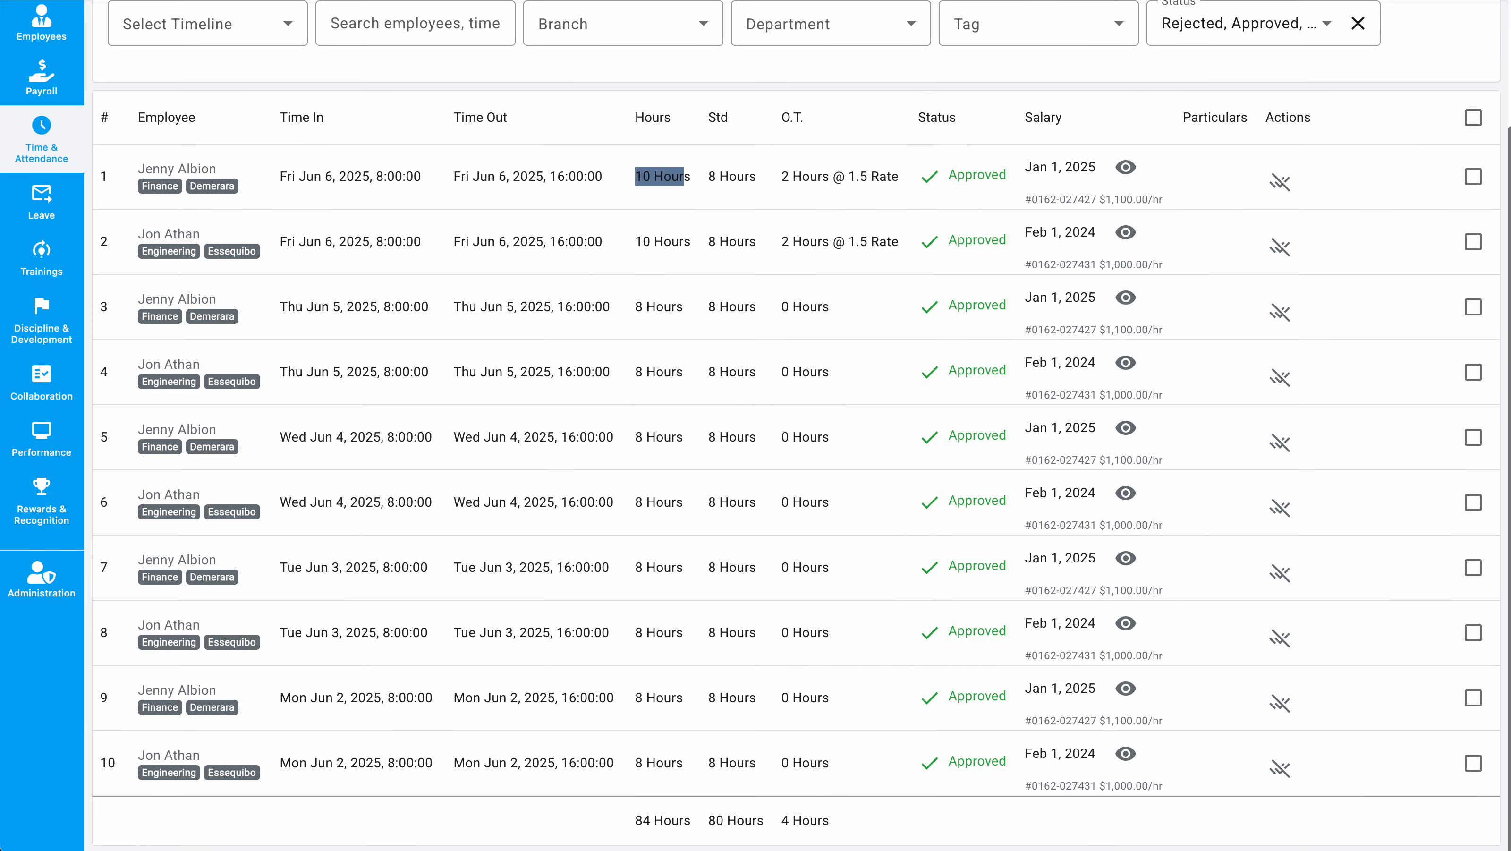
{"action": "key", "text": "super+Tab"}
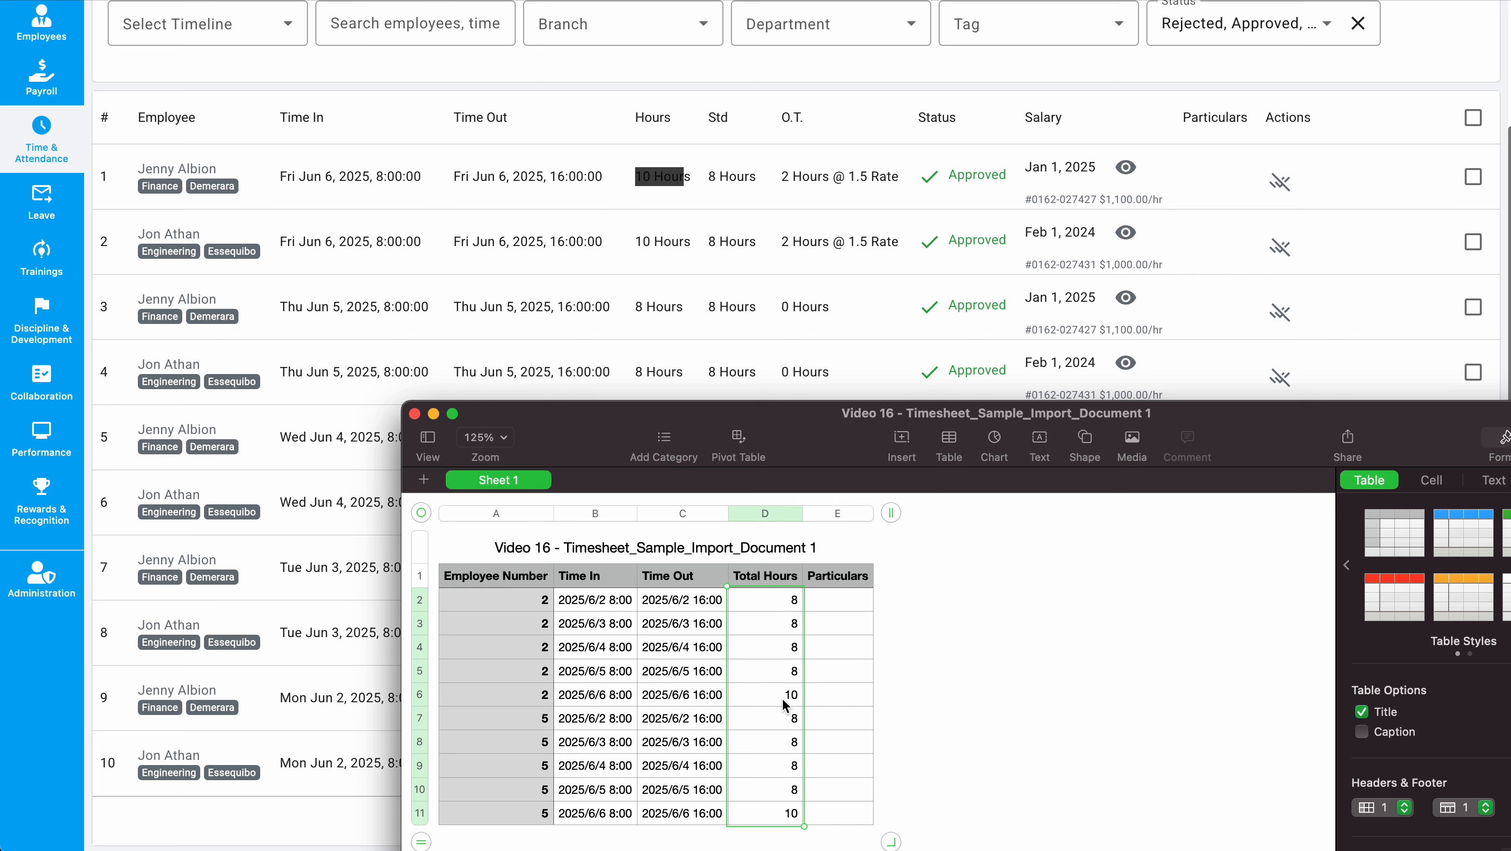
{"action": "key", "text": "super+Tab"}
{"action": "left_click_drag", "start_coordinate": [712, 176], "coordinate": [762, 179]}
{"action": "left_click", "coordinate": [856, 95]}
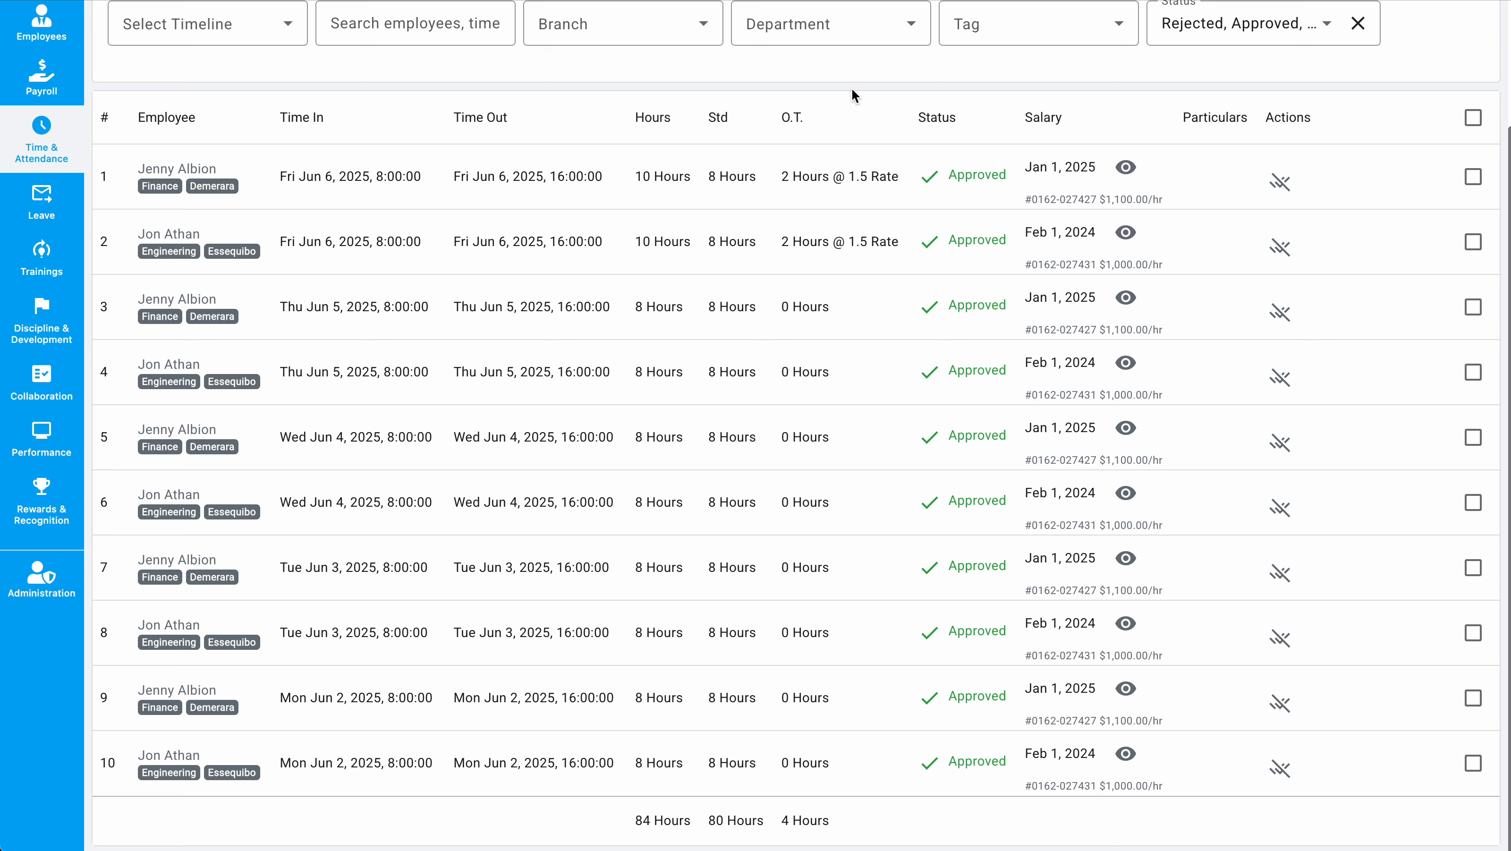
{"action": "left_click_drag", "start_coordinate": [781, 180], "coordinate": [901, 180]}
Step: Open the Timesheet Import page again from the timesheet entries list
{"action": "scroll", "coordinate": [735, 522], "scroll_direction": "up", "scroll_amount": 3}
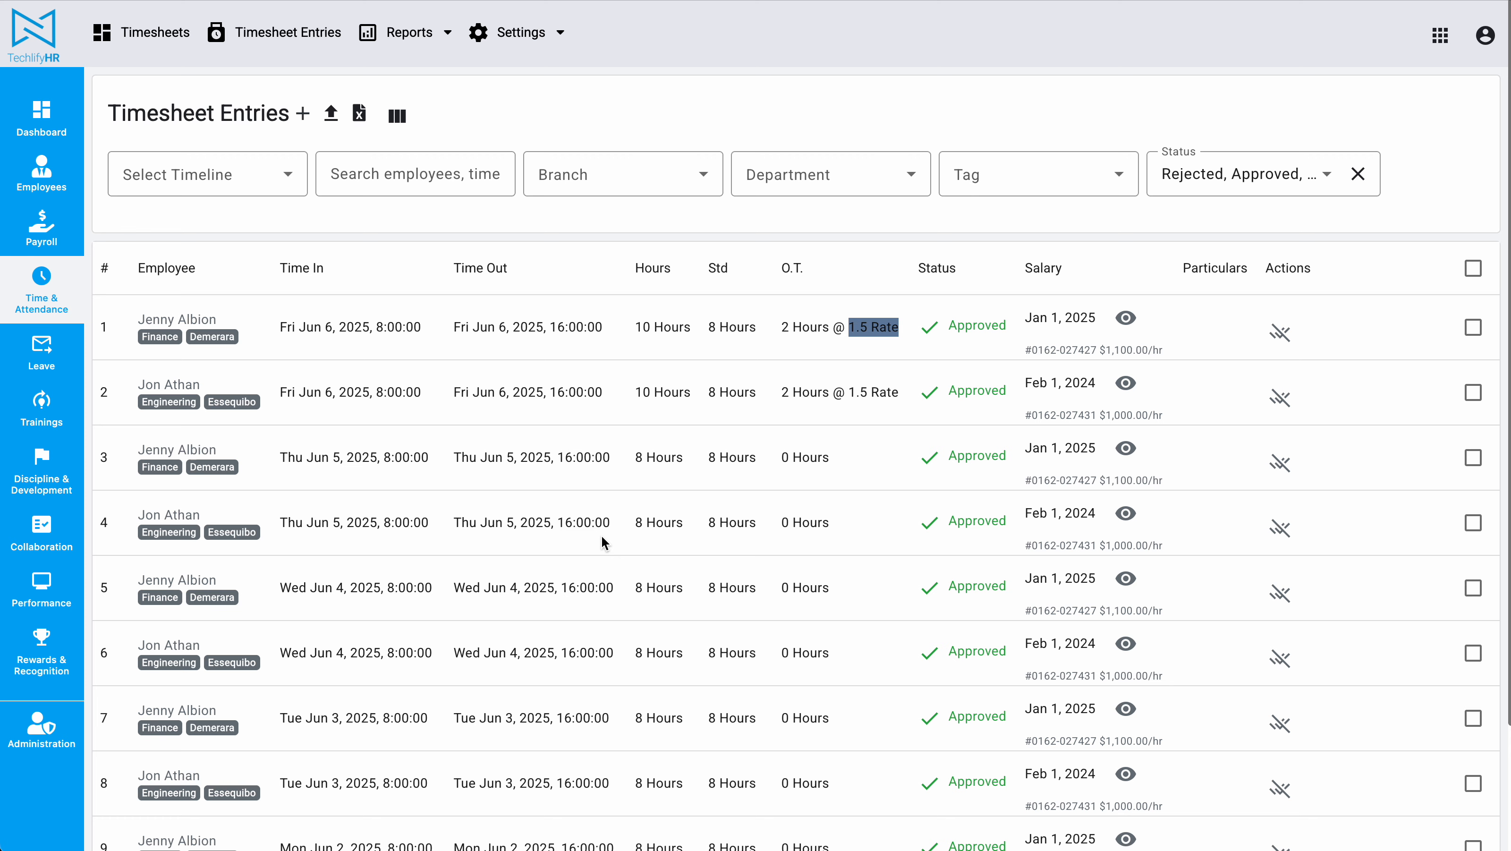
{"action": "left_click", "coordinate": [332, 114]}
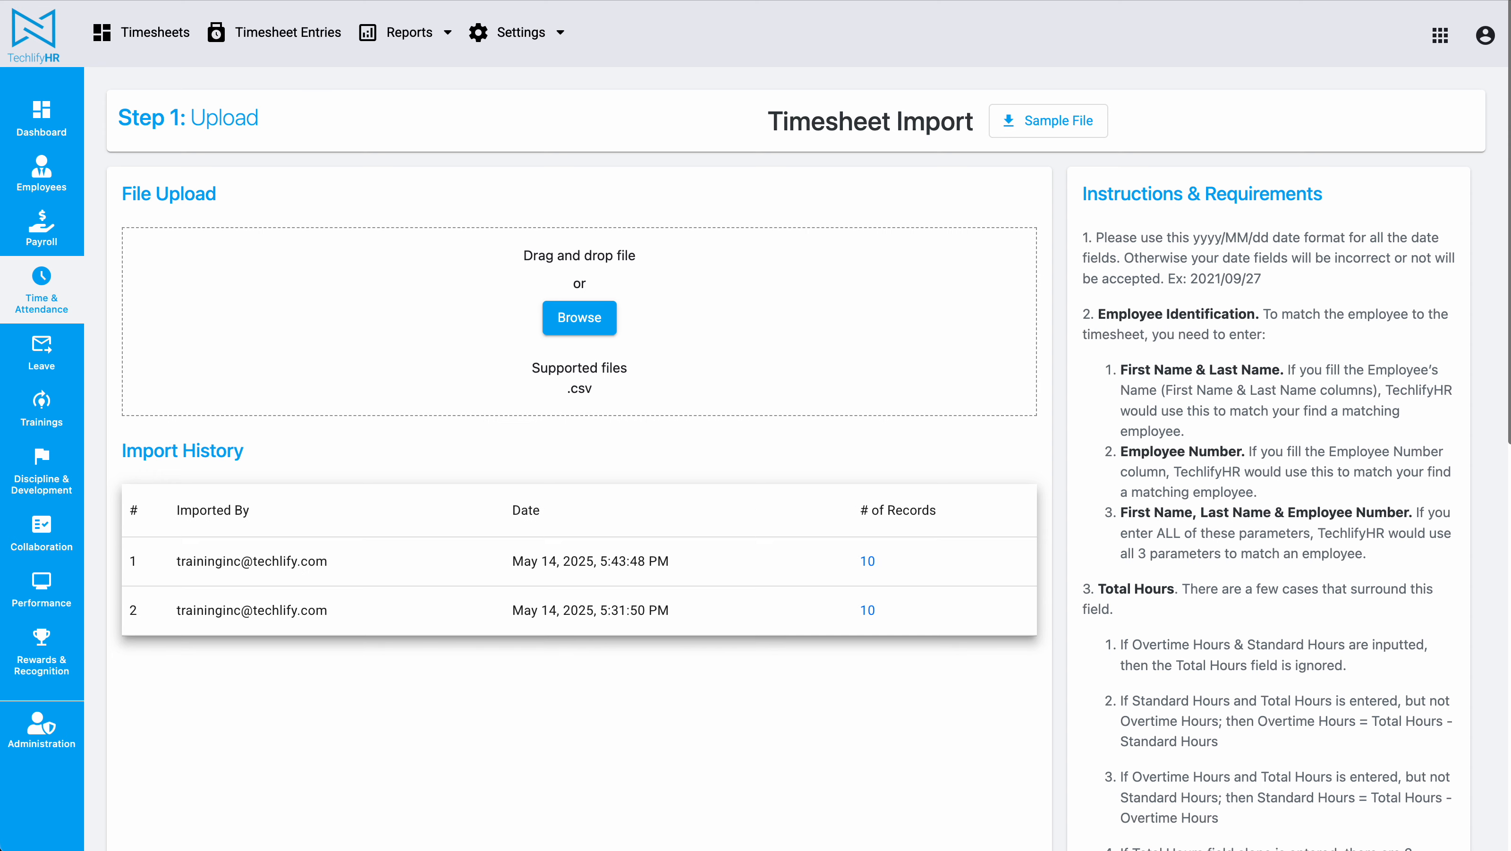
Step: Open Timesheet_Sample_Import_Document 2 from the file browser to examine it
{"action": "key", "text": "super+Tab"}
{"action": "left_click", "coordinate": [416, 413]}
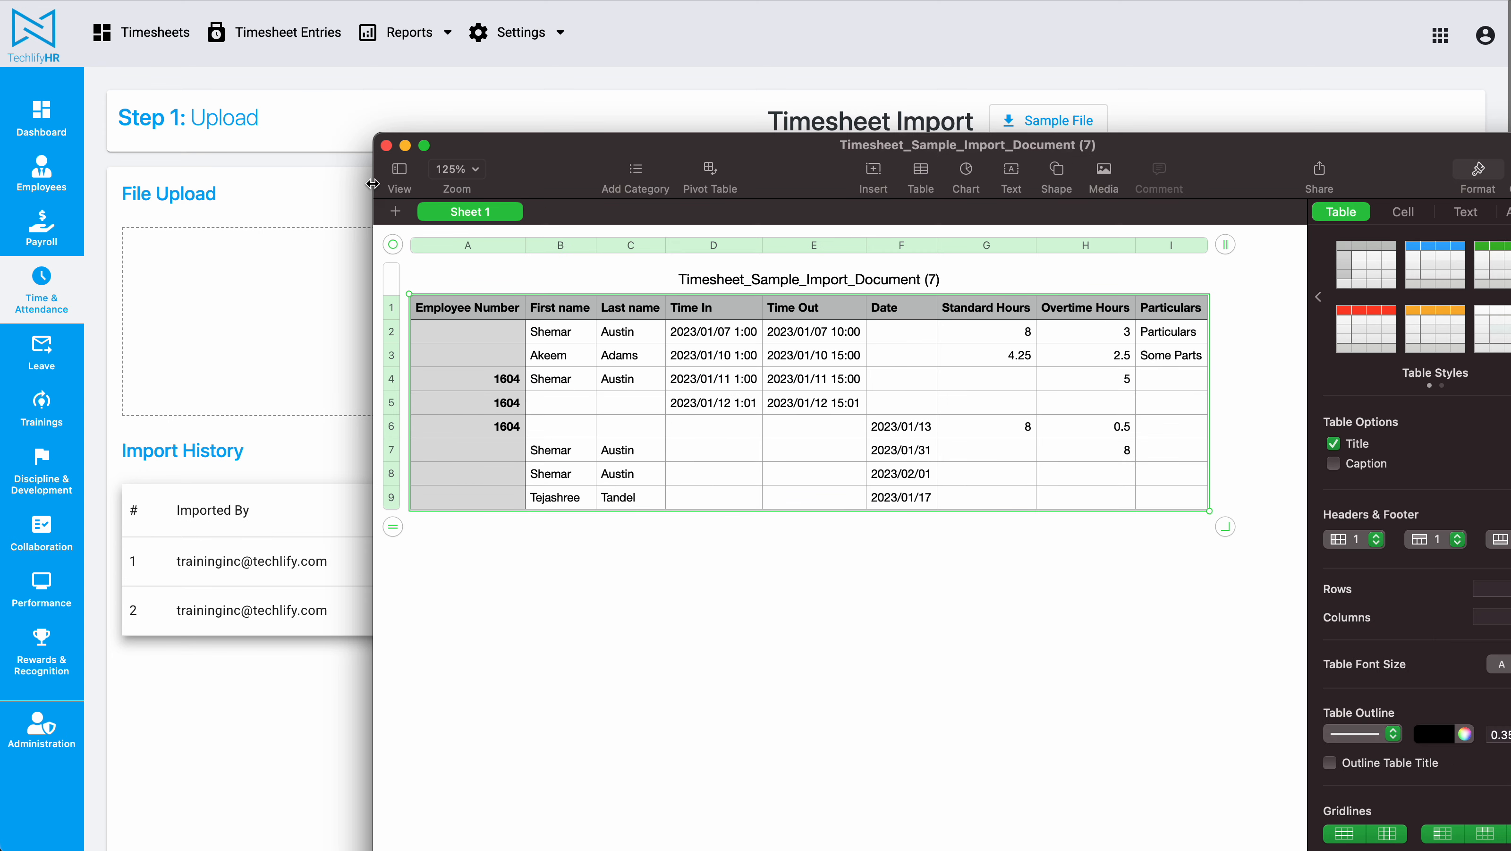
{"action": "left_click", "coordinate": [387, 145]}
{"action": "left_click", "coordinate": [579, 318]}
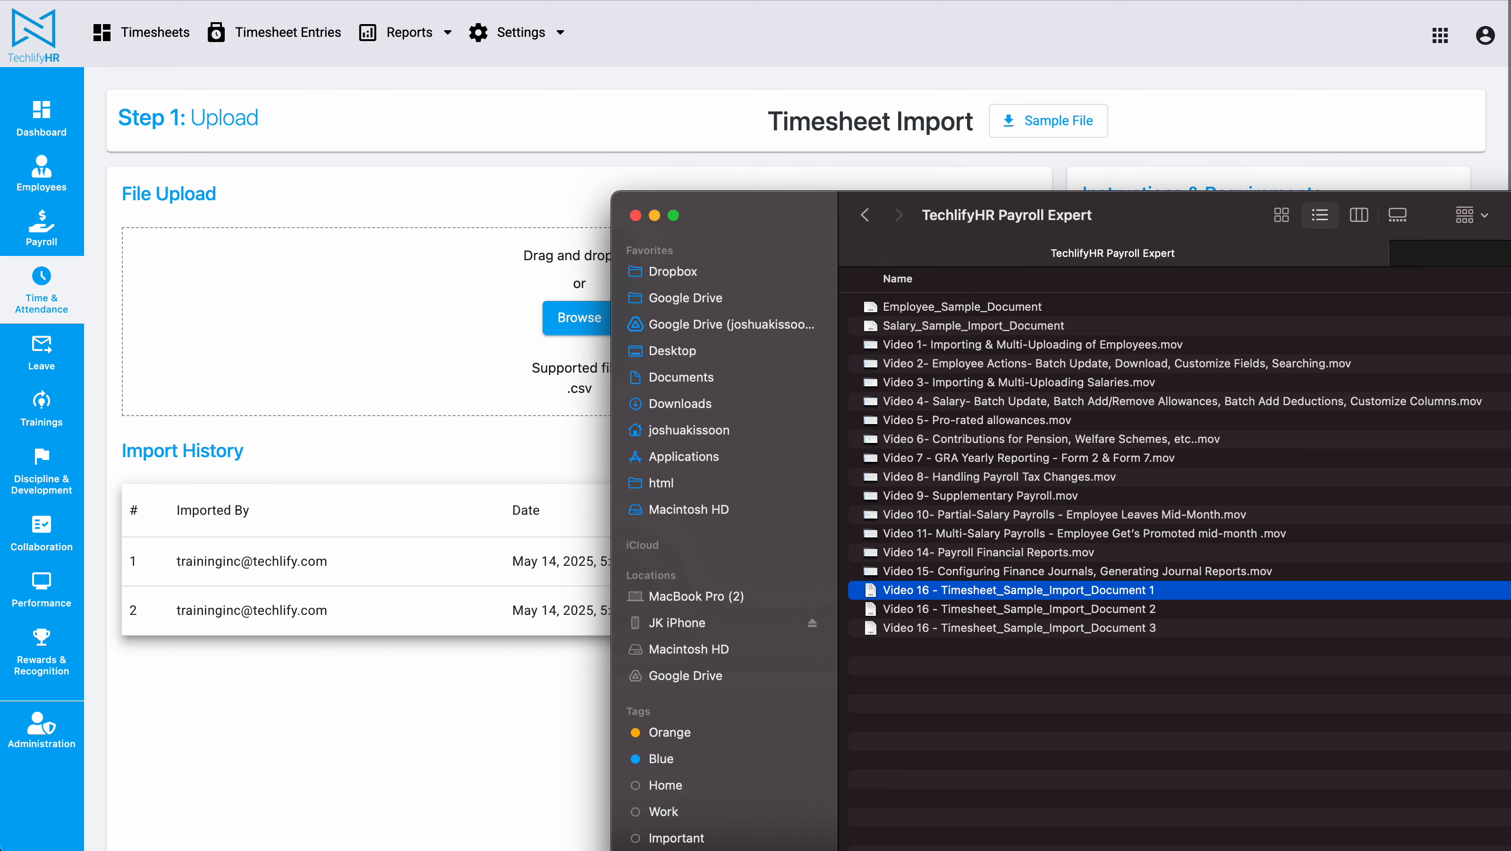
{"action": "double_click", "coordinate": [1109, 610]}
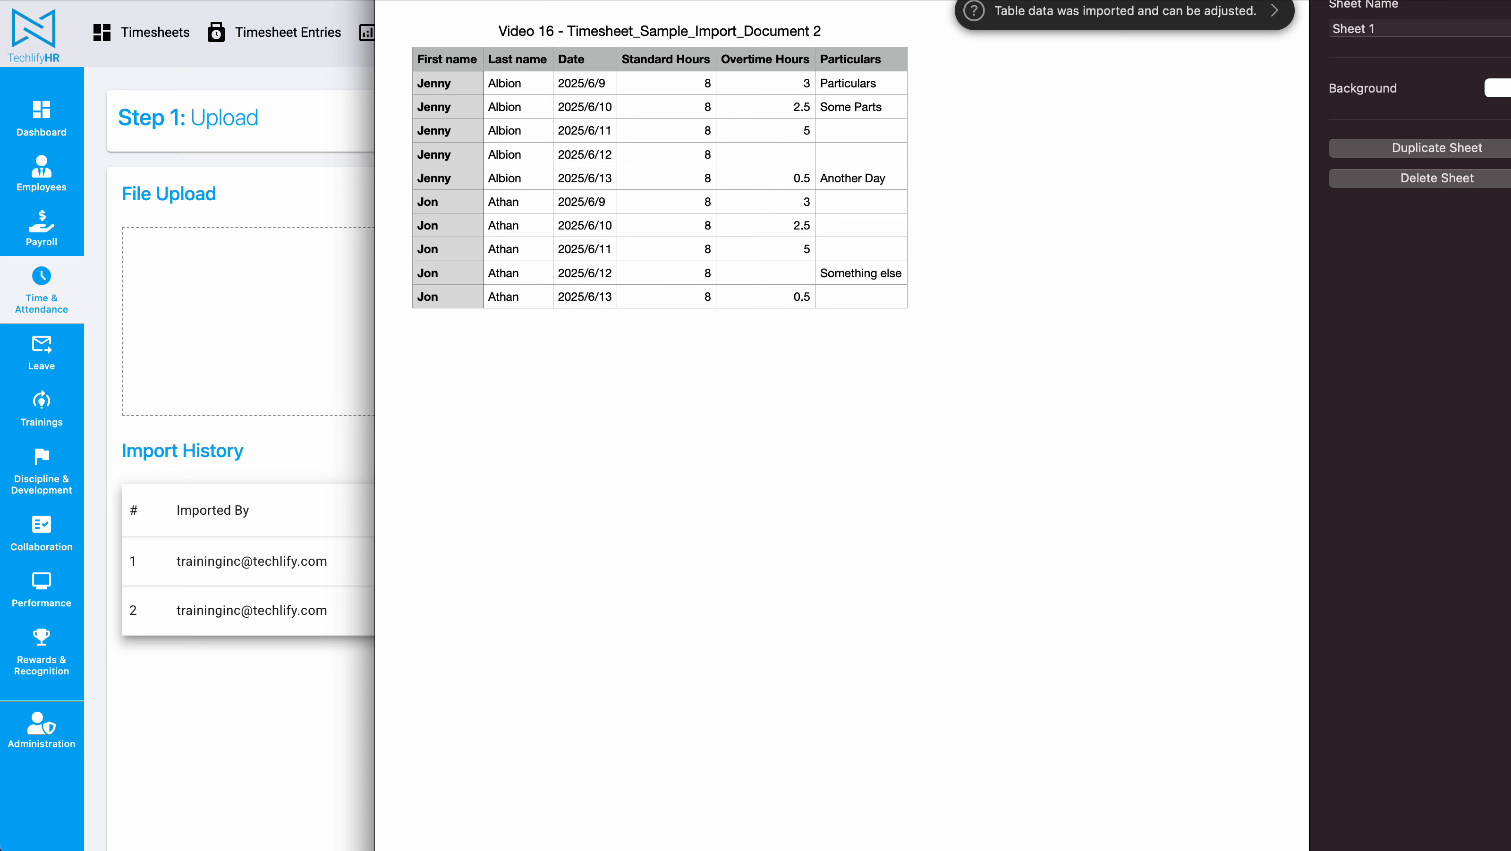
{"action": "left_click", "coordinate": [444, 139]}
{"action": "left_click", "coordinate": [451, 257]}
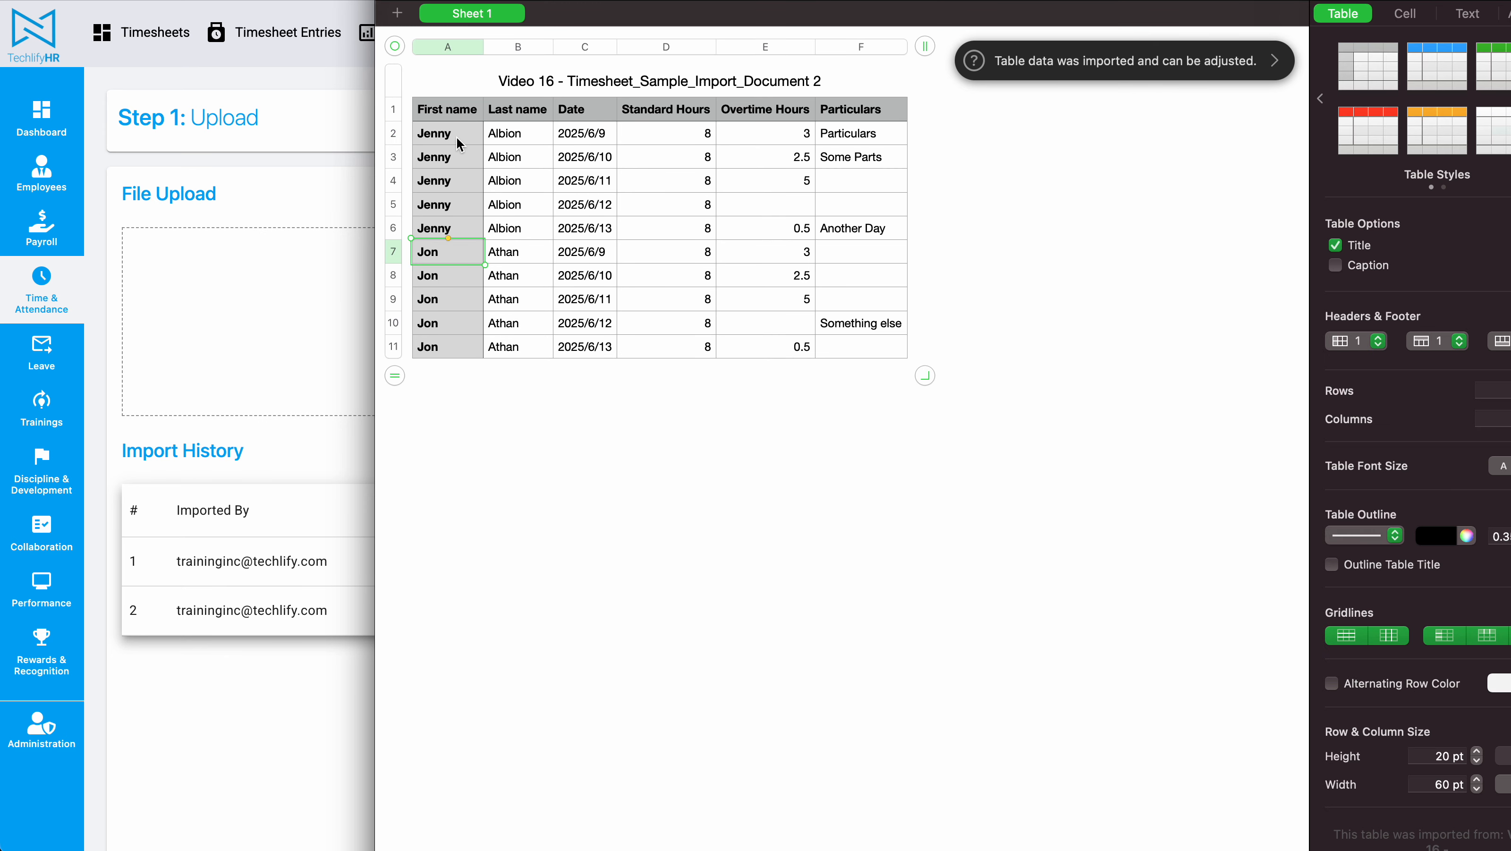
{"action": "left_click_drag", "start_coordinate": [451, 139], "coordinate": [526, 235]}
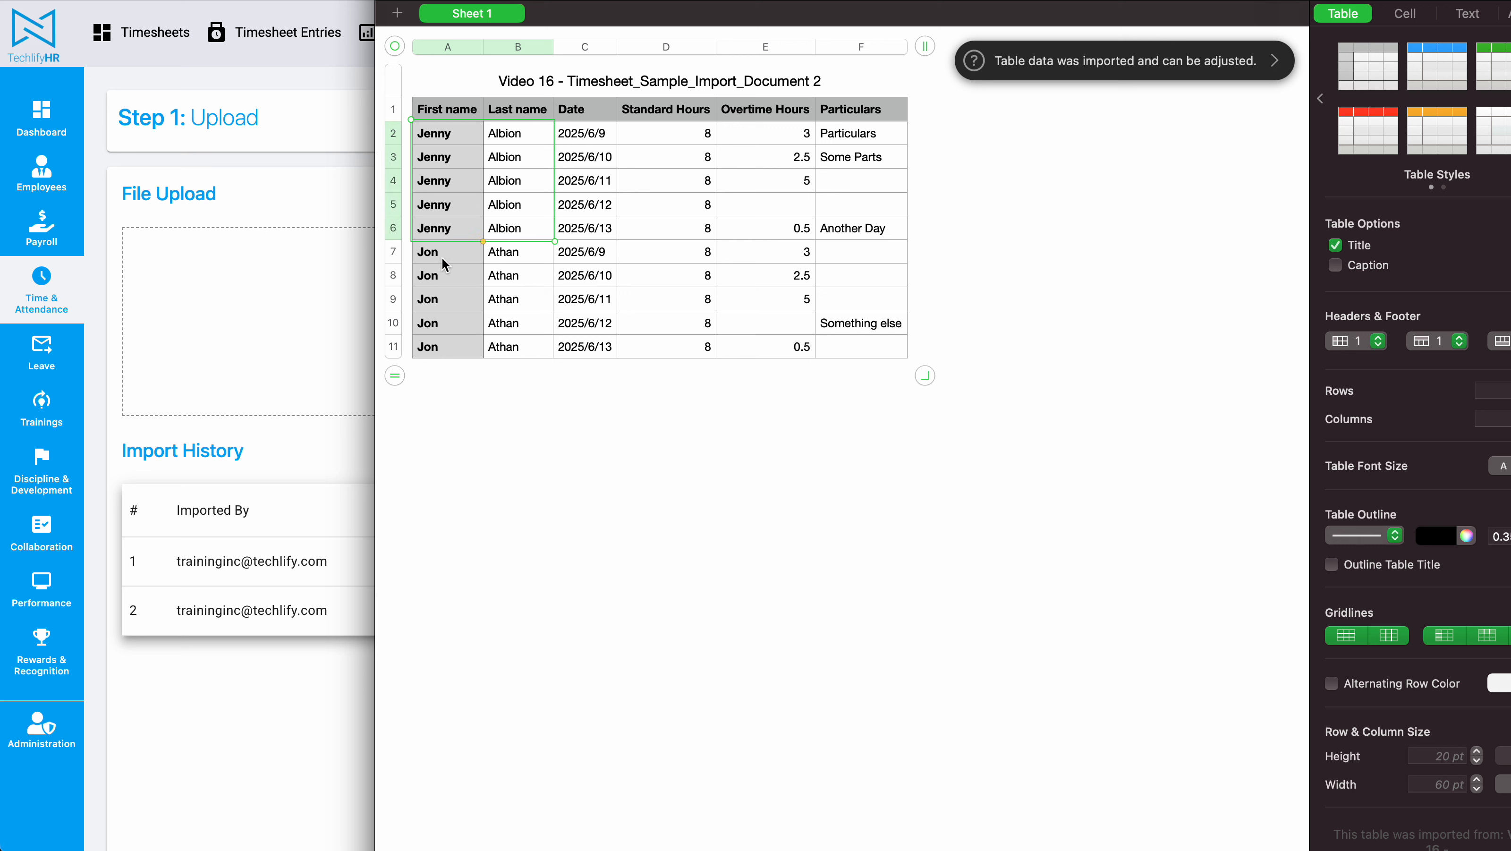
Step: Open Timesheet_Sample_Import_Document 1, review its Total Hours column, and close it
{"action": "key", "text": "super+Tab"}
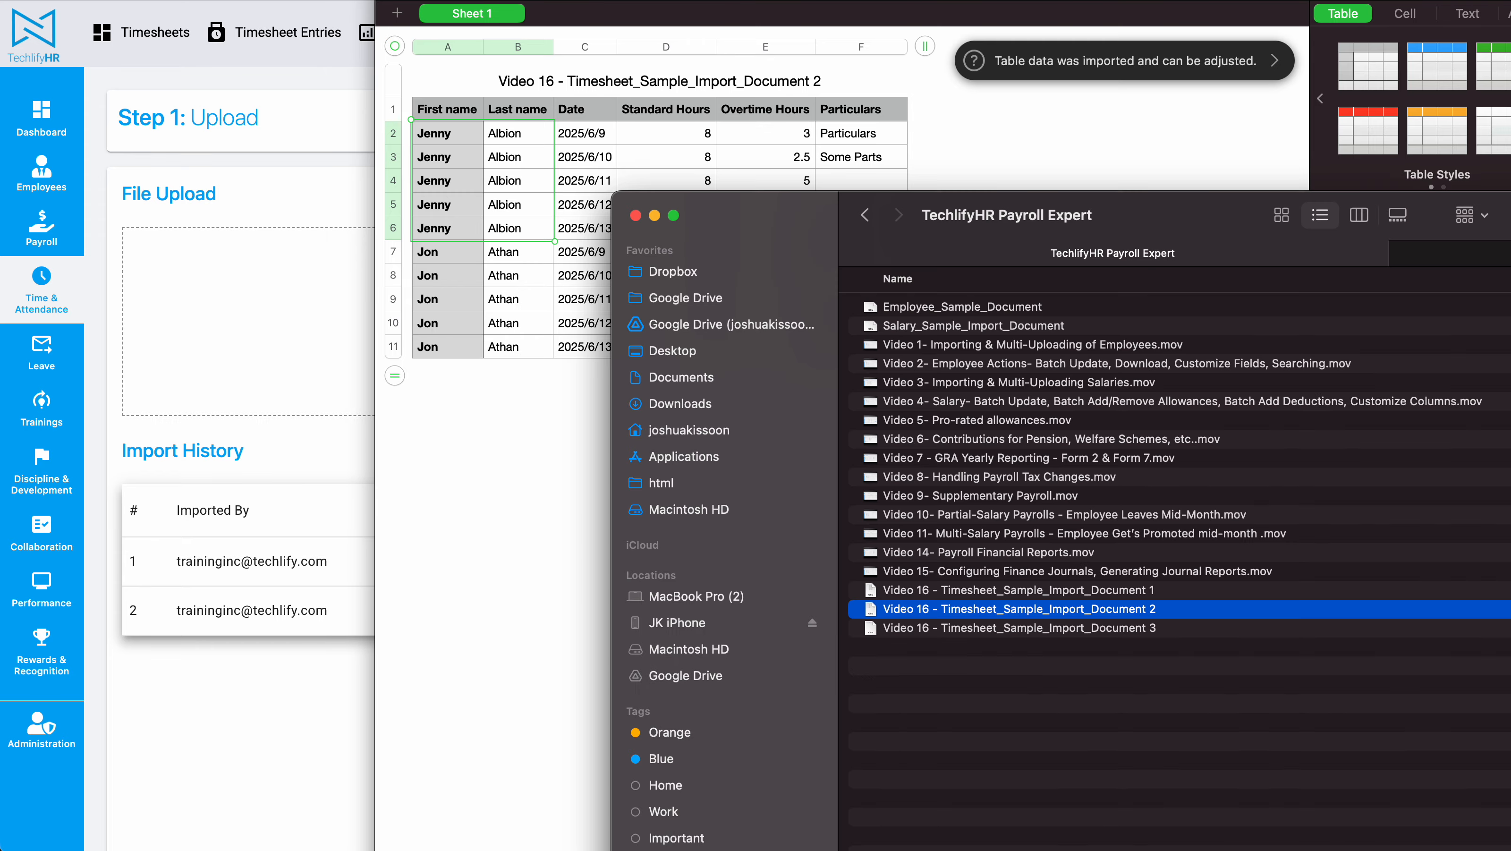
{"action": "double_click", "coordinate": [1154, 589]}
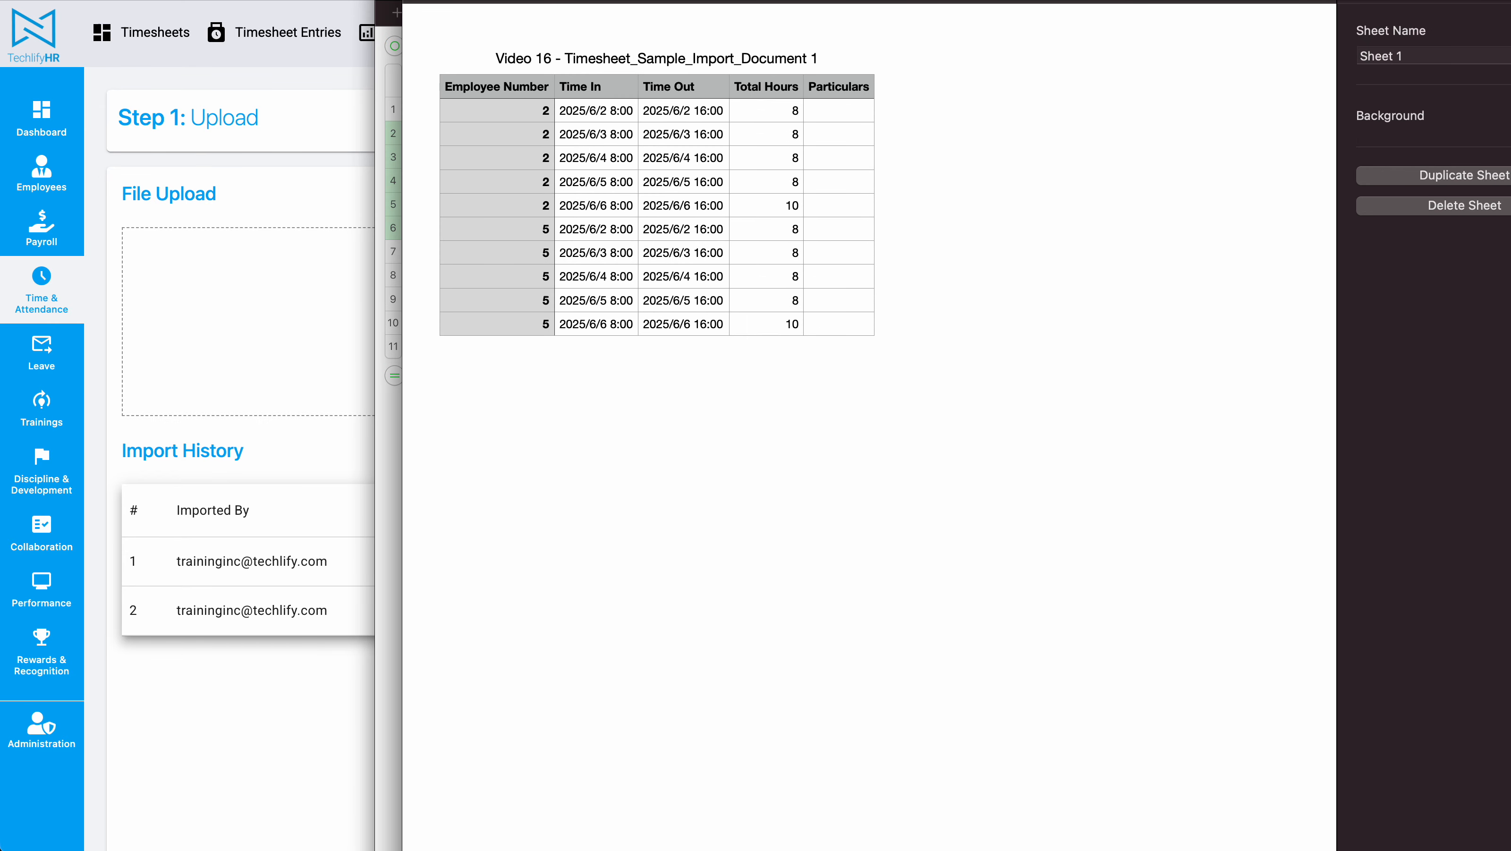
{"action": "left_click_drag", "start_coordinate": [773, 418], "coordinate": [774, 626]}
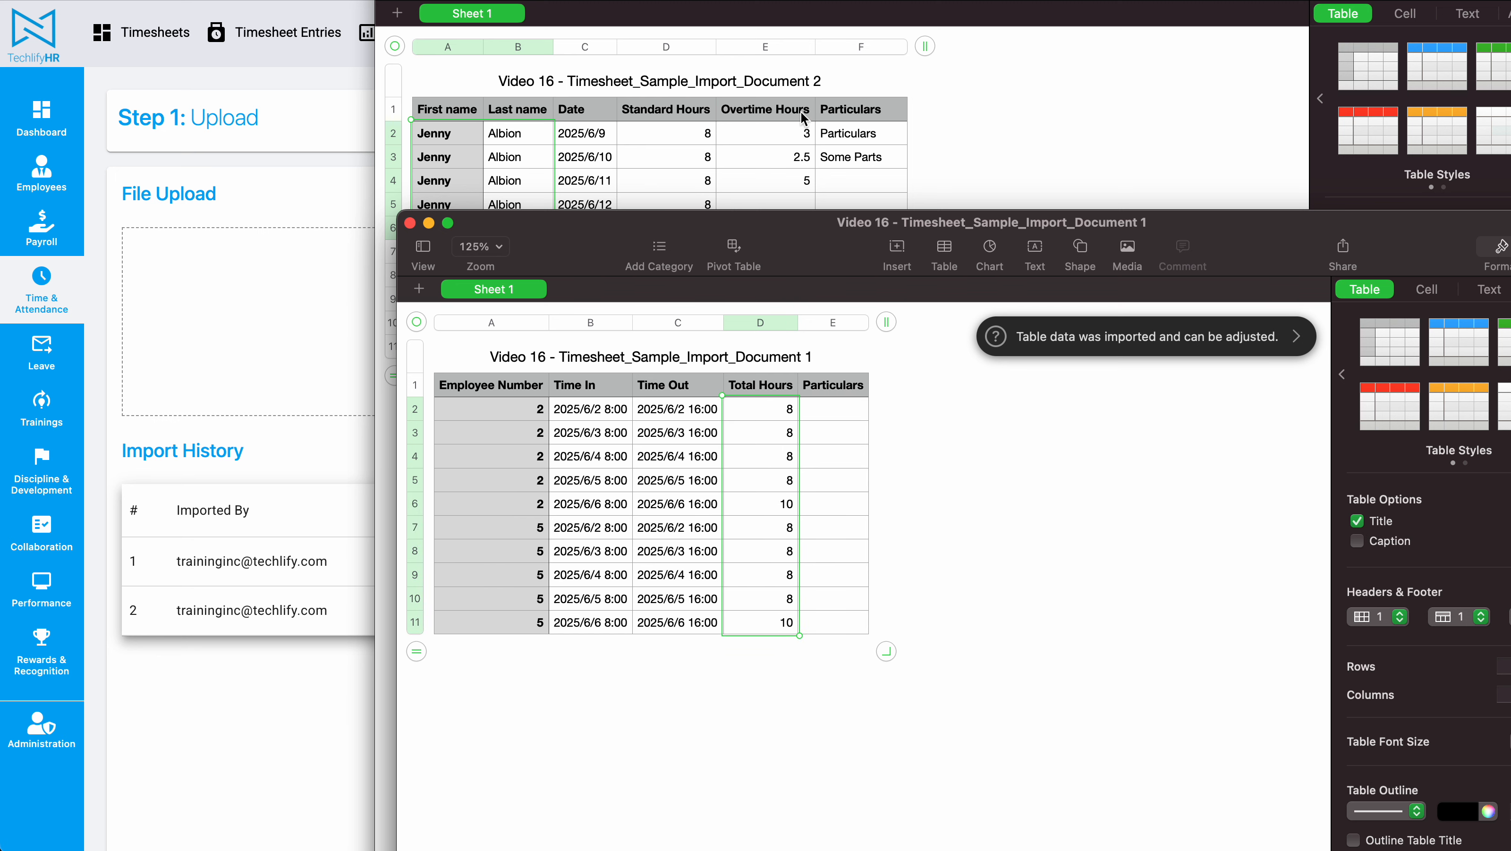
{"action": "left_click", "coordinate": [410, 223]}
Step: Review the Standard Hours, Overtime Hours and Particulars columns in Document 2
{"action": "left_click", "coordinate": [838, 205]}
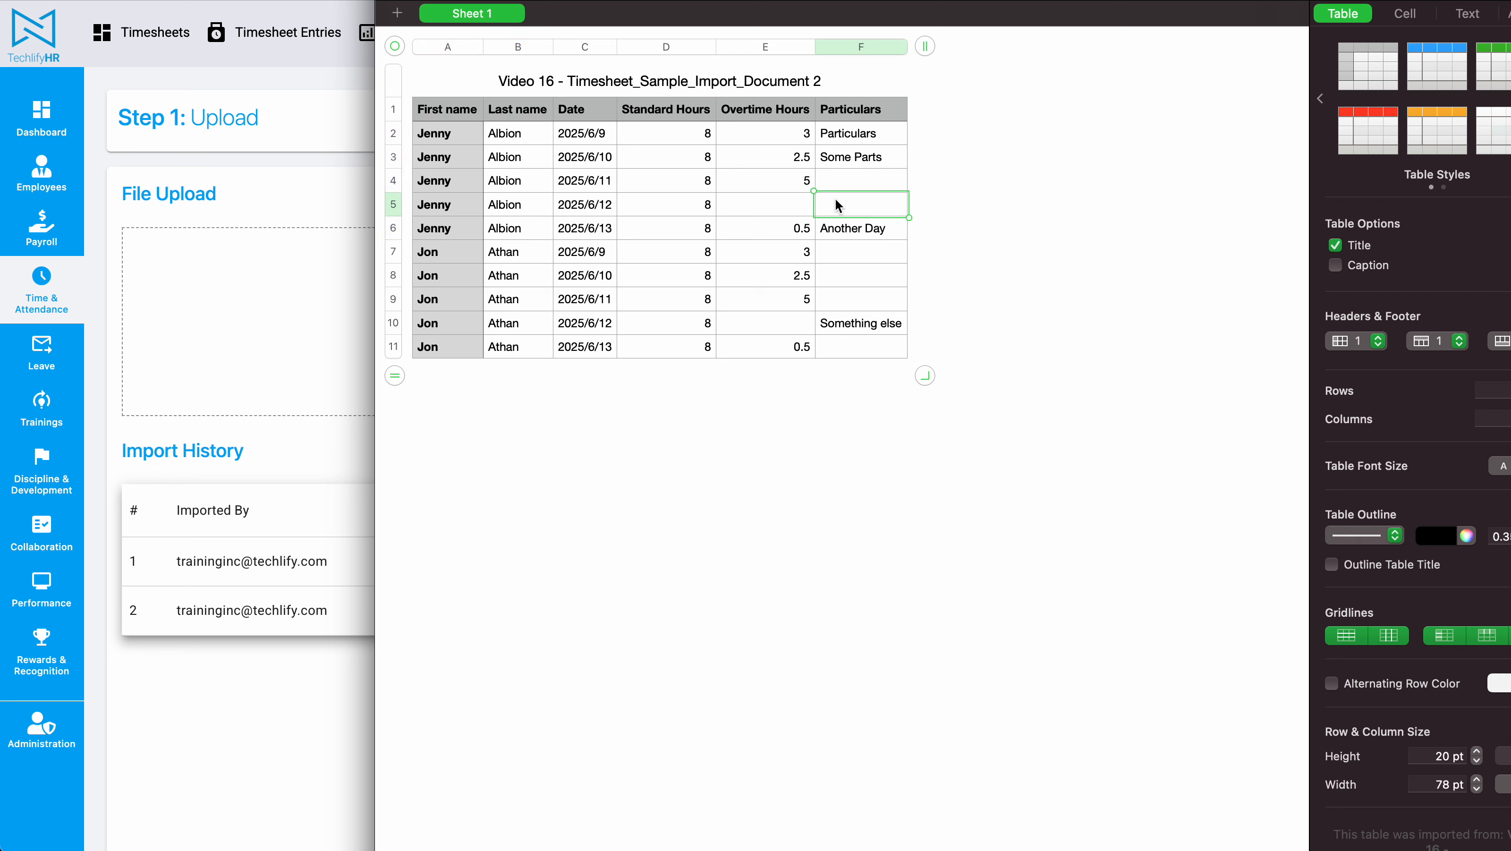
{"action": "left_click_drag", "start_coordinate": [695, 132], "coordinate": [698, 353]}
{"action": "left_click_drag", "start_coordinate": [797, 146], "coordinate": [795, 346]}
{"action": "left_click_drag", "start_coordinate": [892, 146], "coordinate": [886, 359]}
{"action": "left_click", "coordinate": [1063, 173]}
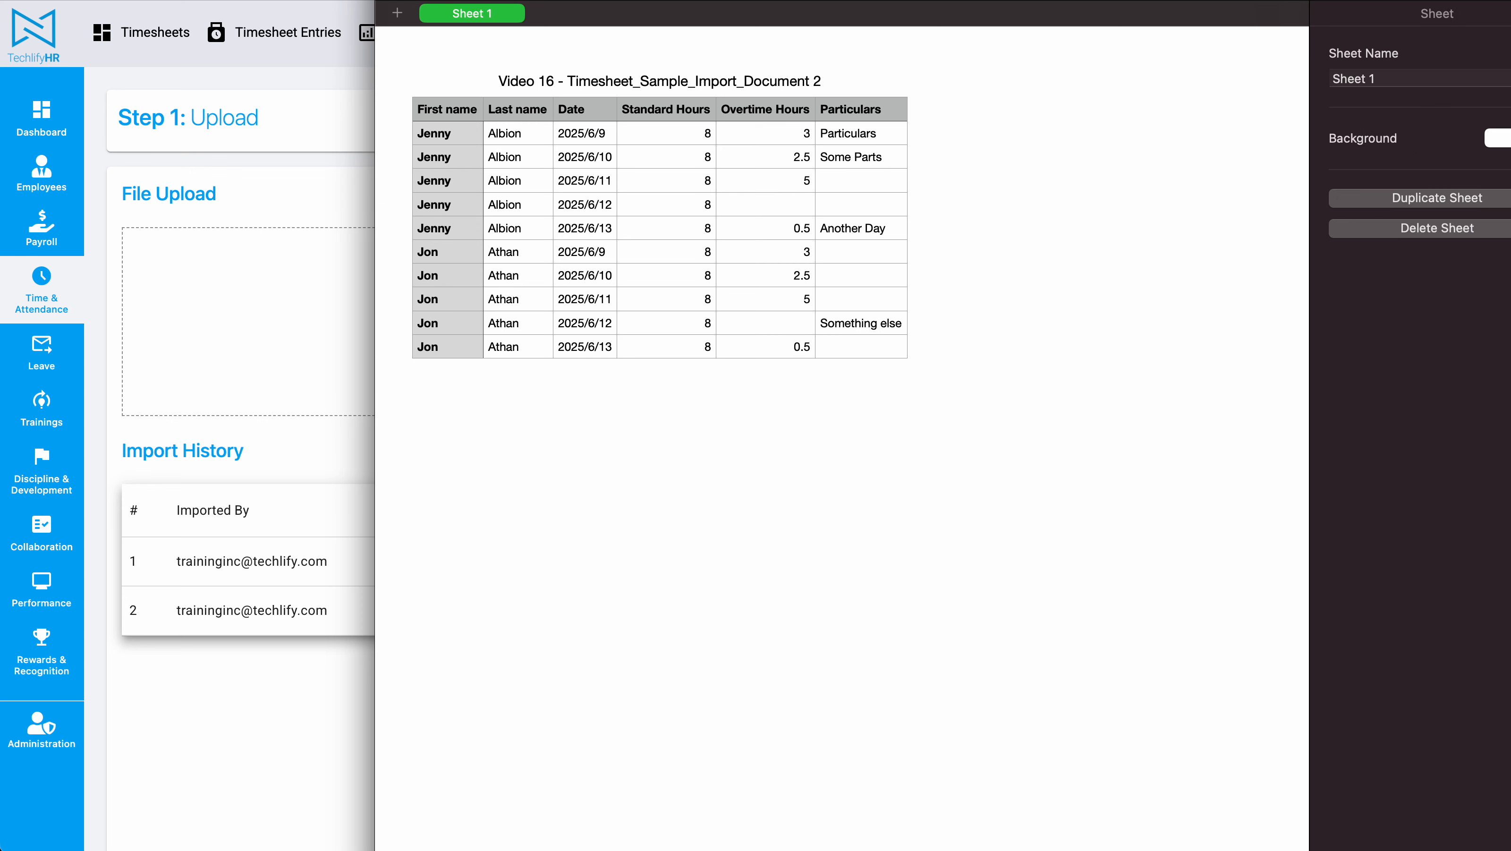
Step: Review the Date column of Jenny's rows in Document 2
{"action": "key", "text": "super+Tab"}
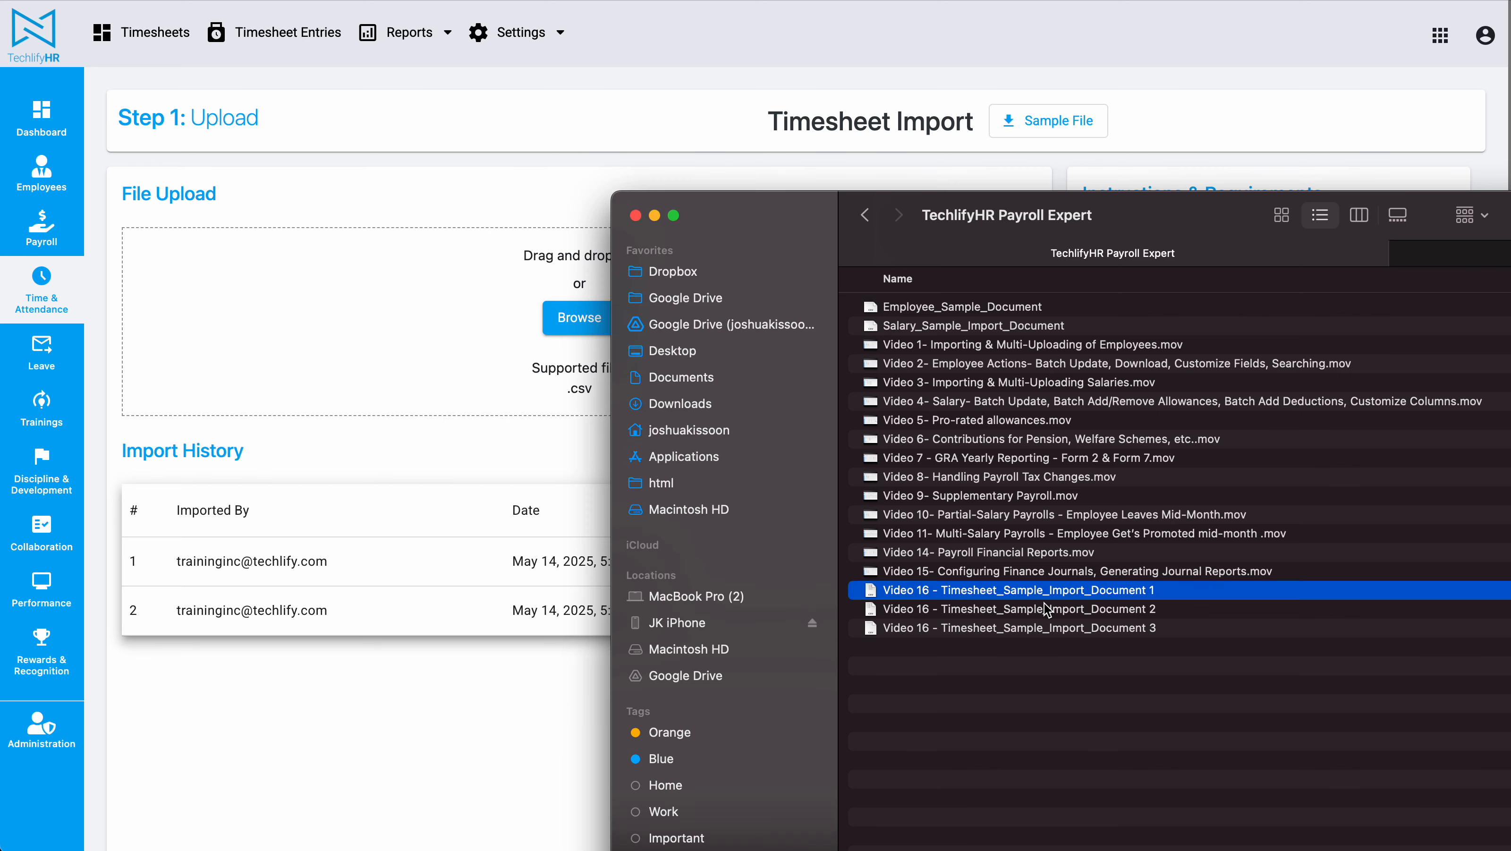
{"action": "left_click", "coordinate": [1070, 610]}
{"action": "double_click", "coordinate": [1088, 609]}
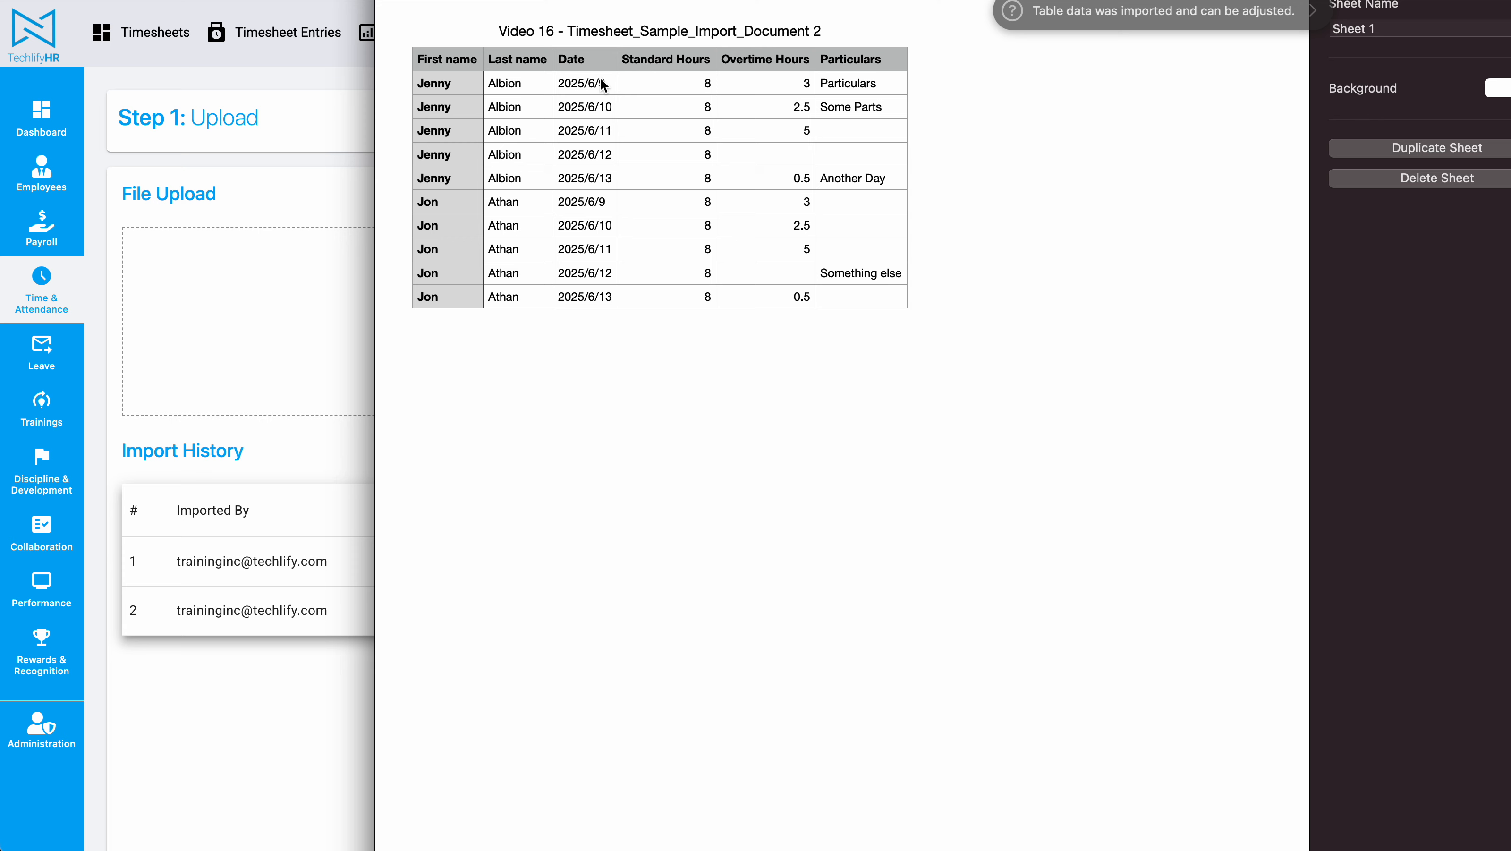
{"action": "left_click", "coordinate": [595, 89]}
{"action": "left_click_drag", "start_coordinate": [594, 93], "coordinate": [594, 185]}
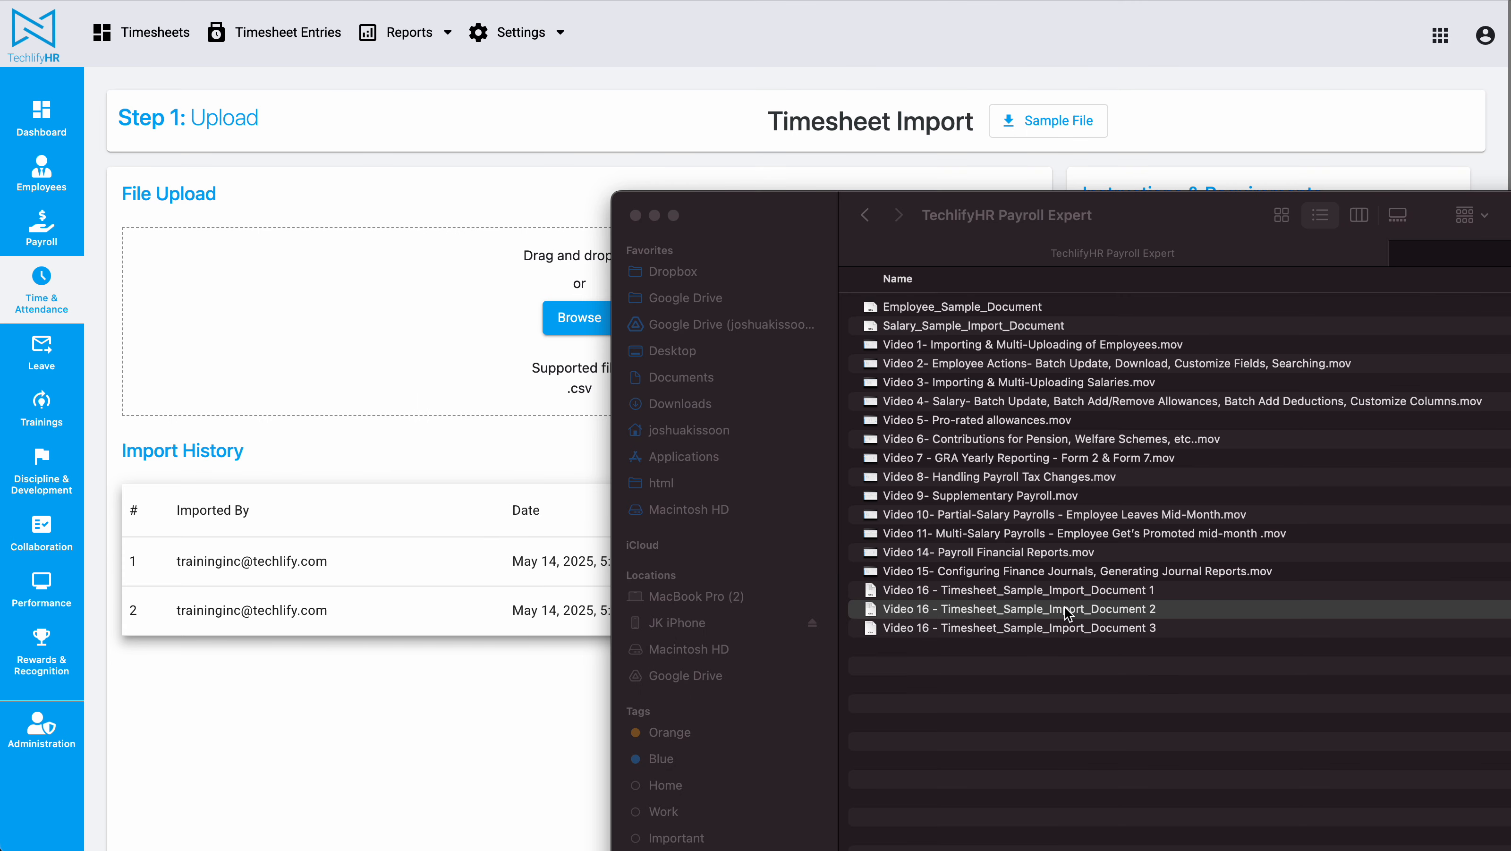
Step: Try to import Timesheet_Sample_Import_Document 2 by uploading it, keeping the field mappings, and proceeding to validation
{"action": "left_click_drag", "start_coordinate": [1070, 623], "coordinate": [433, 285]}
{"action": "scroll", "coordinate": [527, 384], "scroll_direction": "down", "scroll_amount": 4}
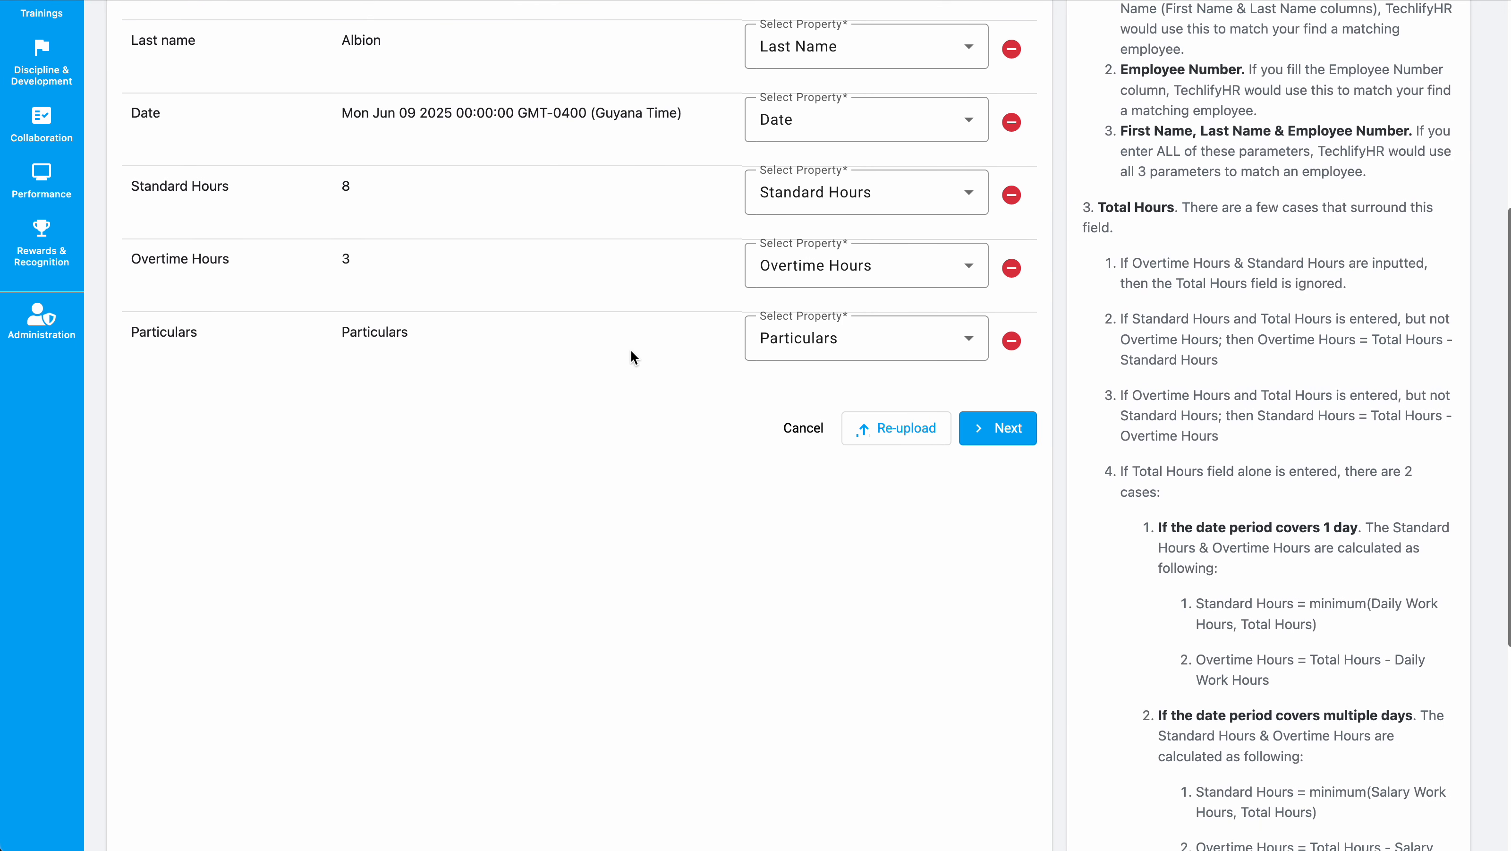
{"action": "scroll", "coordinate": [594, 448], "scroll_direction": "up", "scroll_amount": 1}
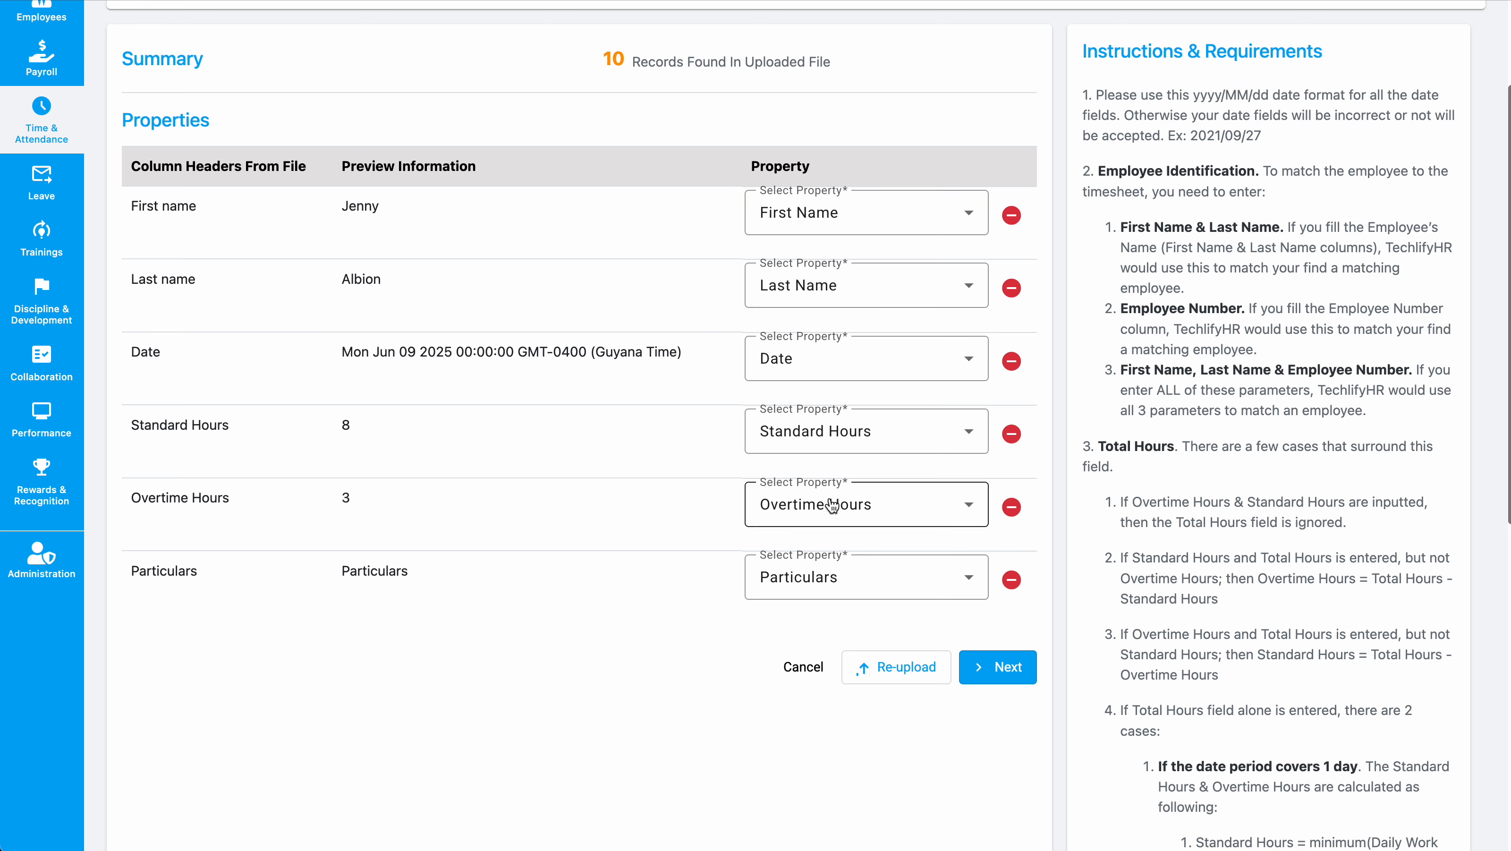
{"action": "left_click", "coordinate": [994, 667]}
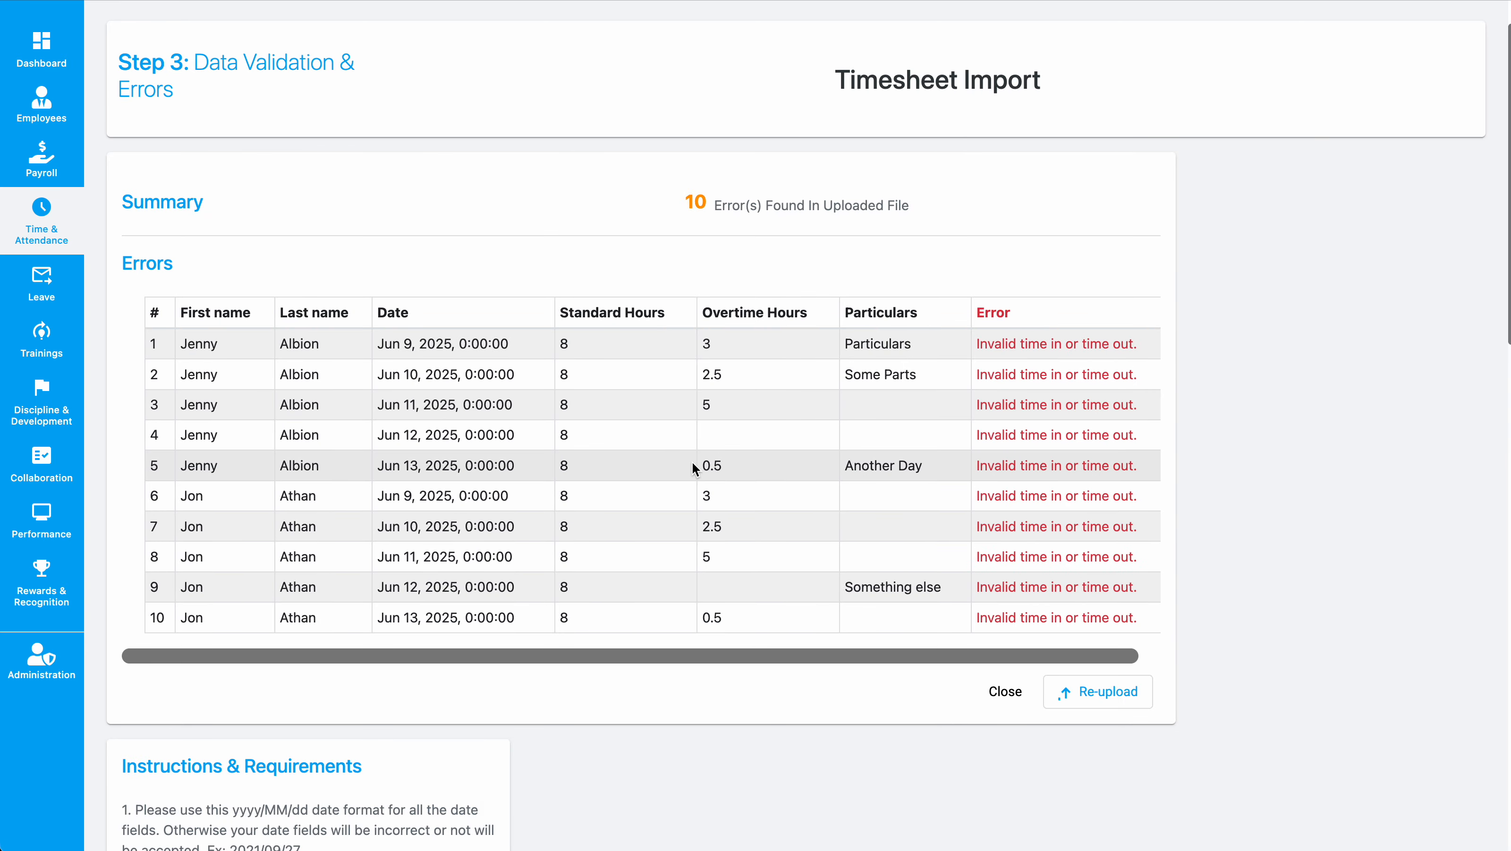
Step: Compare the validation errors with Document 2's Date column, then close the import
{"action": "left_click_drag", "start_coordinate": [1021, 339], "coordinate": [1111, 334]}
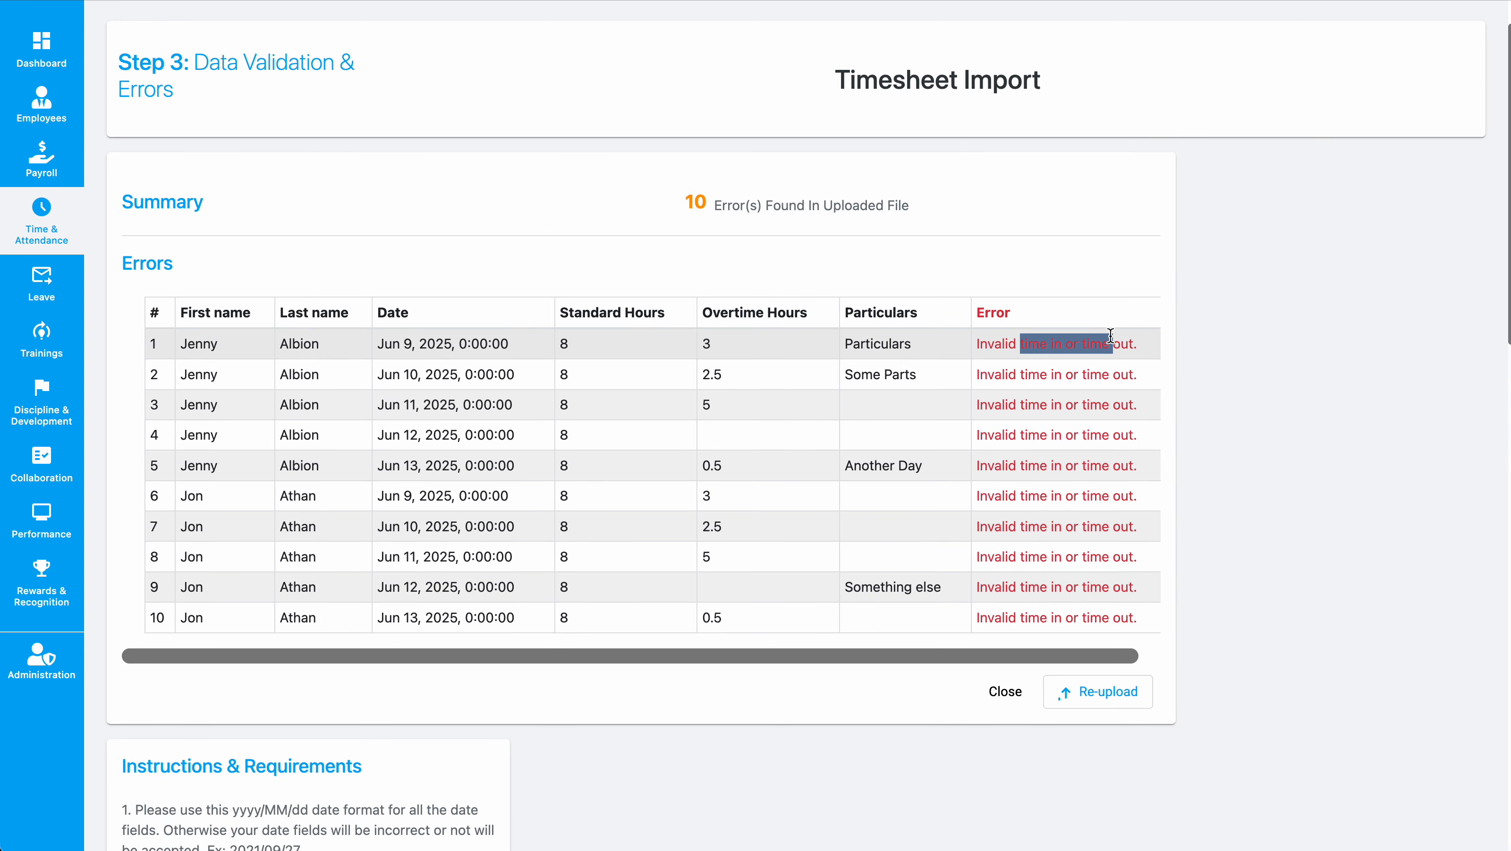
{"action": "key", "text": "super+Tab"}
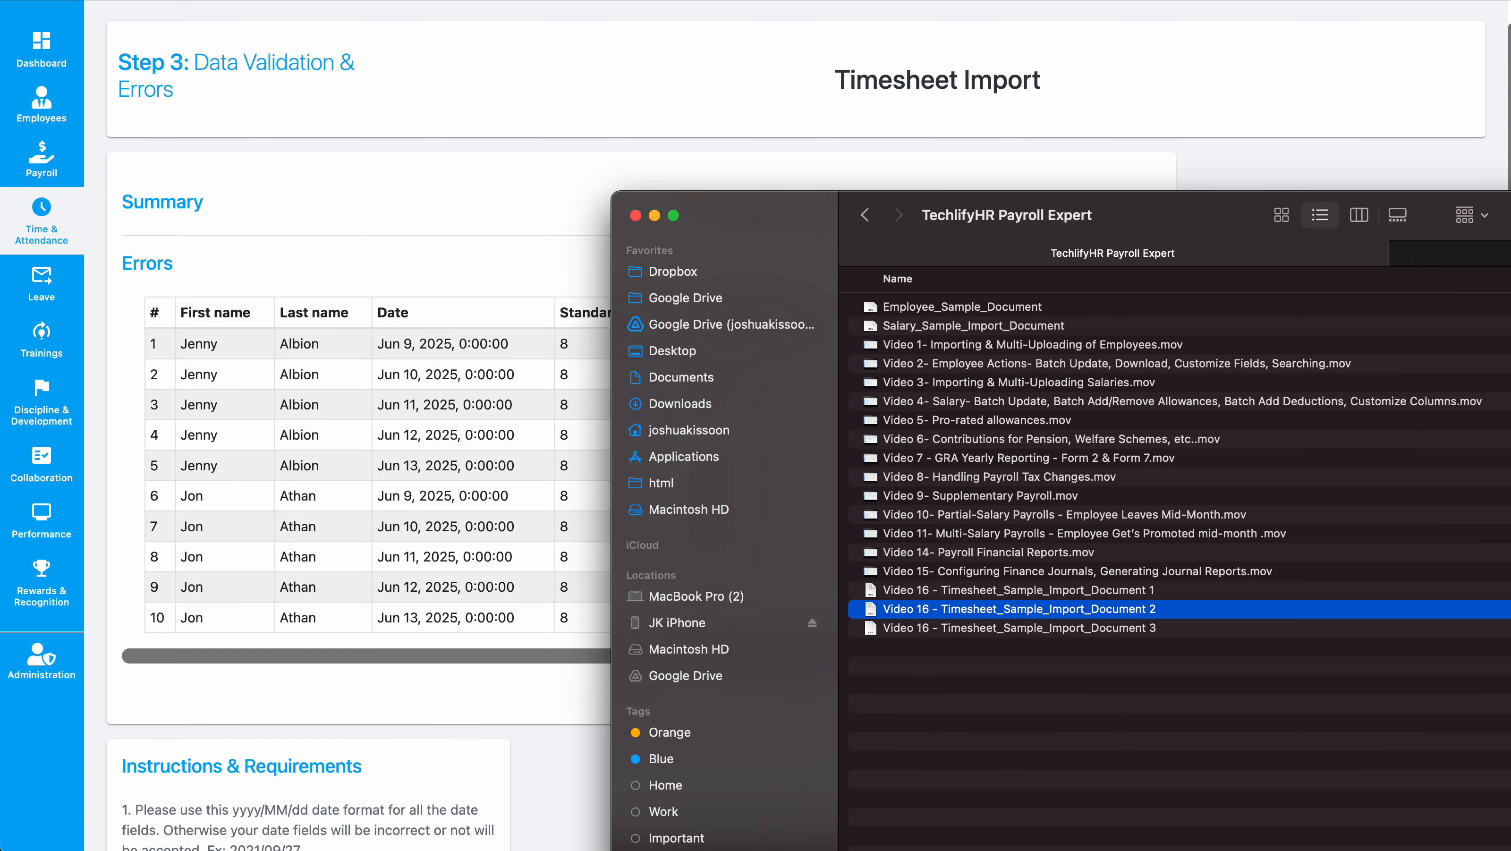
{"action": "double_click", "coordinate": [1054, 610]}
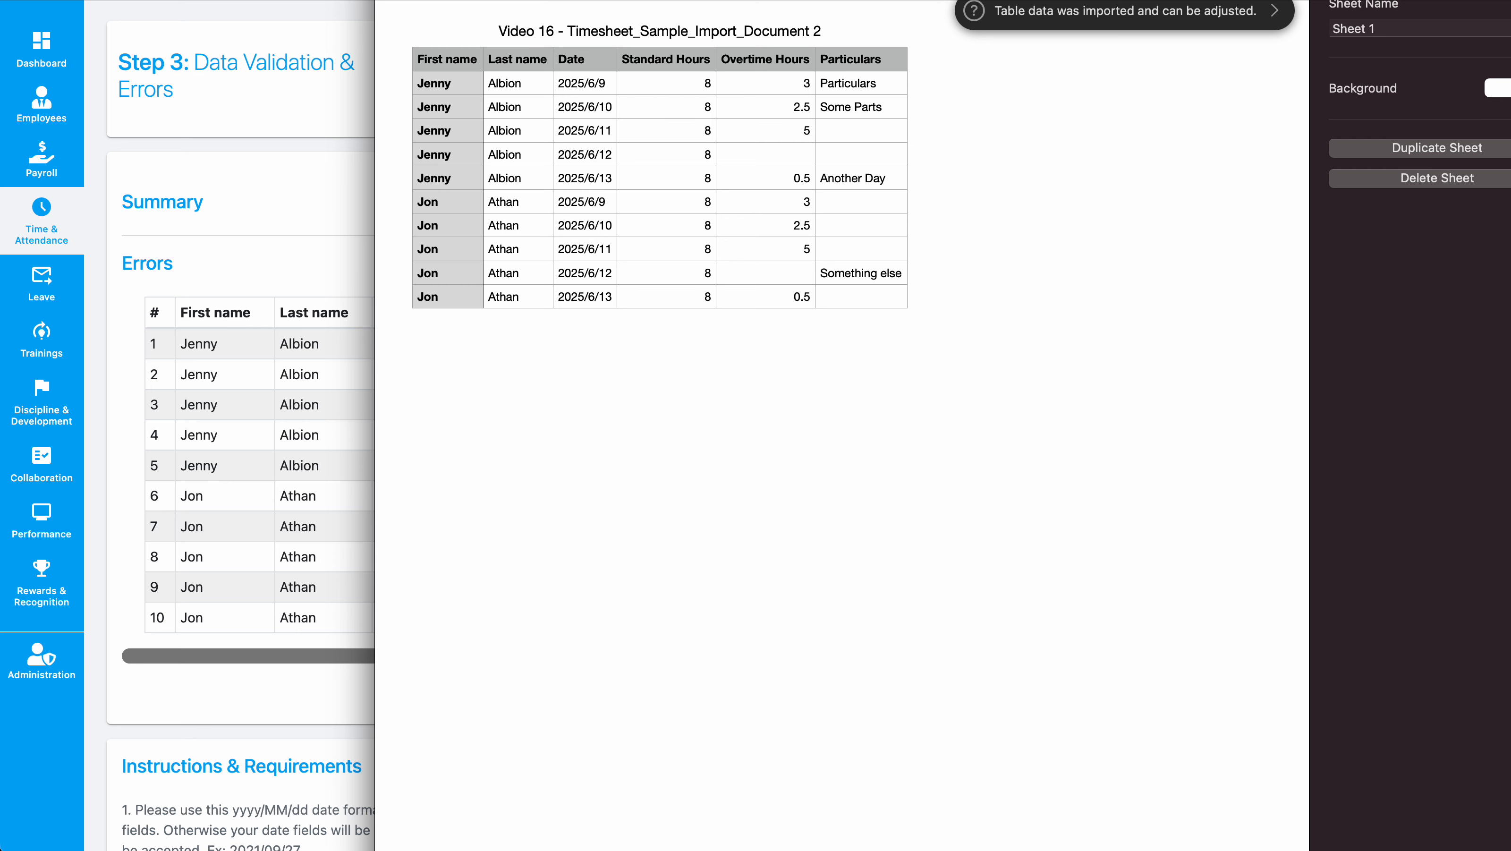
{"action": "key", "text": "super+Tab"}
{"action": "left_click", "coordinate": [535, 556]}
{"action": "left_click", "coordinate": [585, 52]}
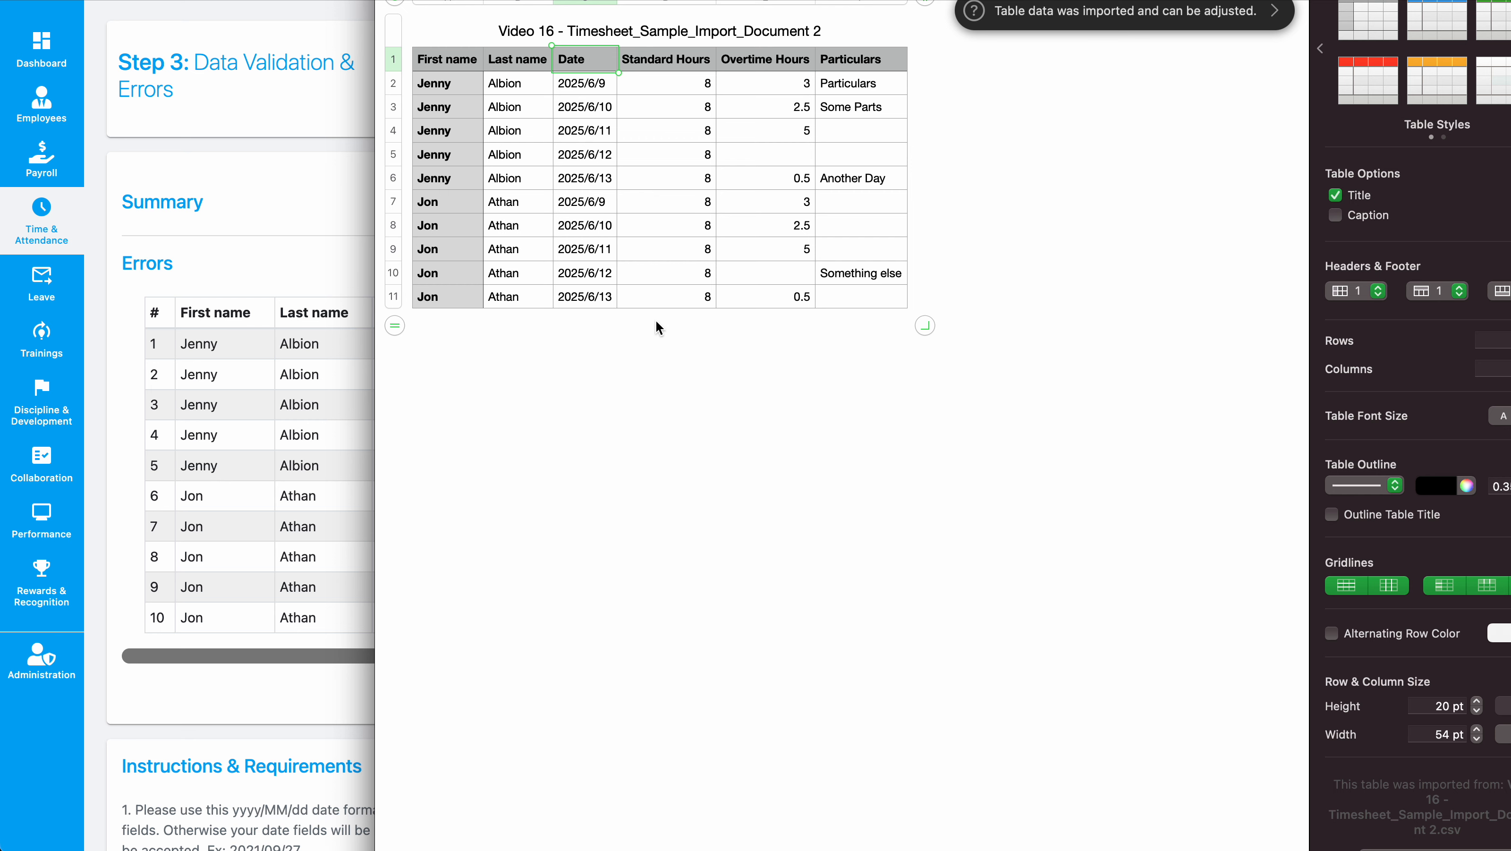
{"action": "left_click_drag", "start_coordinate": [706, 102], "coordinate": [776, 298]}
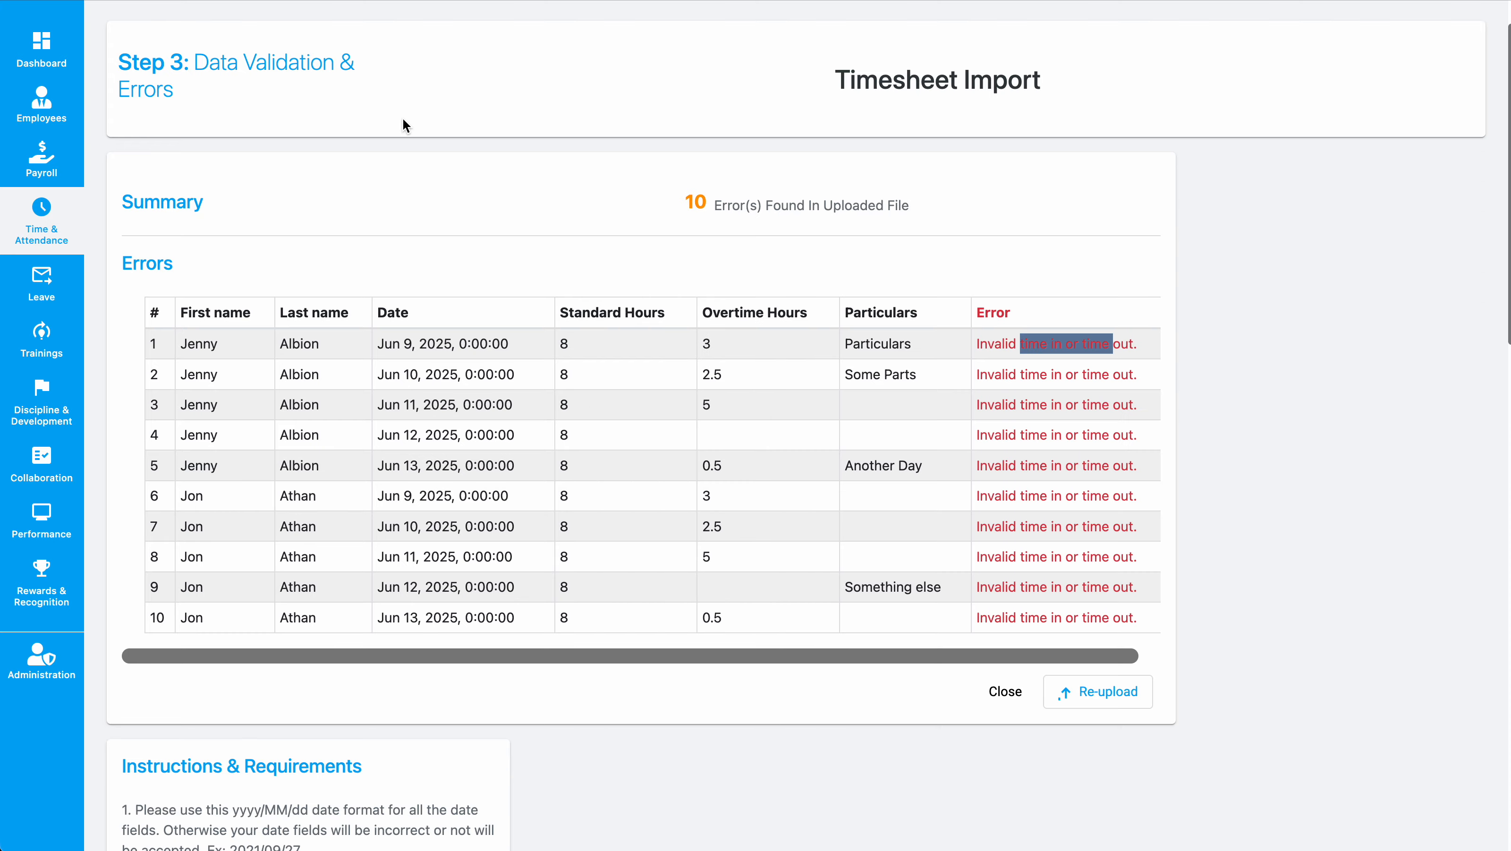
{"action": "scroll", "coordinate": [417, 166], "scroll_direction": "up", "scroll_amount": 3}
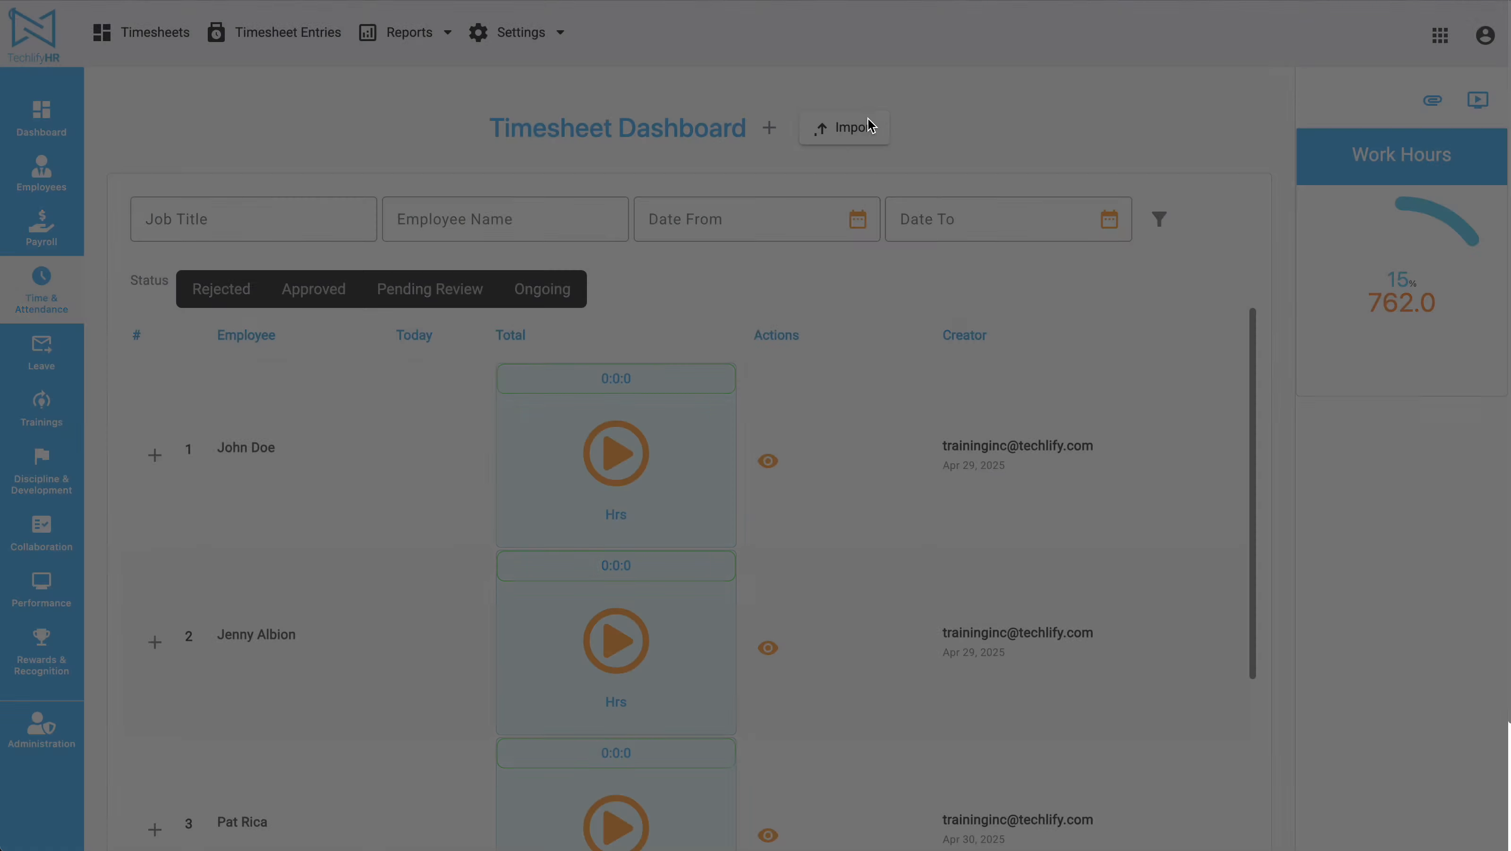
{"action": "left_click", "coordinate": [868, 127]}
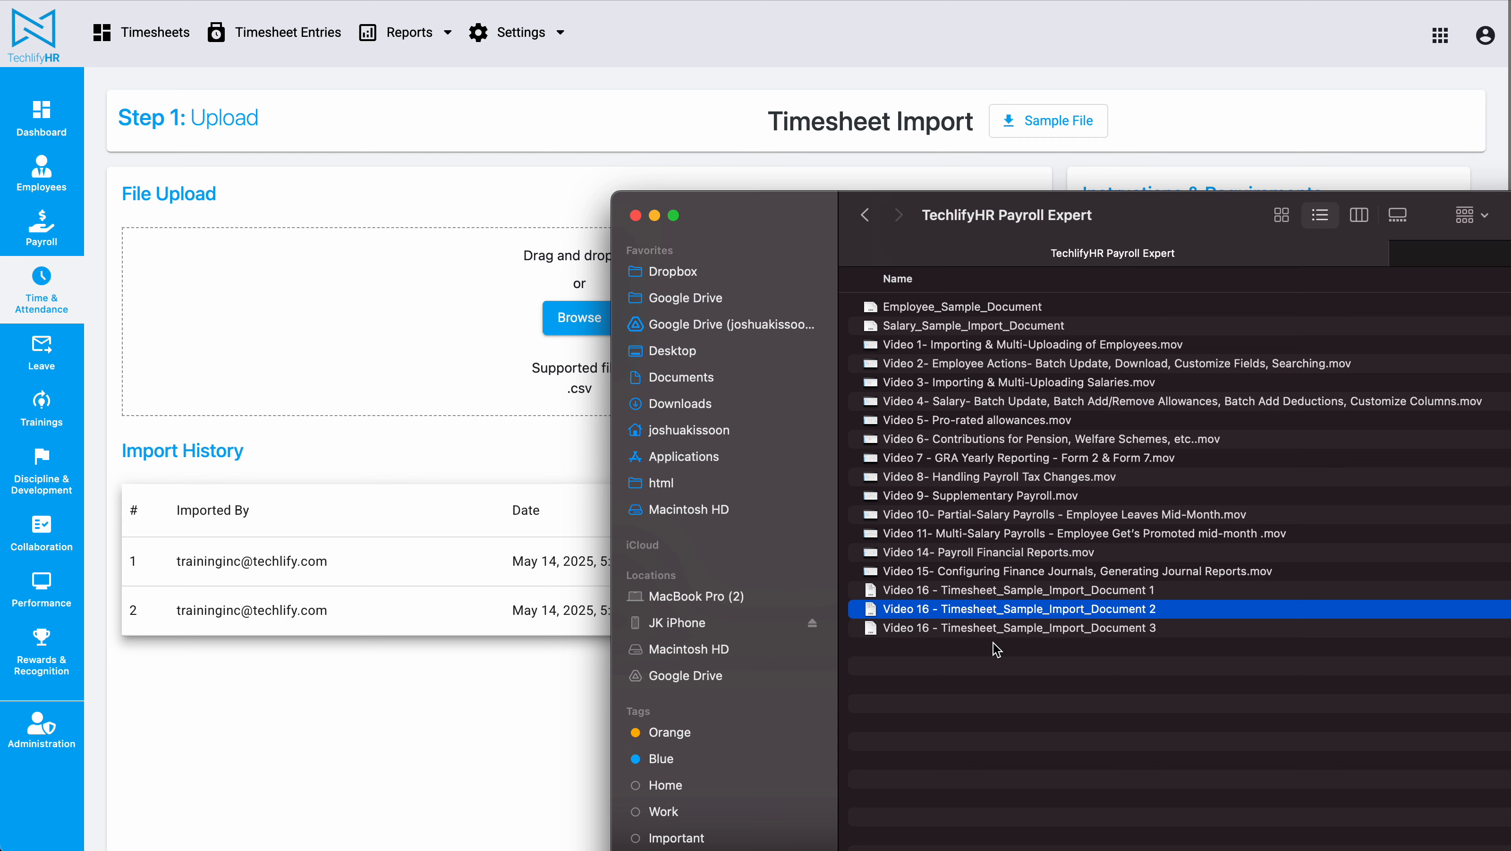
{"action": "left_click", "coordinate": [1014, 628]}
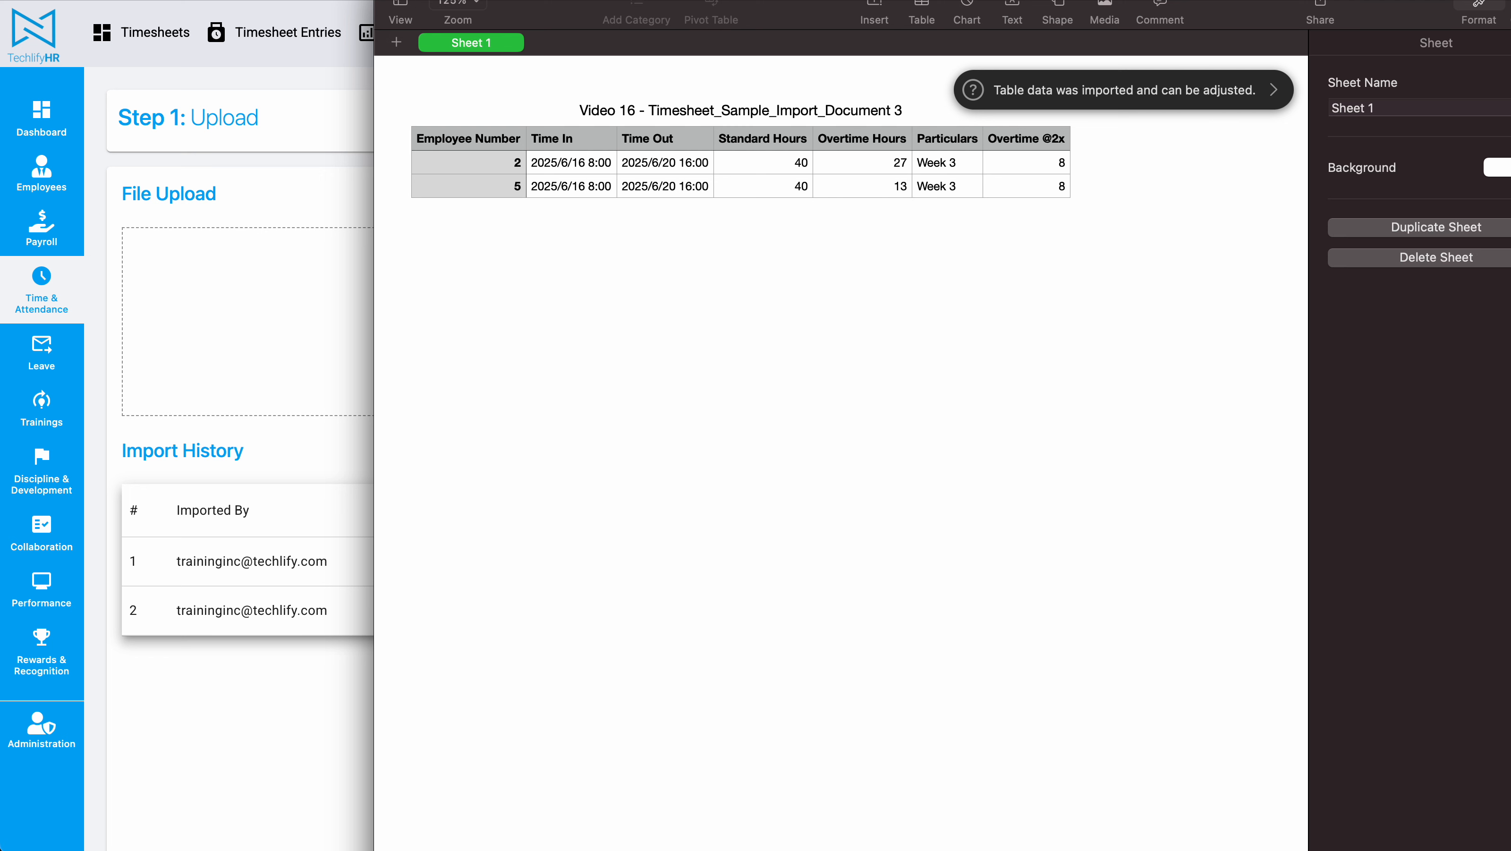
{"action": "left_click", "coordinate": [600, 162]}
{"action": "left_click", "coordinate": [669, 166]}
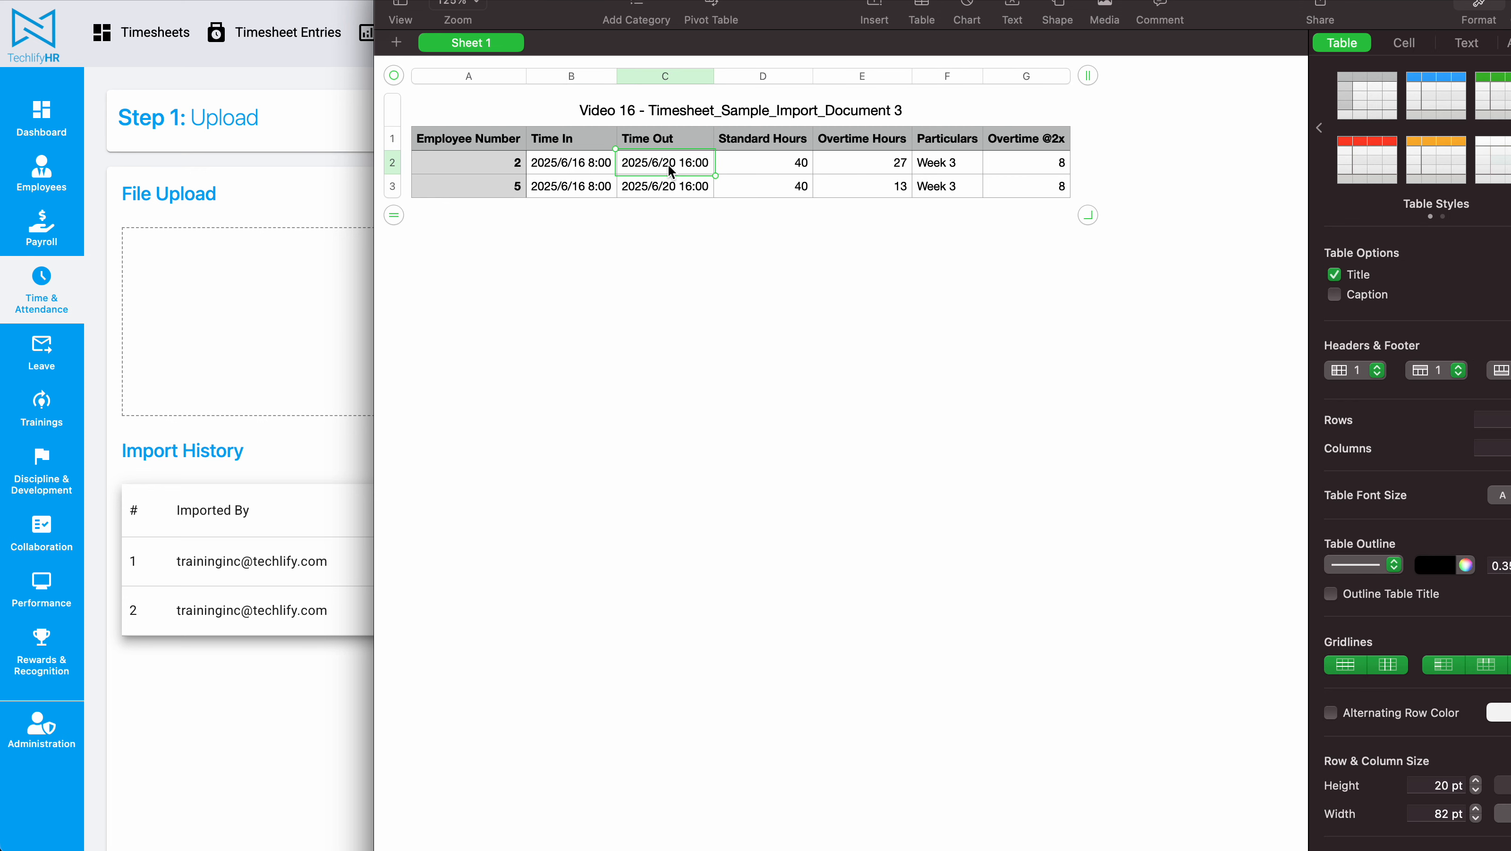
{"action": "left_click", "coordinate": [572, 164]}
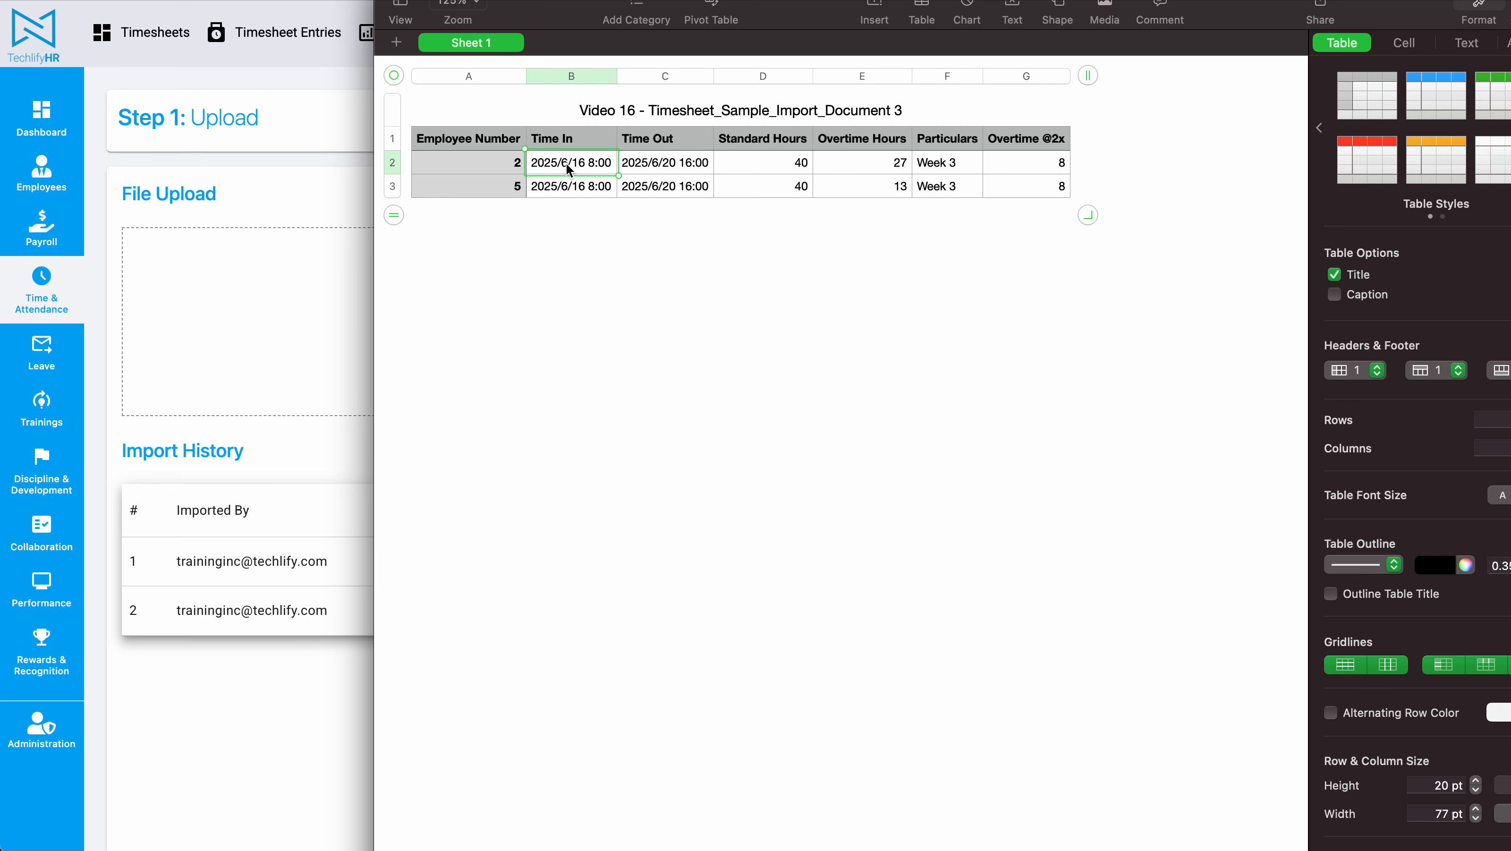
{"action": "left_click", "coordinate": [654, 162]}
{"action": "left_click_drag", "start_coordinate": [571, 139], "coordinate": [649, 140]}
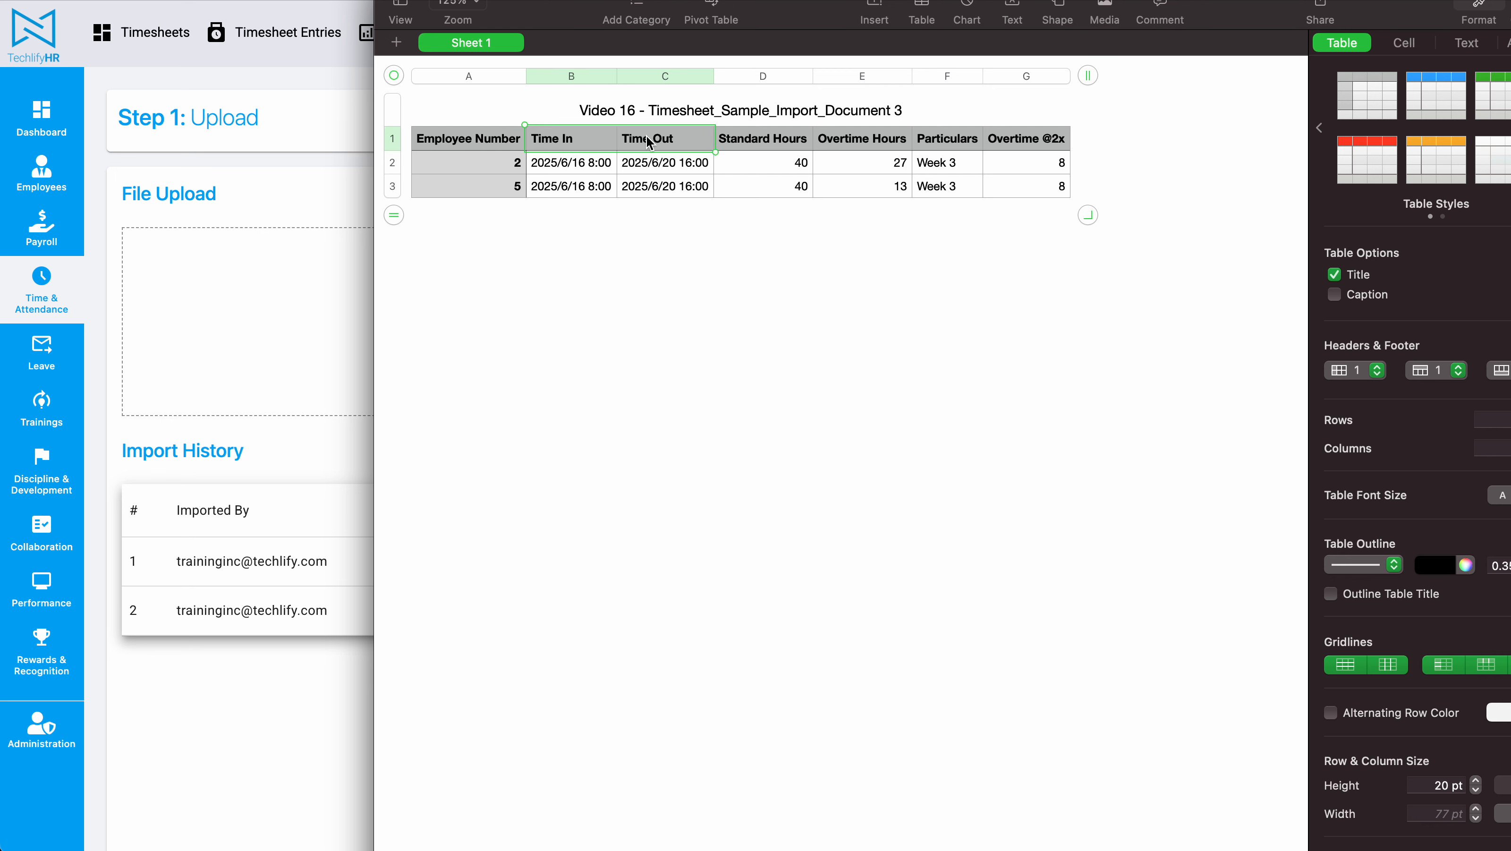
{"action": "left_click", "coordinate": [601, 287]}
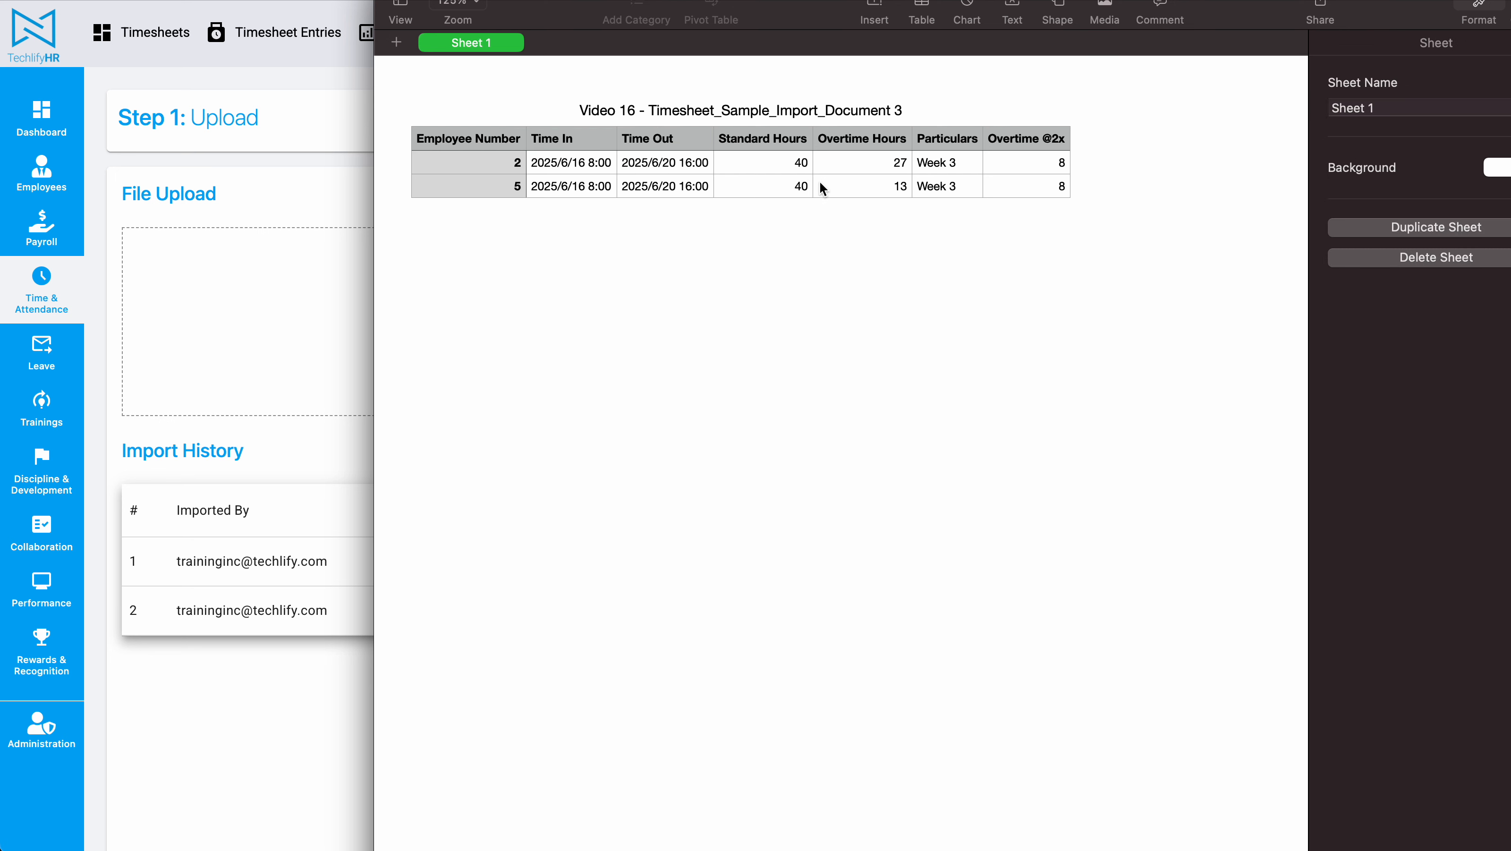
{"action": "left_click", "coordinate": [788, 164]}
{"action": "left_click_drag", "start_coordinate": [790, 167], "coordinate": [793, 189]}
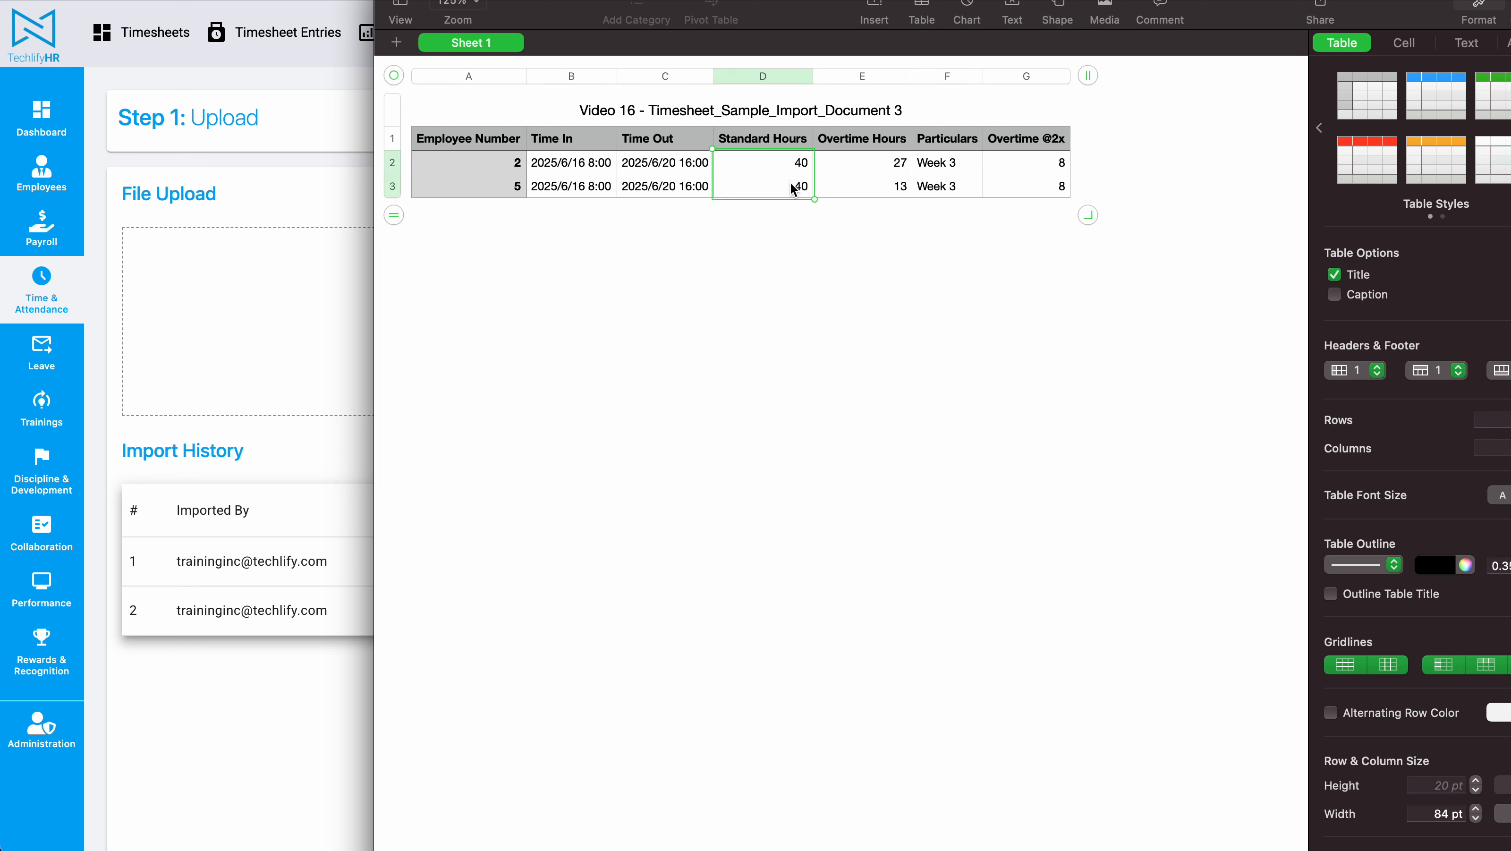
{"action": "left_click_drag", "start_coordinate": [876, 162], "coordinate": [877, 197]}
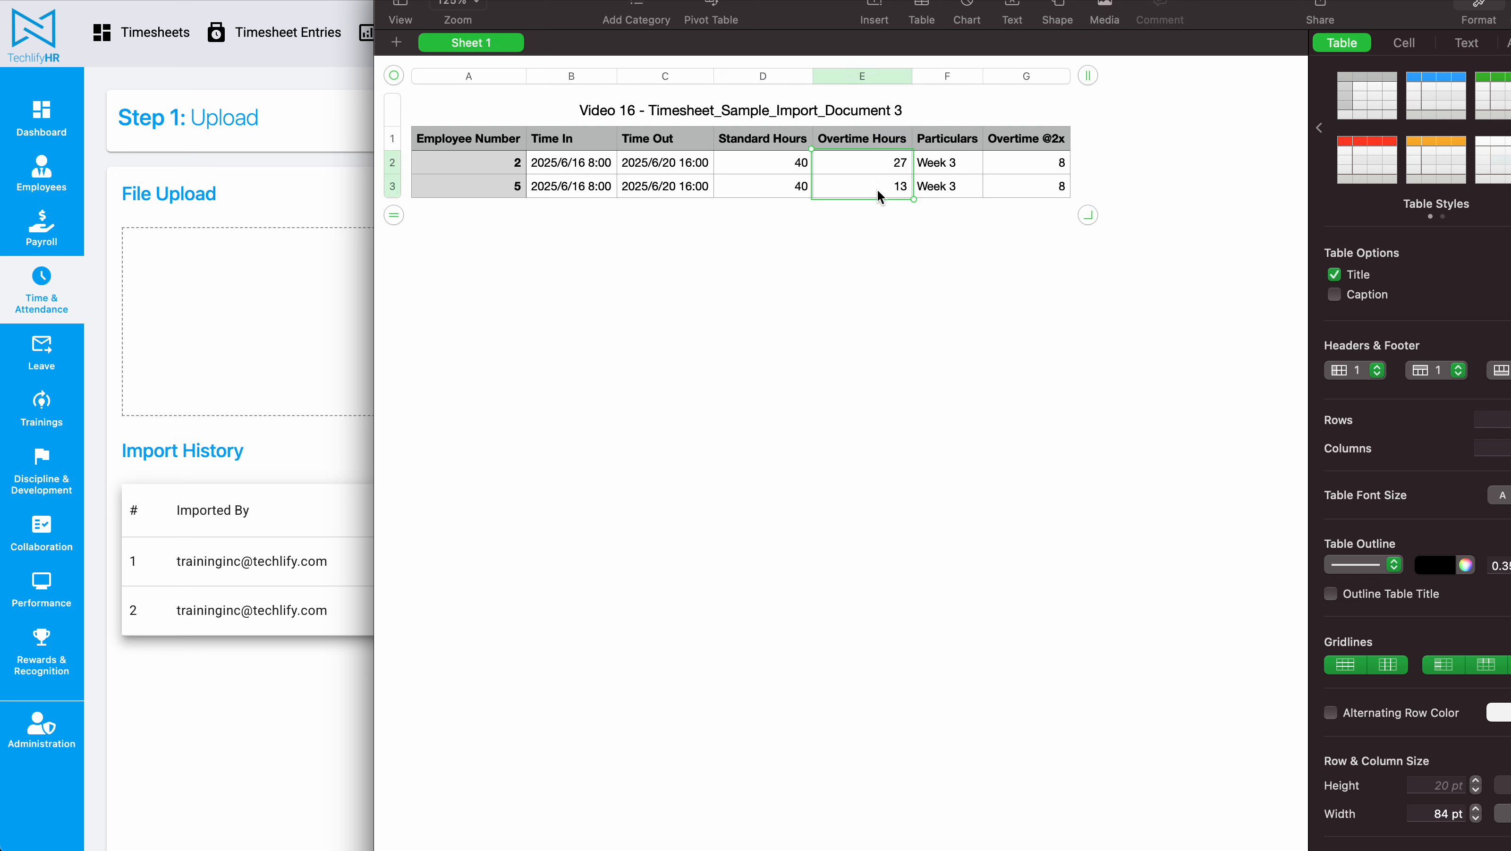
{"action": "left_click_drag", "start_coordinate": [945, 162], "coordinate": [948, 187]}
{"action": "left_click", "coordinate": [912, 340]}
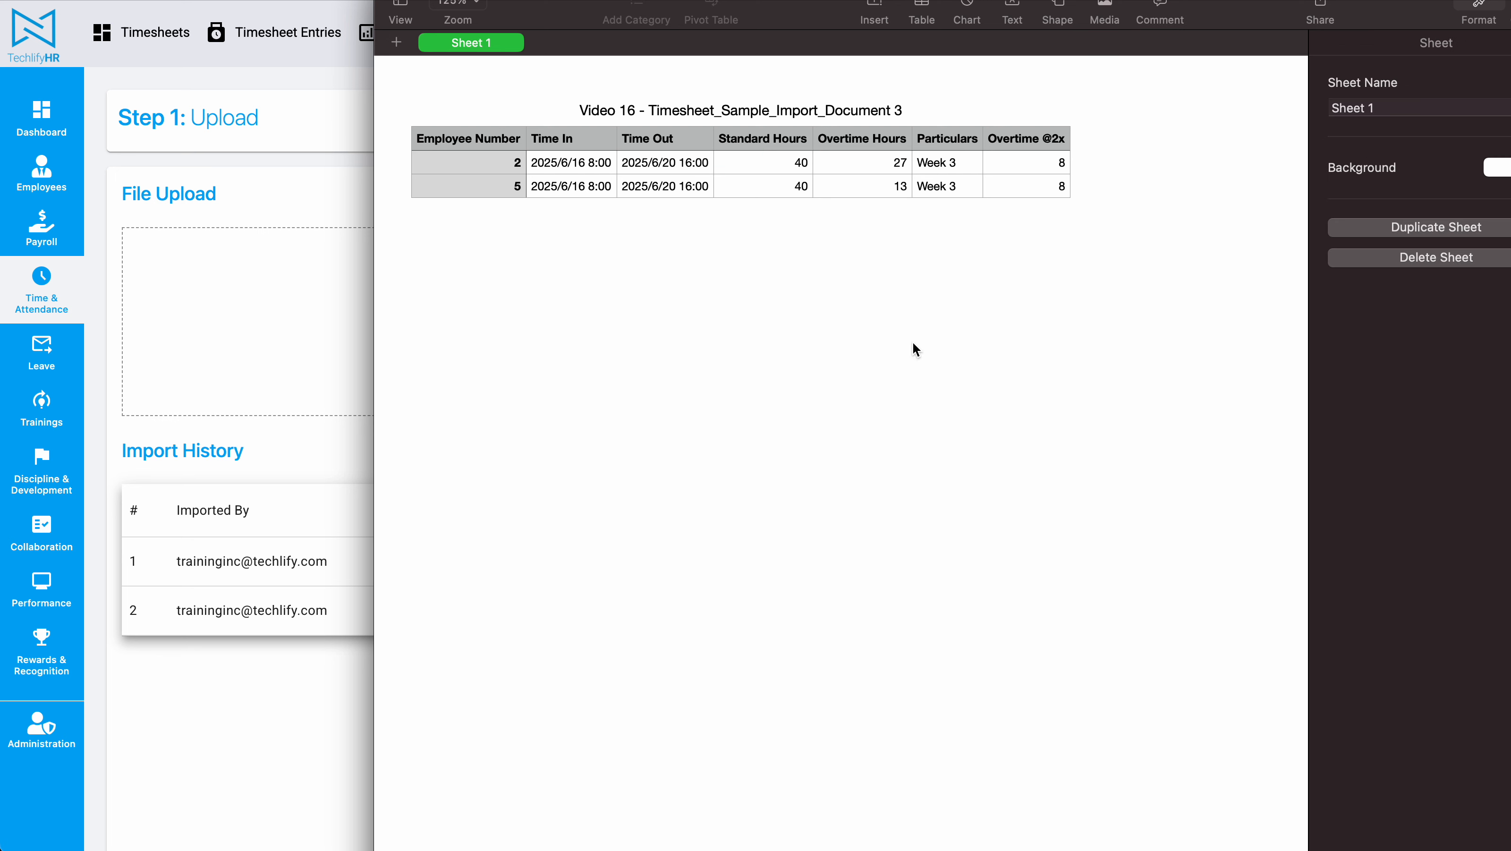
{"action": "left_click", "coordinate": [1007, 144]}
{"action": "left_click_drag", "start_coordinate": [1025, 161], "coordinate": [1027, 189]}
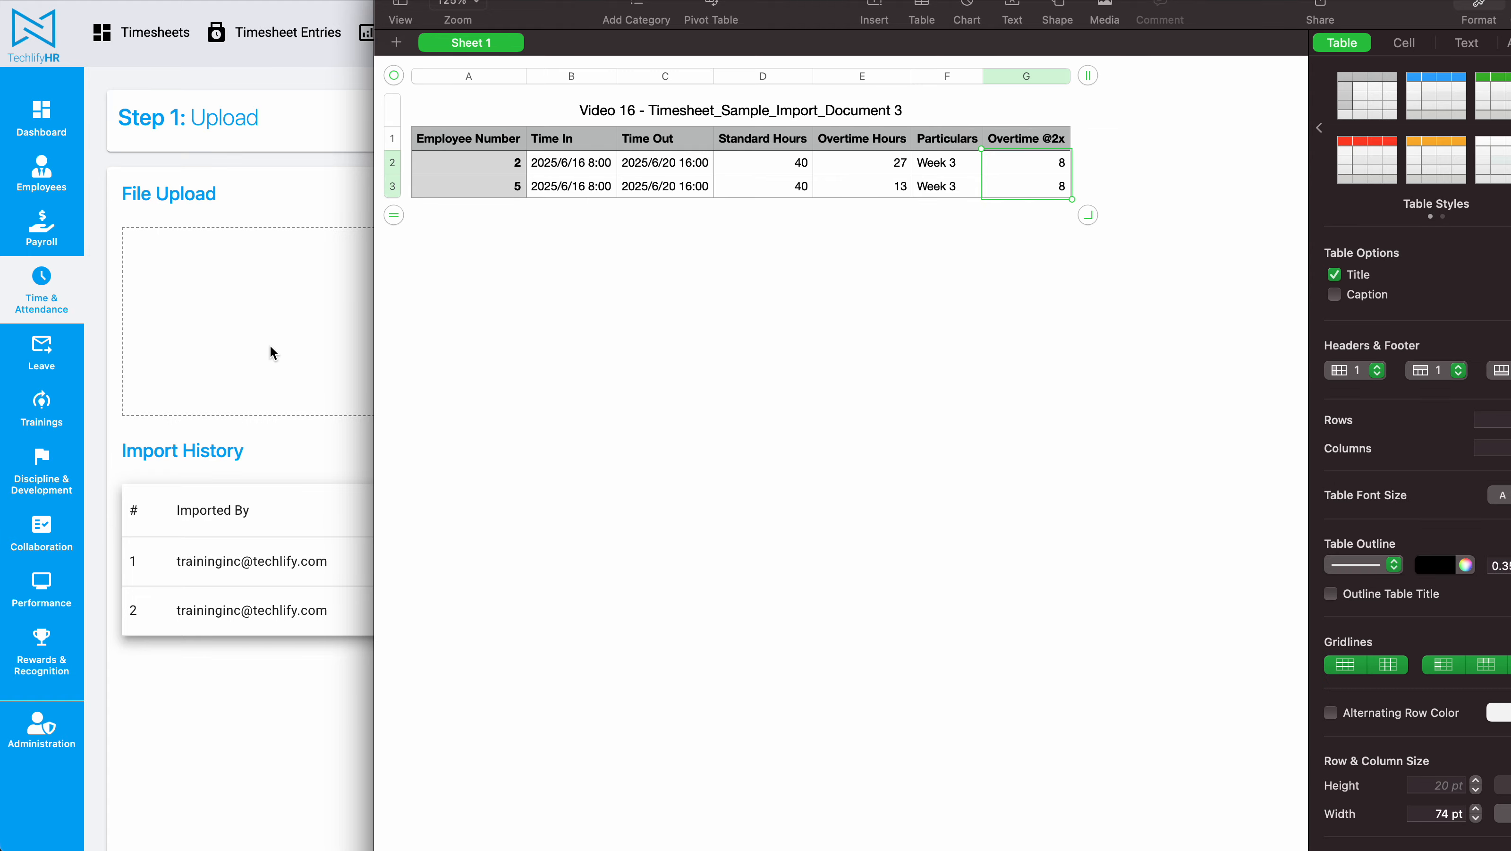
Step: Read the Overtime Hours at 2X rule in the instructions and upload Timesheet_Sample_Import_Document 3 for import
{"action": "left_click", "coordinate": [307, 343]}
{"action": "scroll", "coordinate": [1343, 355], "scroll_direction": "down", "scroll_amount": 5}
{"action": "scroll", "coordinate": [1344, 355], "scroll_direction": "down", "scroll_amount": 10}
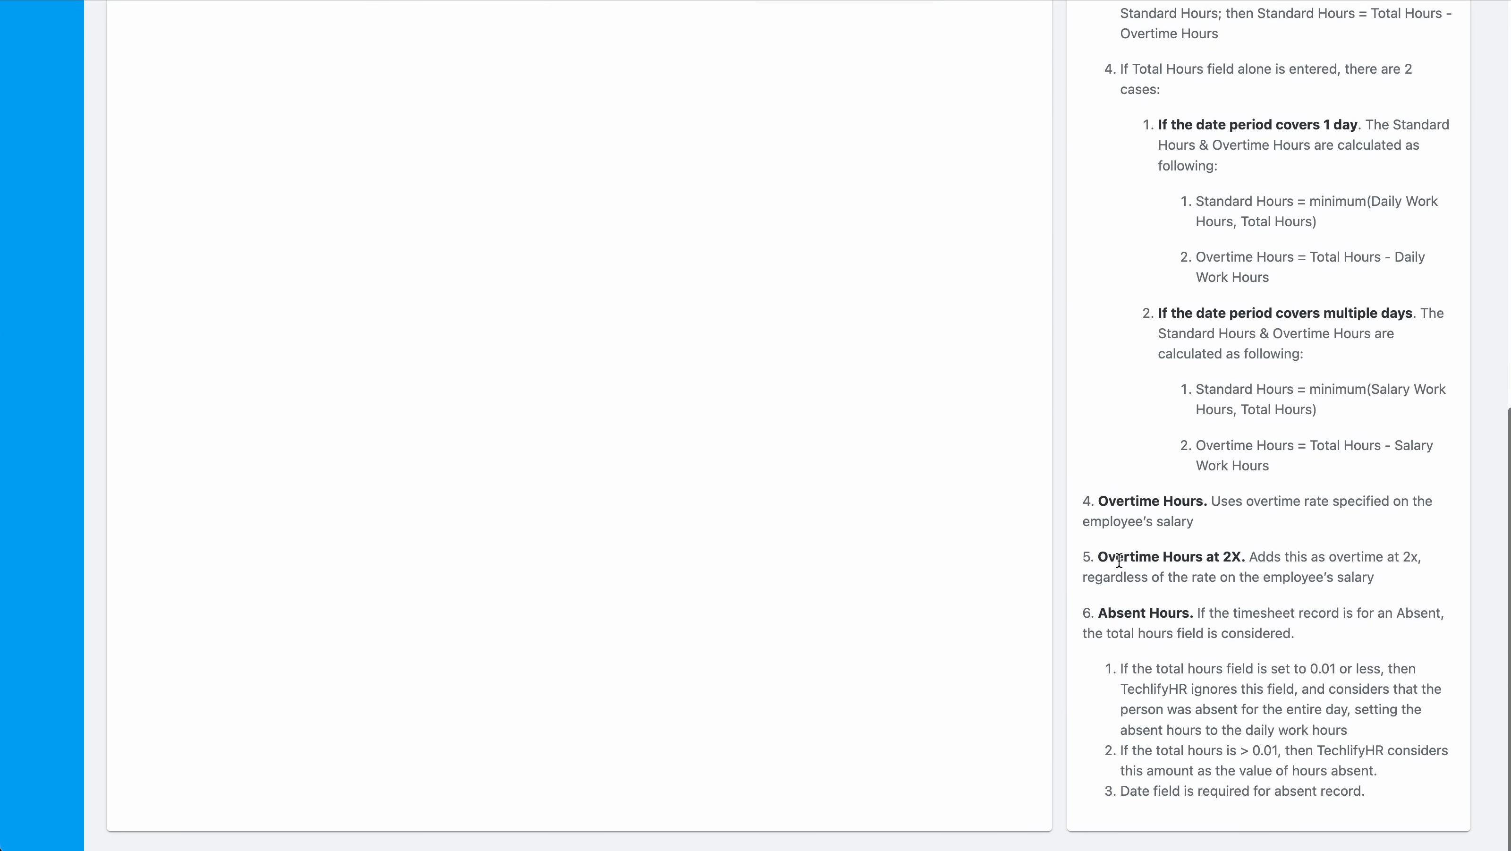
{"action": "left_click_drag", "start_coordinate": [1099, 556], "coordinate": [1334, 555]}
{"action": "scroll", "coordinate": [815, 544], "scroll_direction": "up", "scroll_amount": 1}
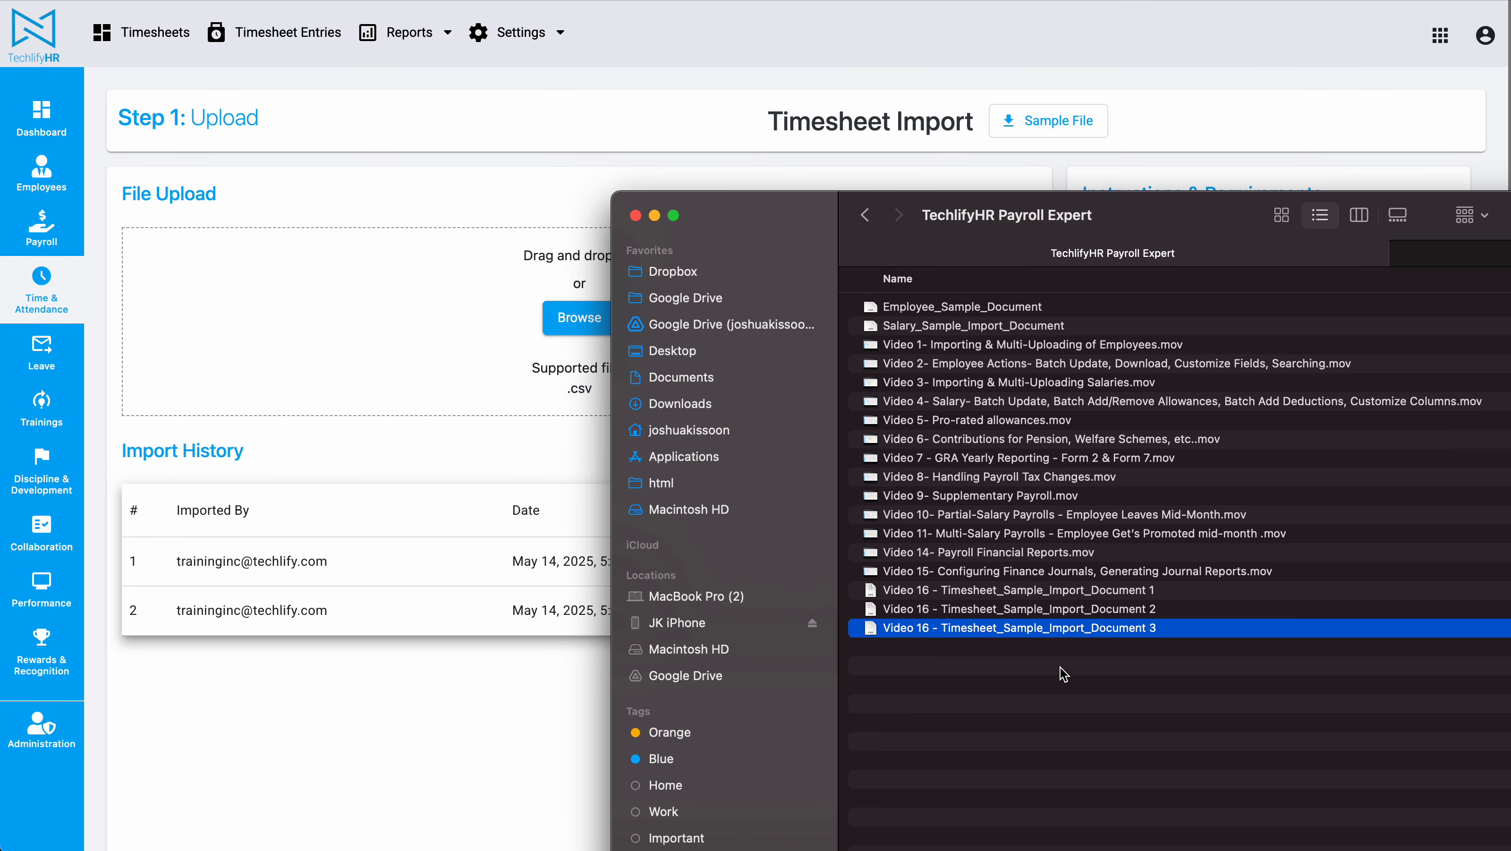
{"action": "left_click_drag", "start_coordinate": [1071, 637], "coordinate": [615, 329]}
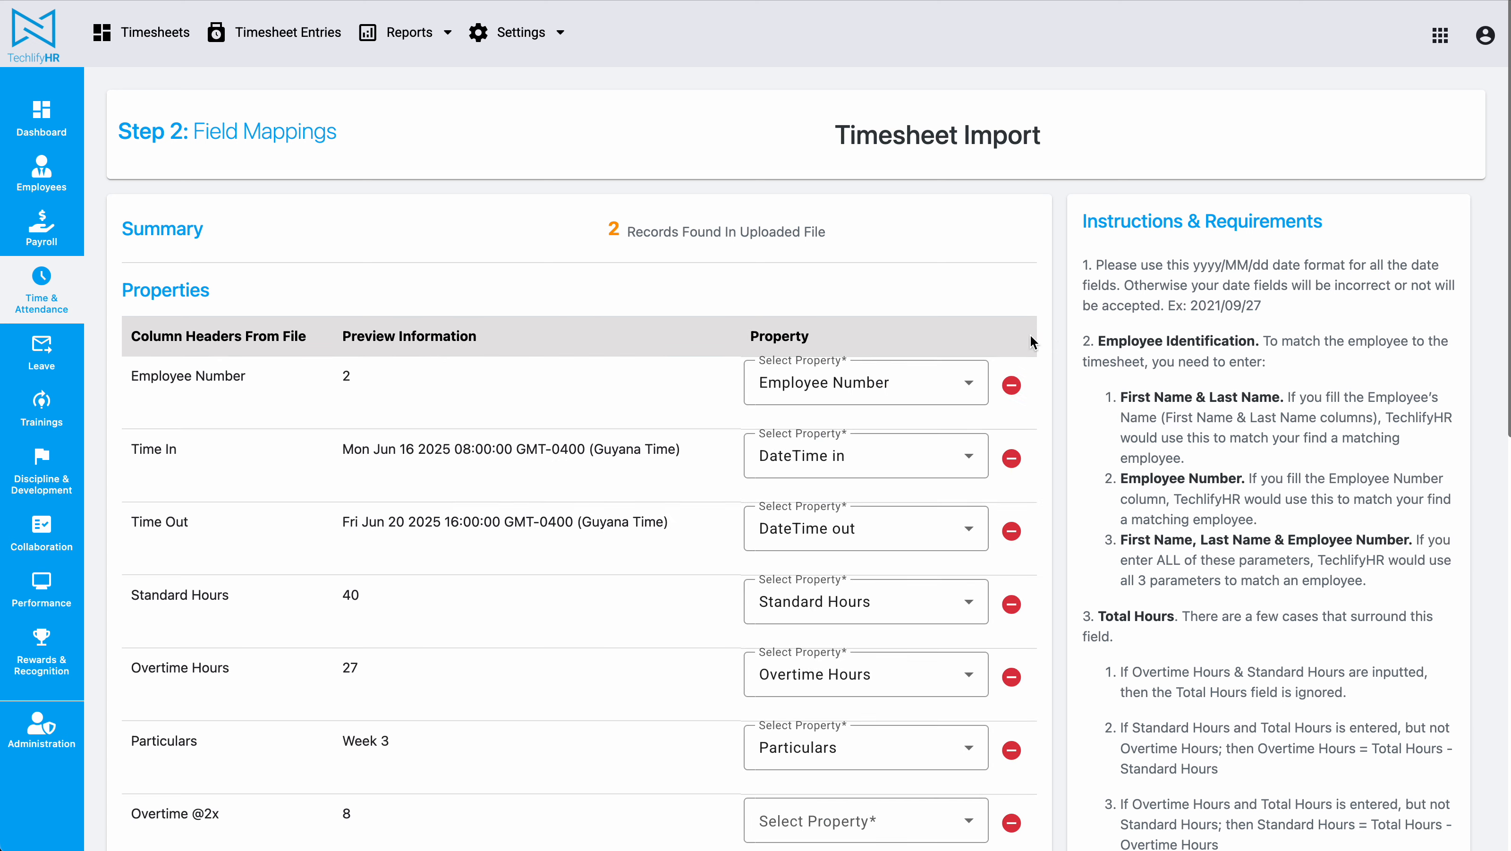
{"action": "scroll", "coordinate": [684, 418], "scroll_direction": "down", "scroll_amount": 5}
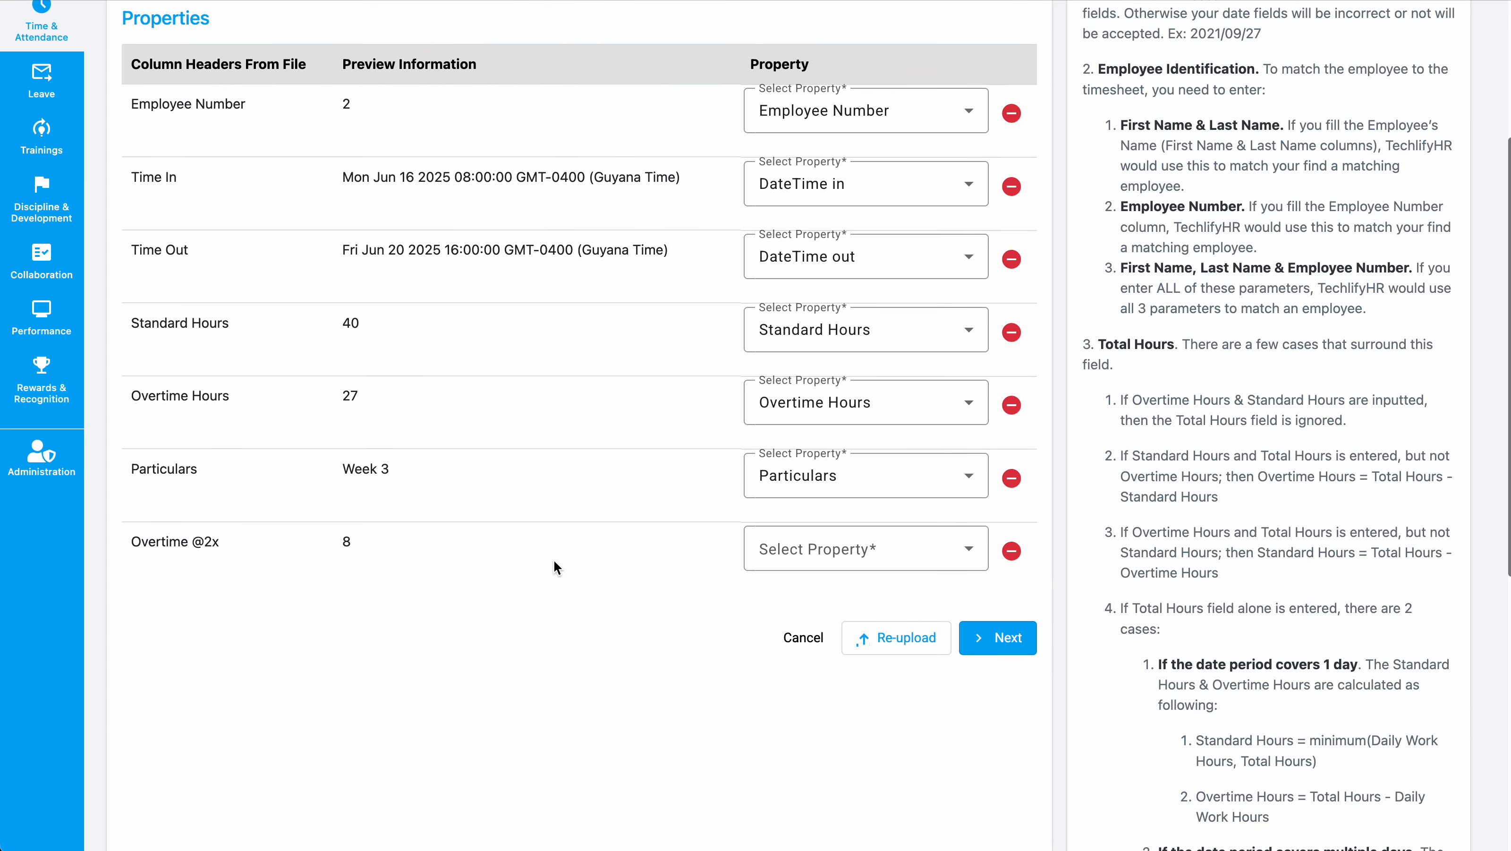
{"action": "left_click", "coordinate": [997, 637]}
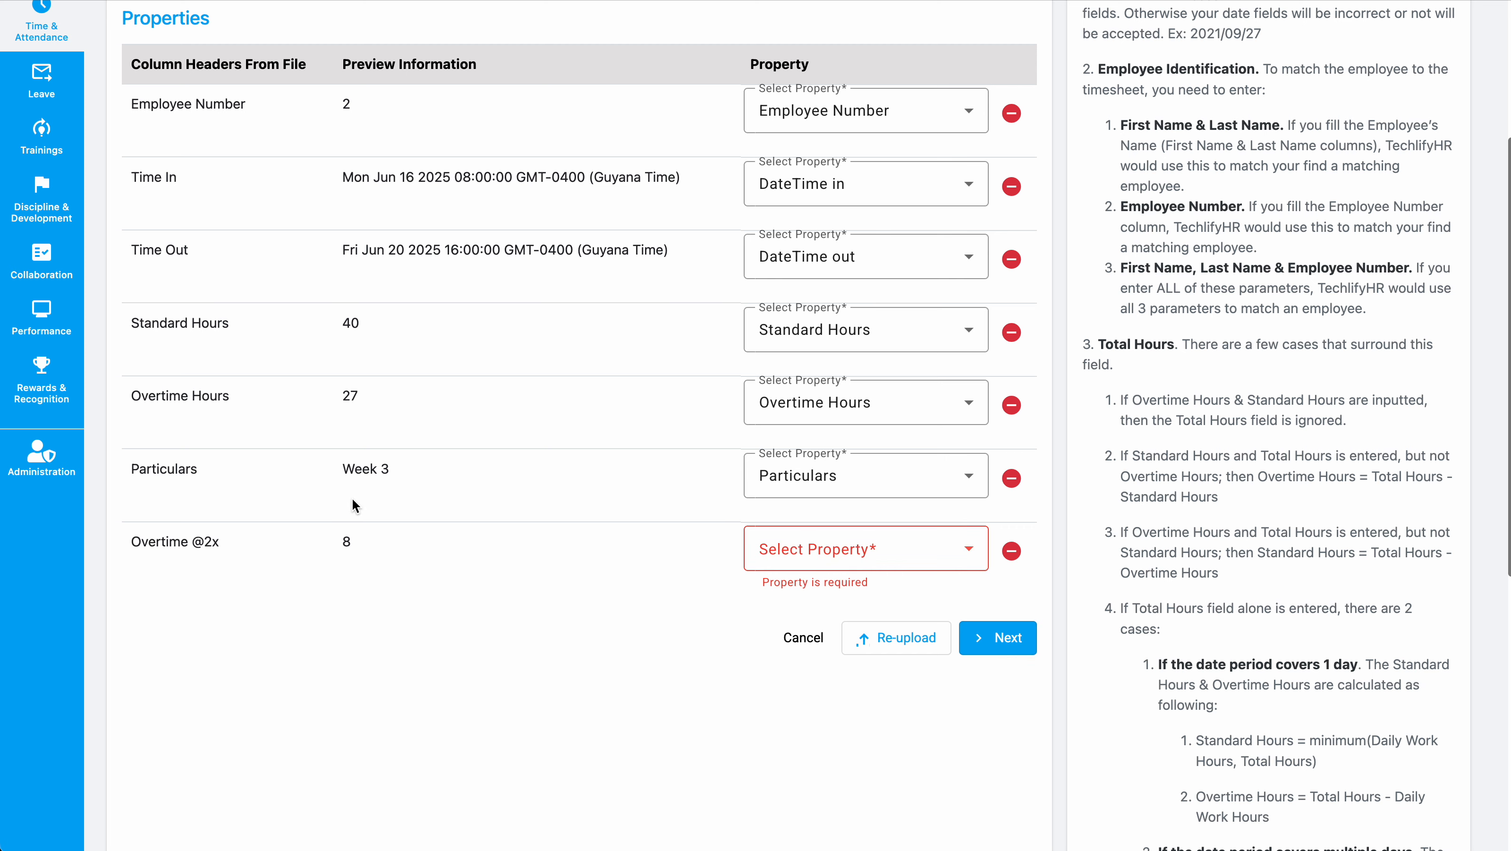
{"action": "double_click", "coordinate": [164, 541]}
{"action": "scroll", "coordinate": [509, 581], "scroll_direction": "down", "scroll_amount": 1}
{"action": "left_click", "coordinate": [840, 528]}
{"action": "scroll", "coordinate": [843, 649], "scroll_direction": "down", "scroll_amount": 7}
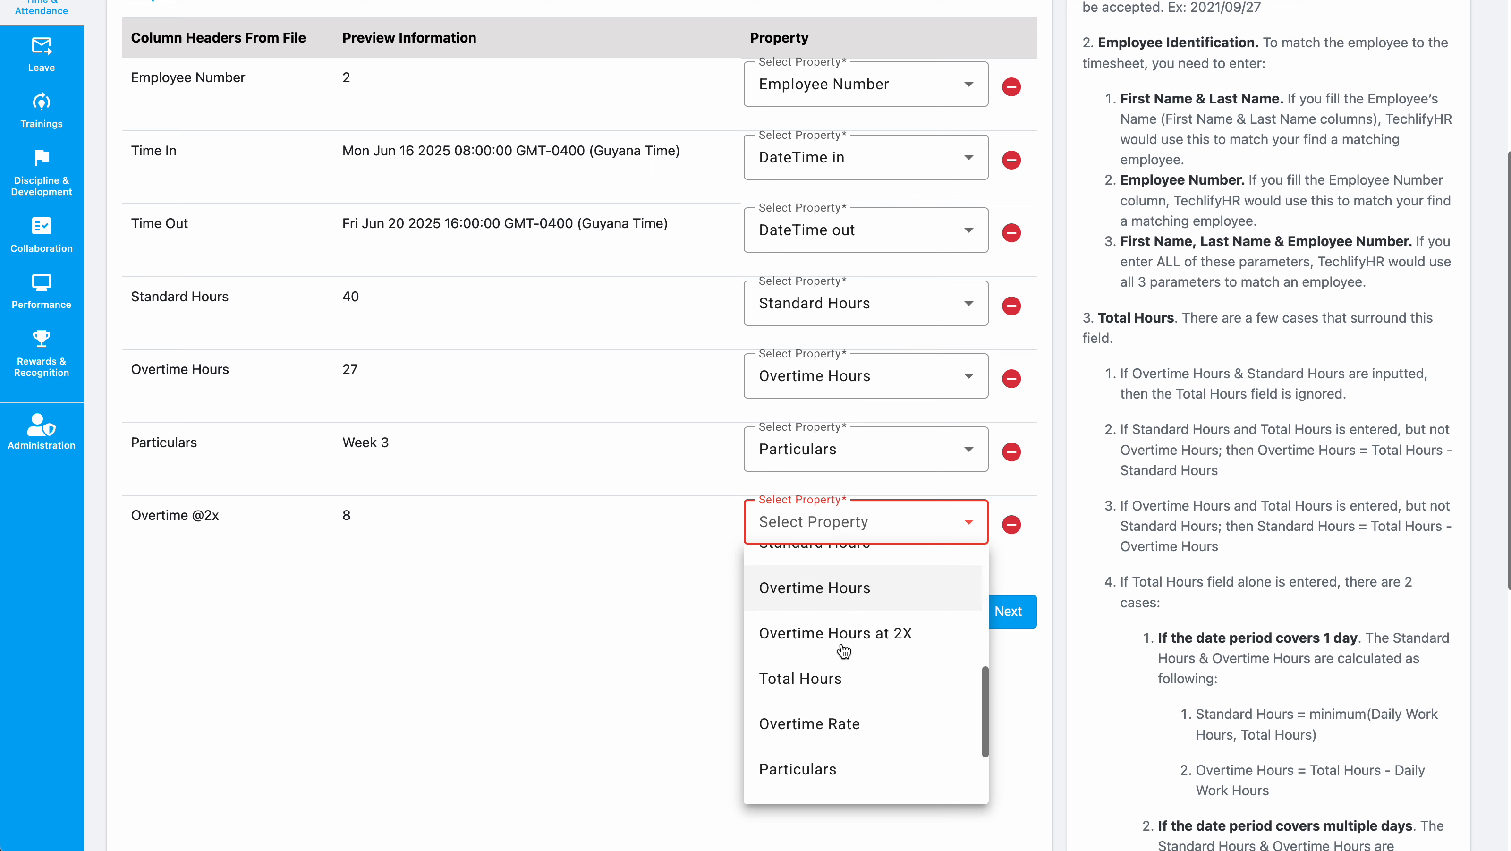
{"action": "left_click", "coordinate": [897, 589]}
{"action": "scroll", "coordinate": [628, 561], "scroll_direction": "up", "scroll_amount": 1}
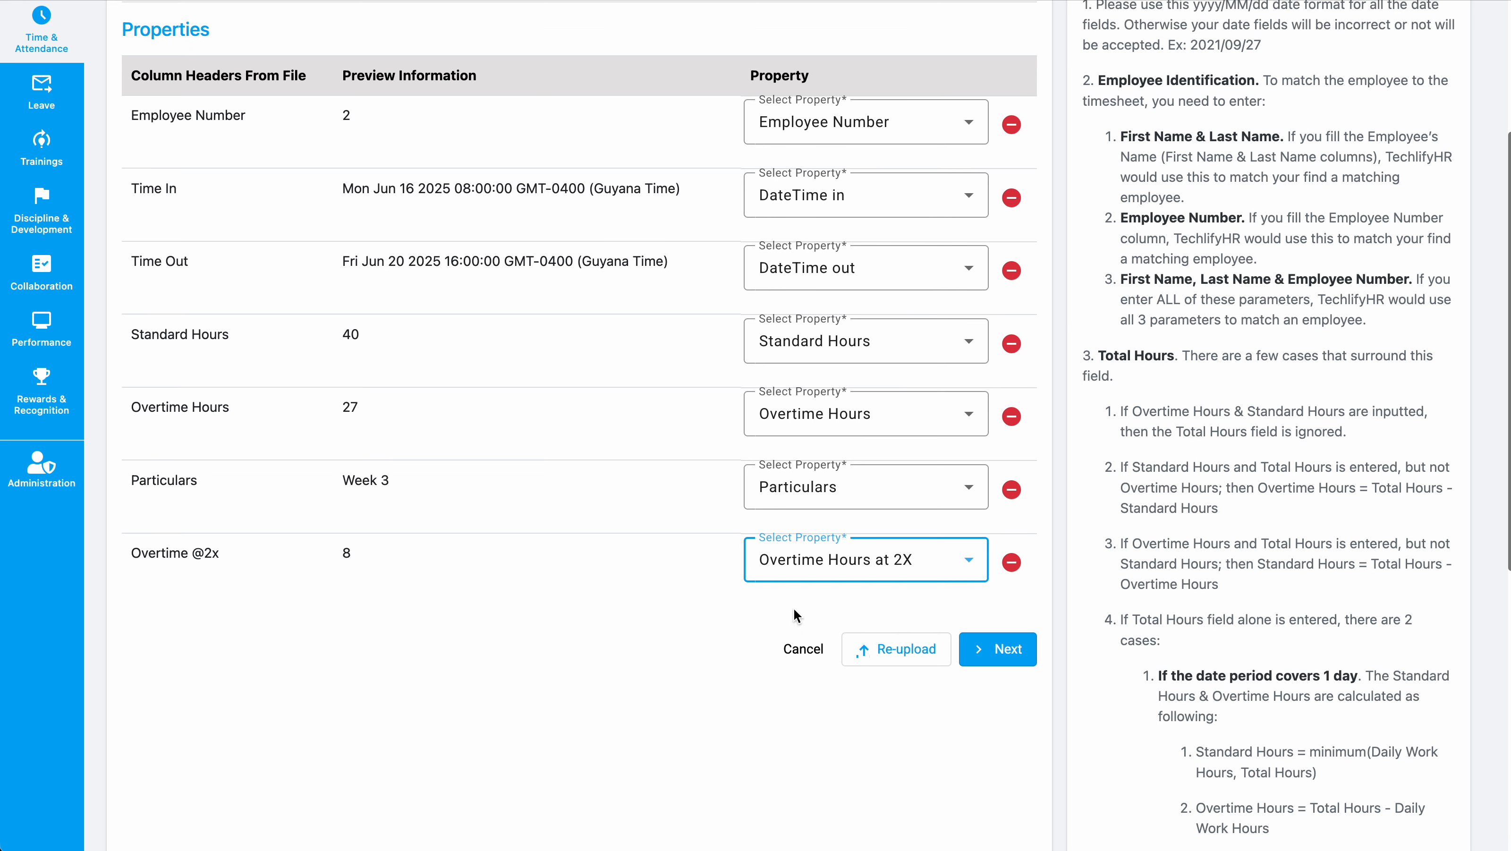
{"action": "left_click", "coordinate": [1014, 646]}
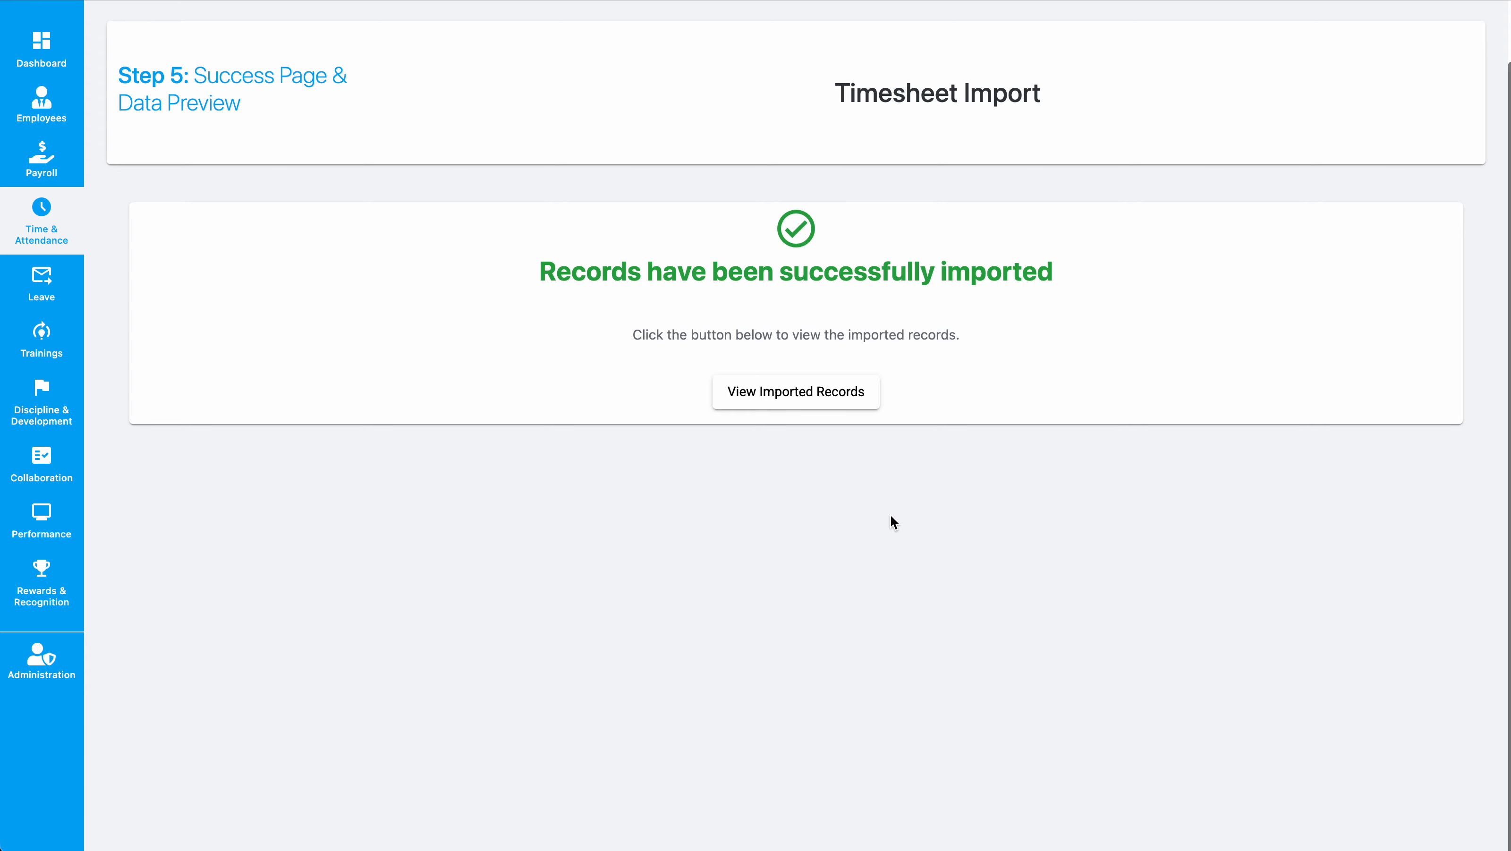
Step: Open the imported records and set the Status filter to include Rejected and Approved entries
{"action": "left_click", "coordinate": [799, 399]}
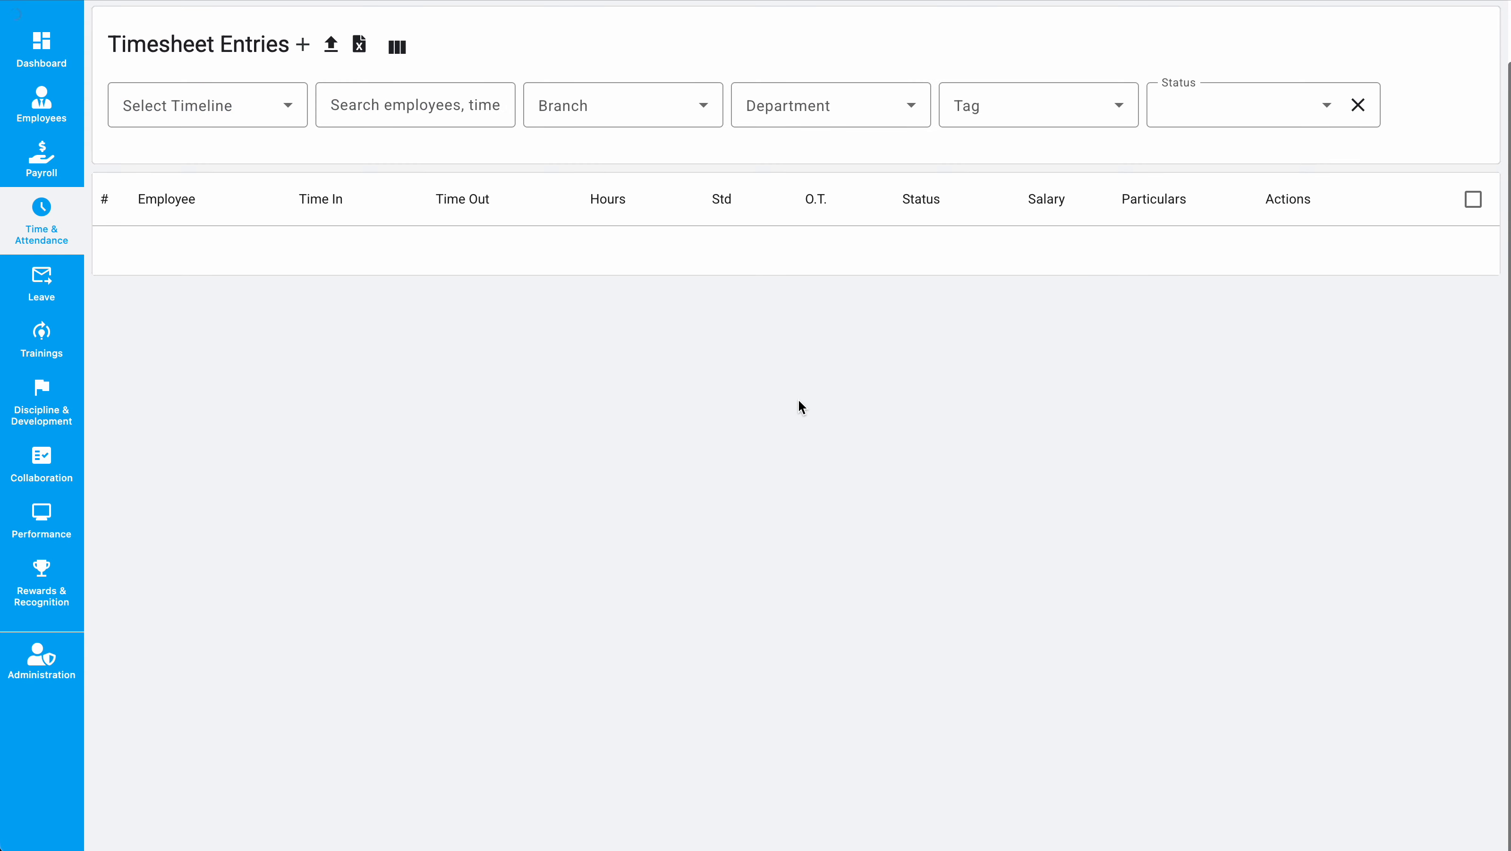
{"action": "left_click", "coordinate": [1255, 104]}
{"action": "left_click", "coordinate": [1222, 232]}
{"action": "left_click", "coordinate": [1131, 55]}
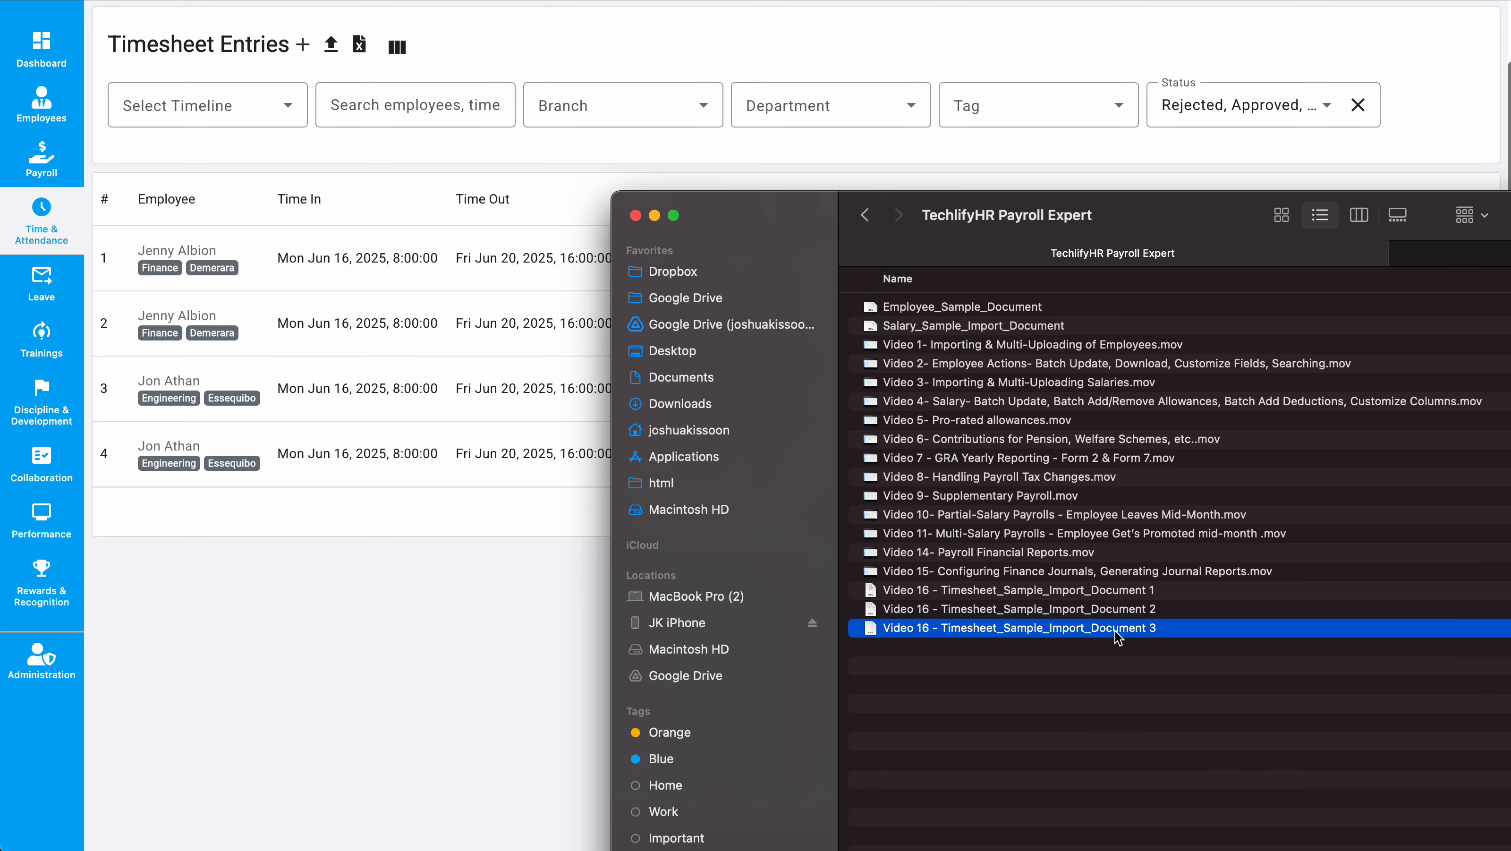
{"action": "double_click", "coordinate": [1113, 631]}
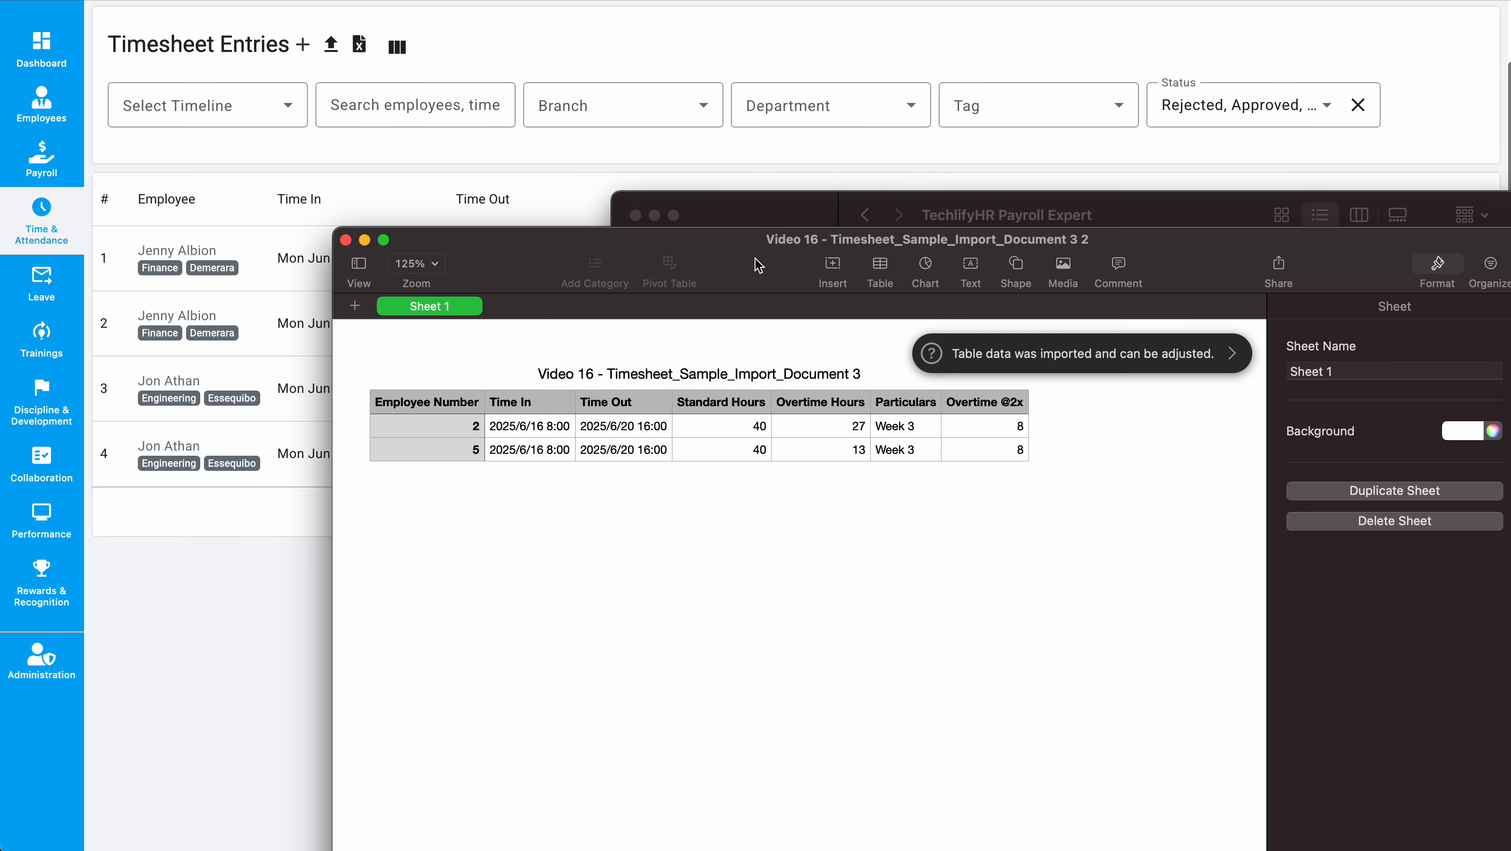
{"action": "left_click_drag", "start_coordinate": [718, 247], "coordinate": [758, 297]}
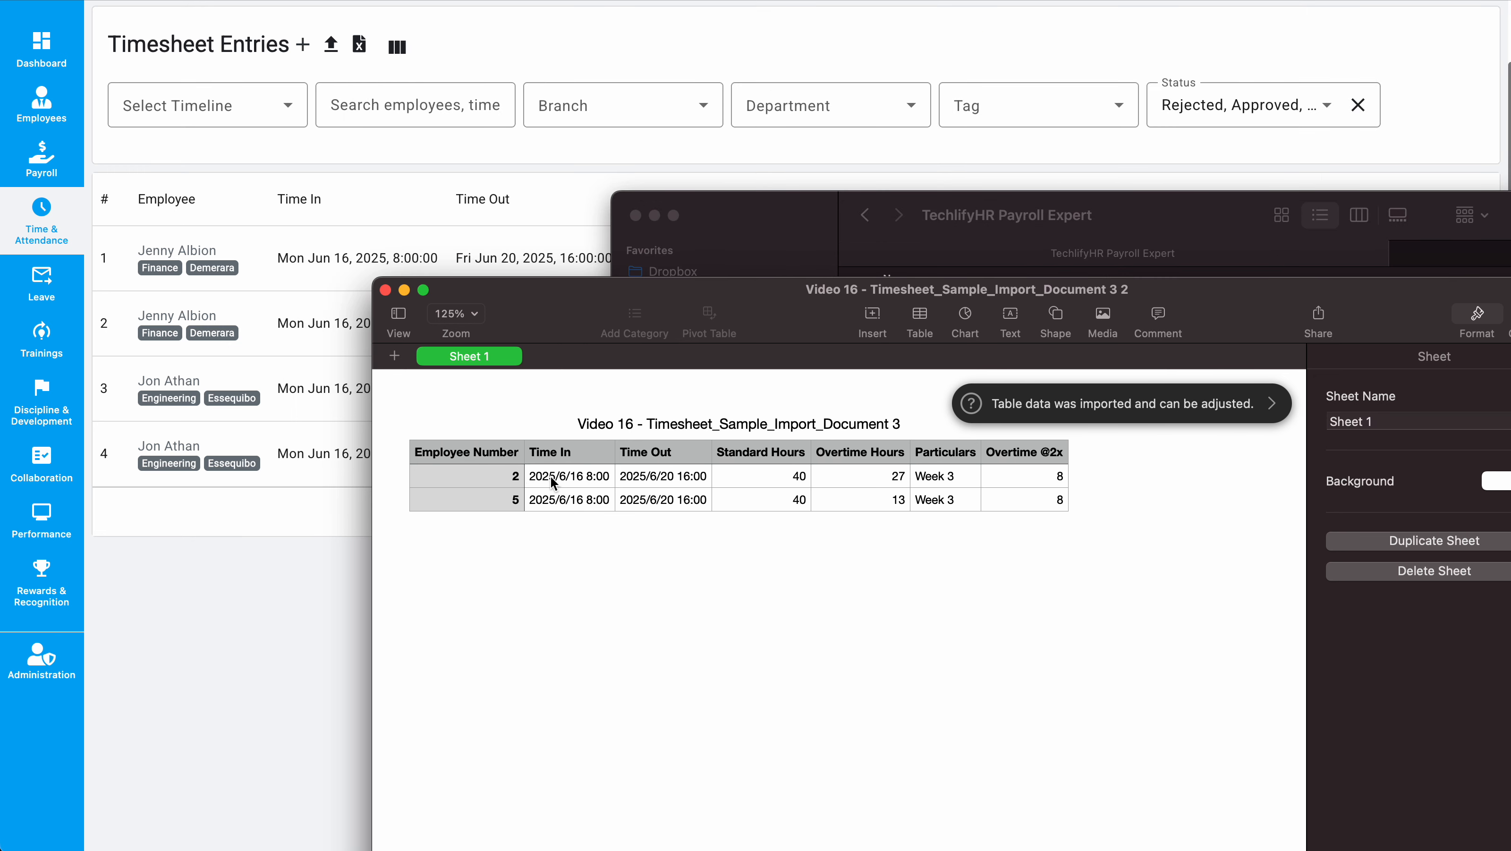
{"action": "left_click", "coordinate": [510, 482]}
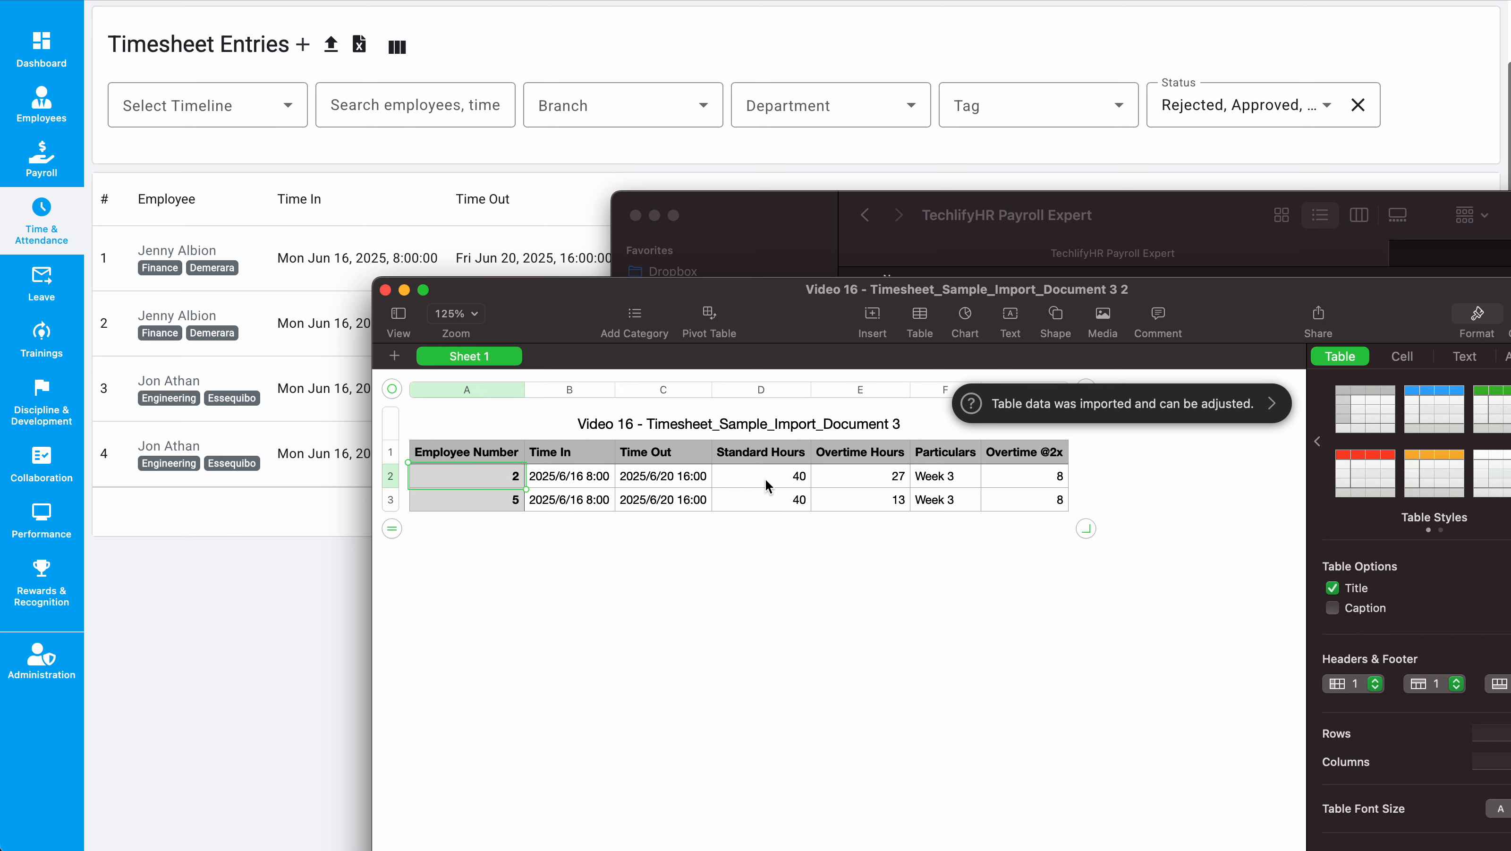
{"action": "left_click", "coordinate": [804, 483]}
{"action": "left_click_drag", "start_coordinate": [804, 483], "coordinate": [859, 486]}
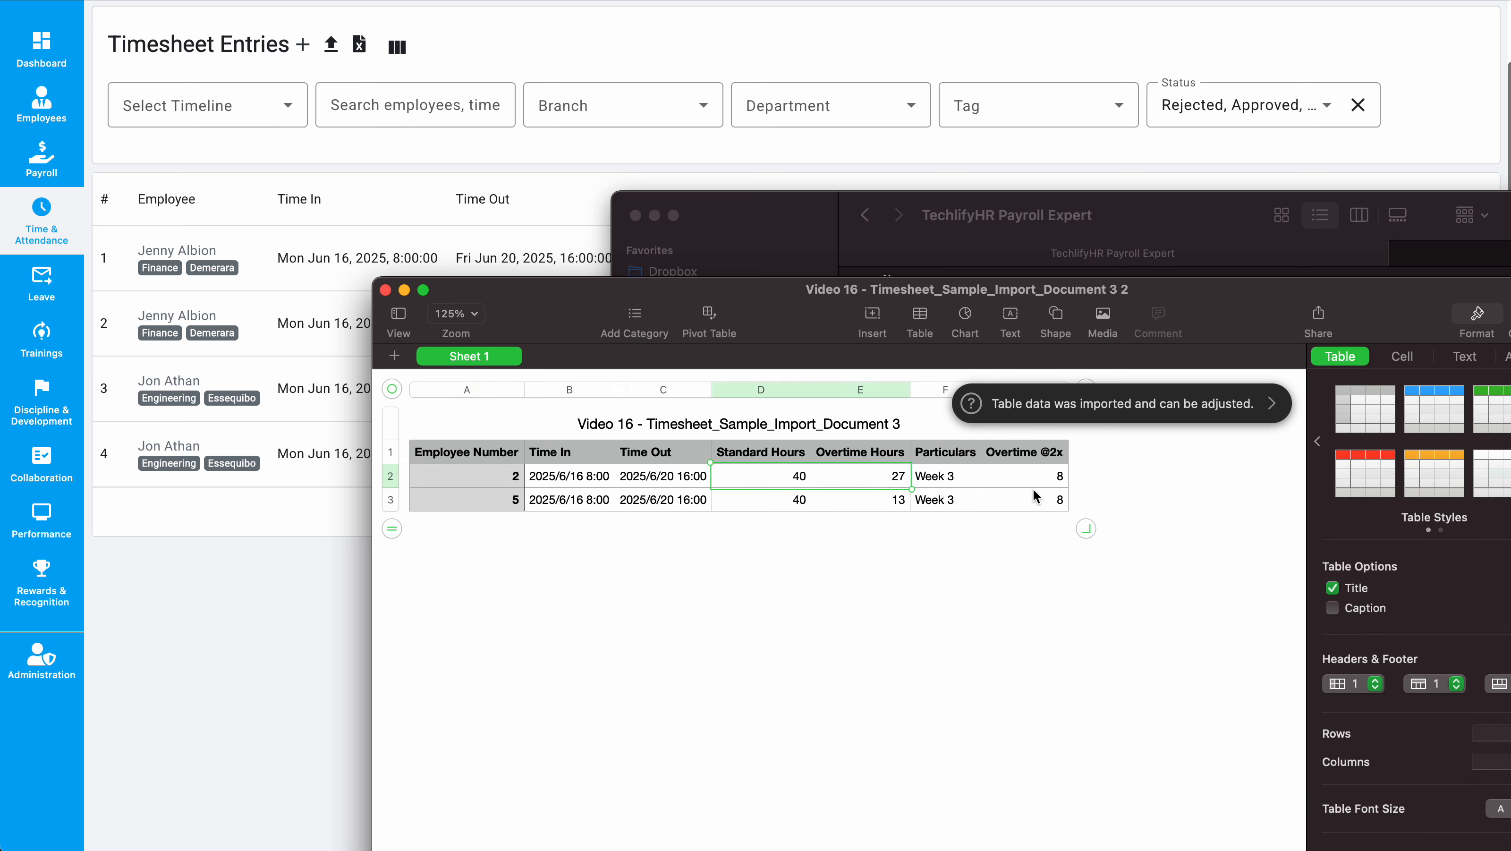
{"action": "left_click", "coordinate": [508, 139]}
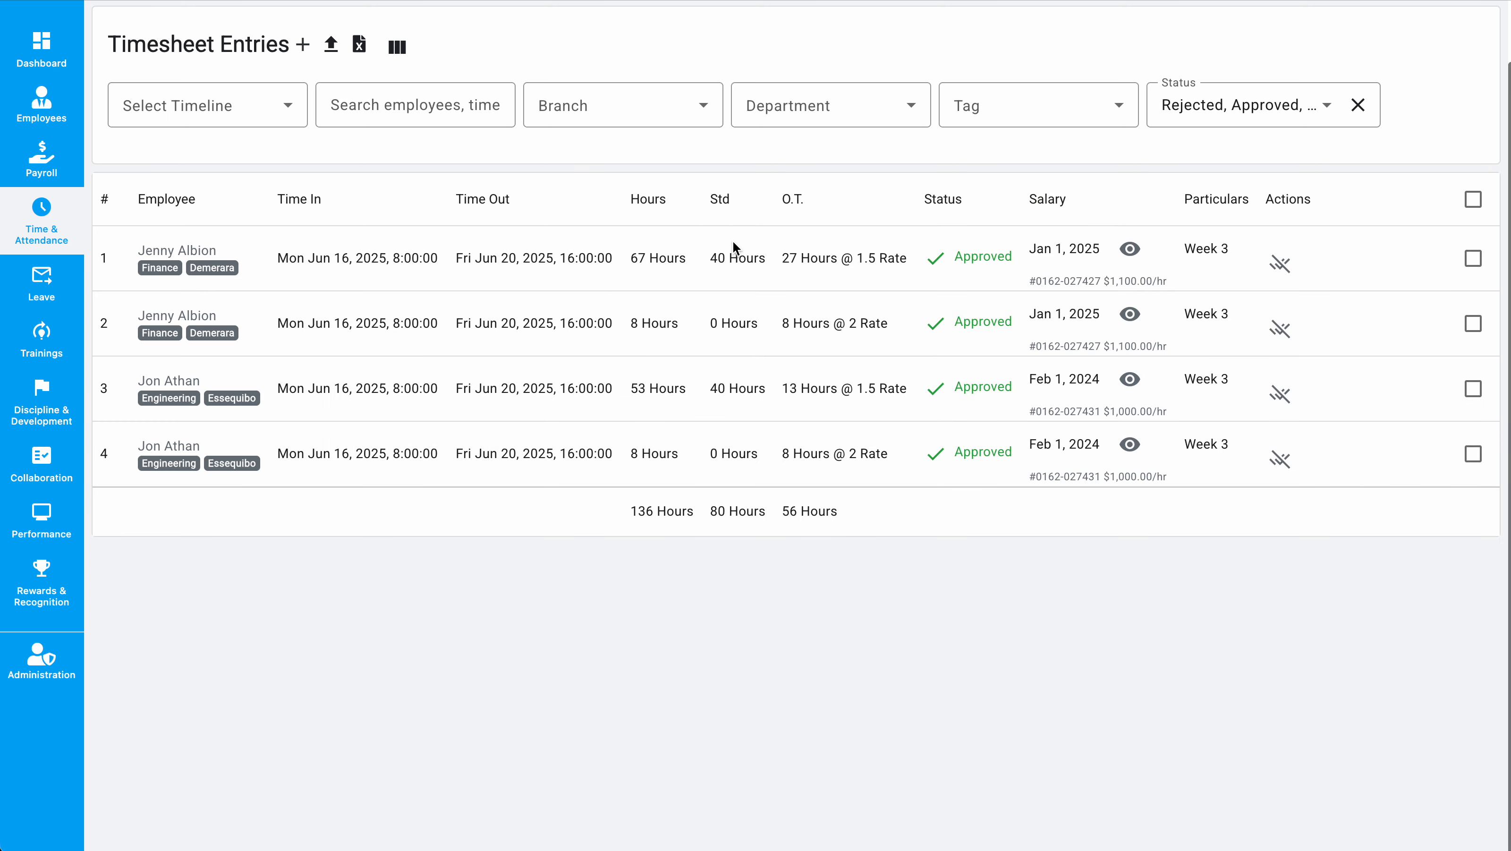
Step: Examine the O.T. hours and rates of each imported timesheet entry
{"action": "left_click_drag", "start_coordinate": [714, 257], "coordinate": [891, 256]}
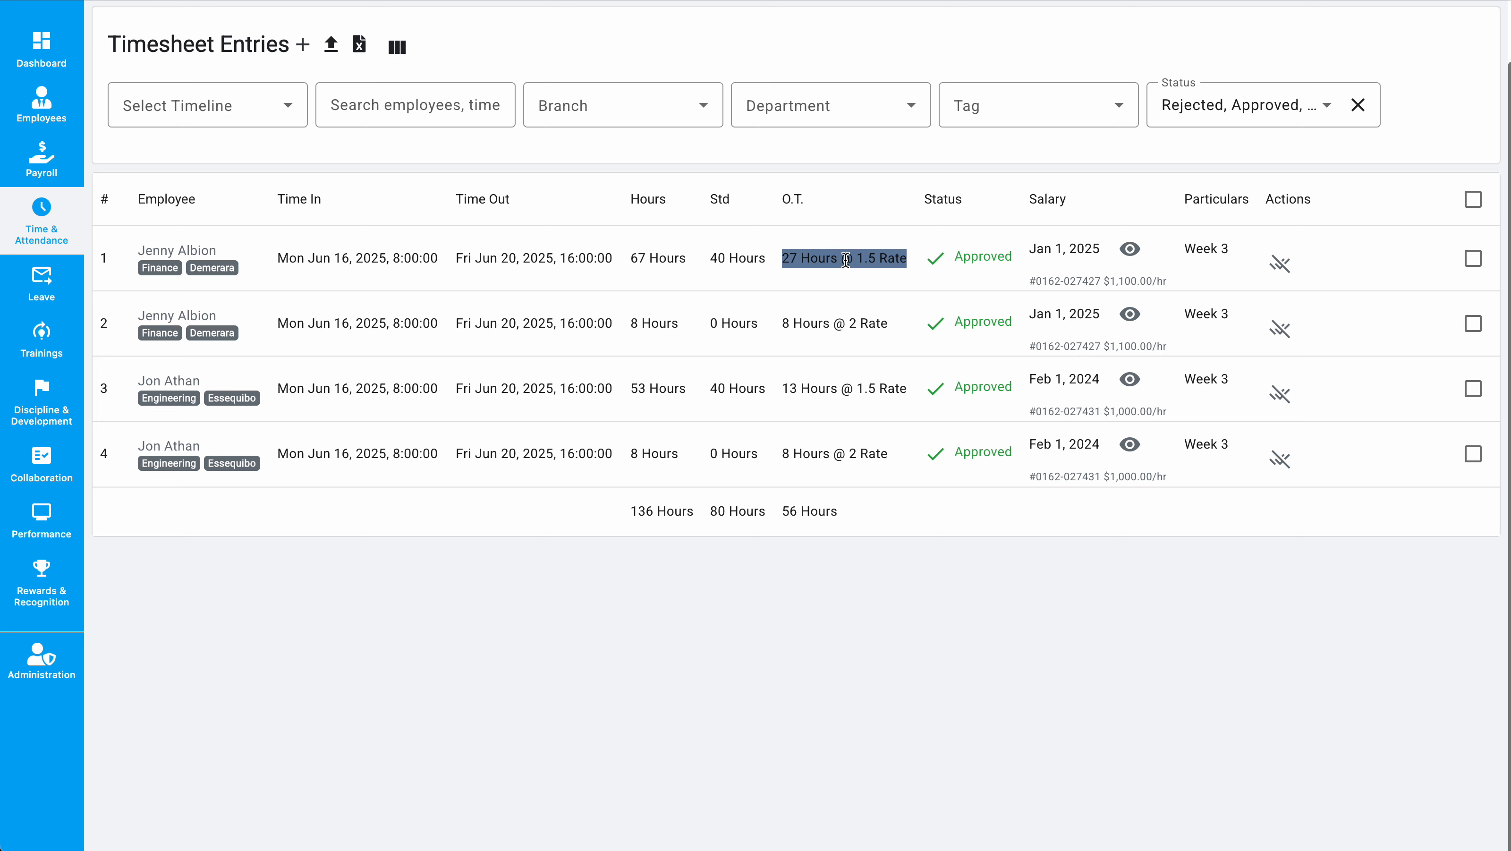
{"action": "left_click_drag", "start_coordinate": [783, 323], "coordinate": [870, 325]}
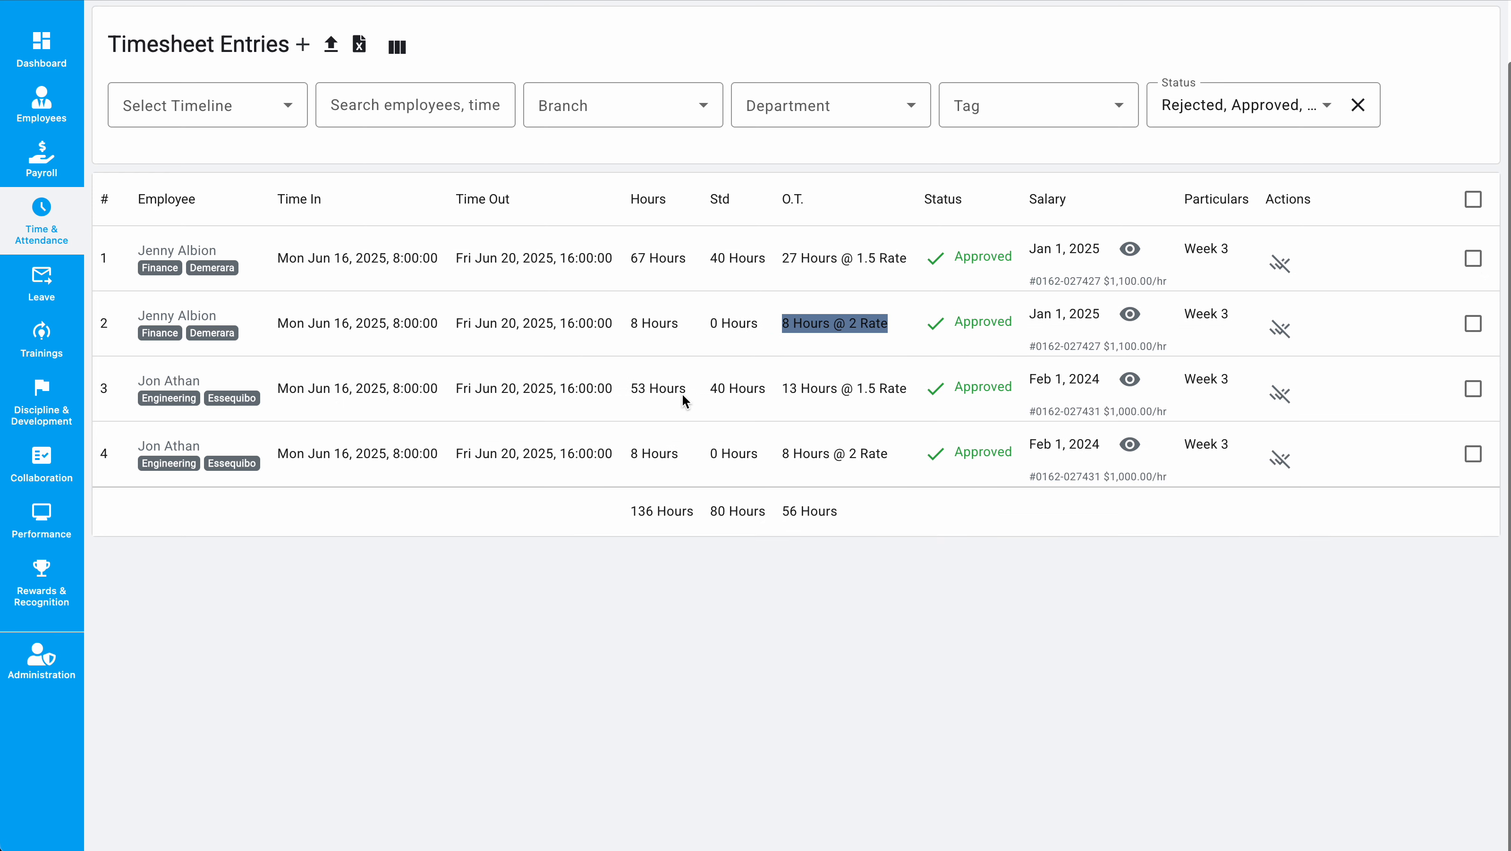
{"action": "left_click_drag", "start_coordinate": [717, 391], "coordinate": [869, 391]}
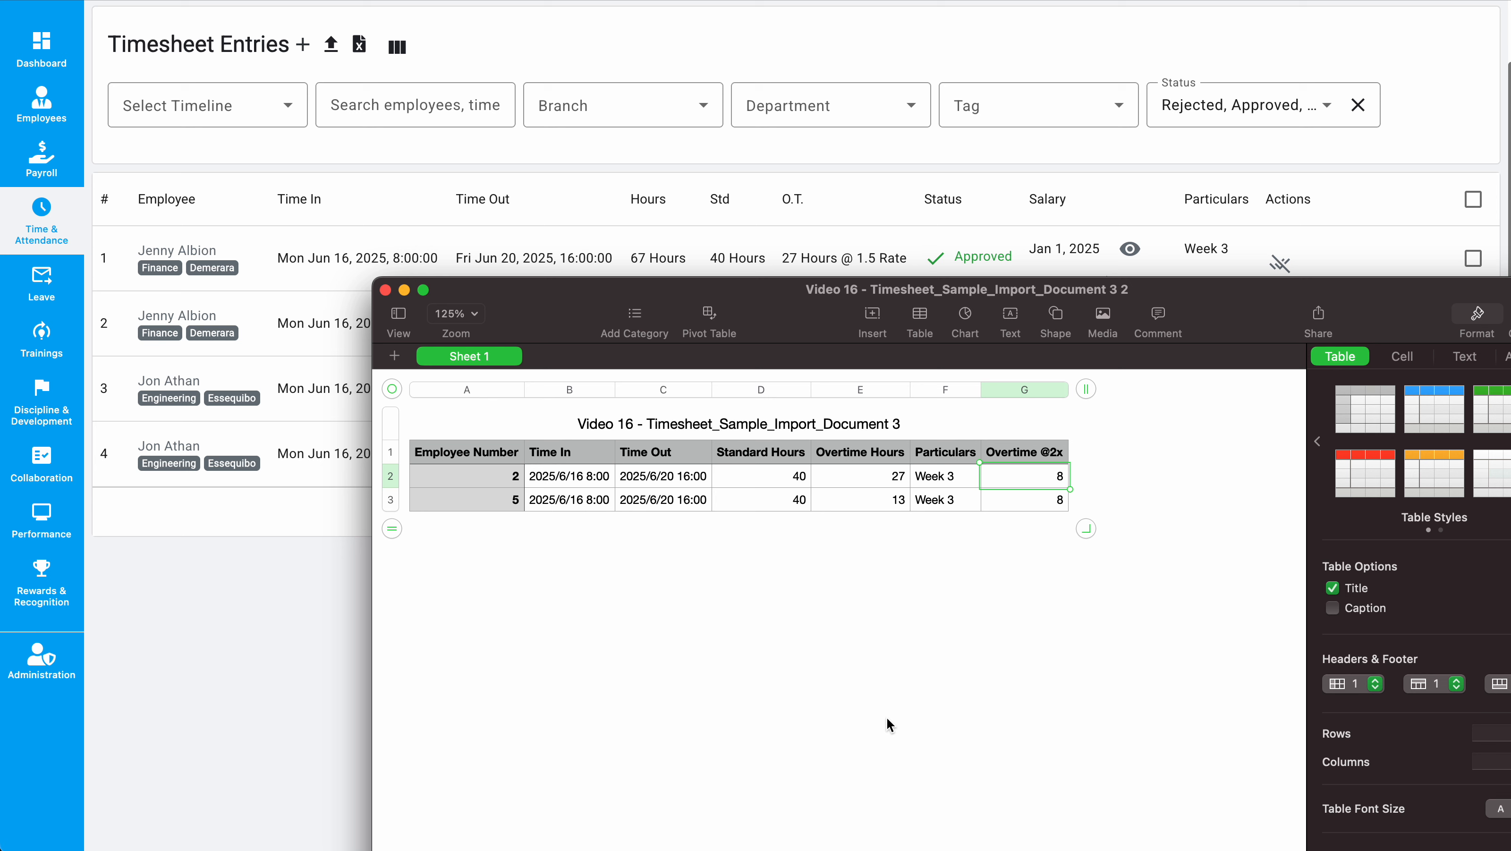
Step: Return to the timesheet import and upload Timesheet_Sample_Import_Document 3 again
{"action": "left_click", "coordinate": [259, 625]}
{"action": "scroll", "coordinate": [465, 608], "scroll_direction": "up", "scroll_amount": 2}
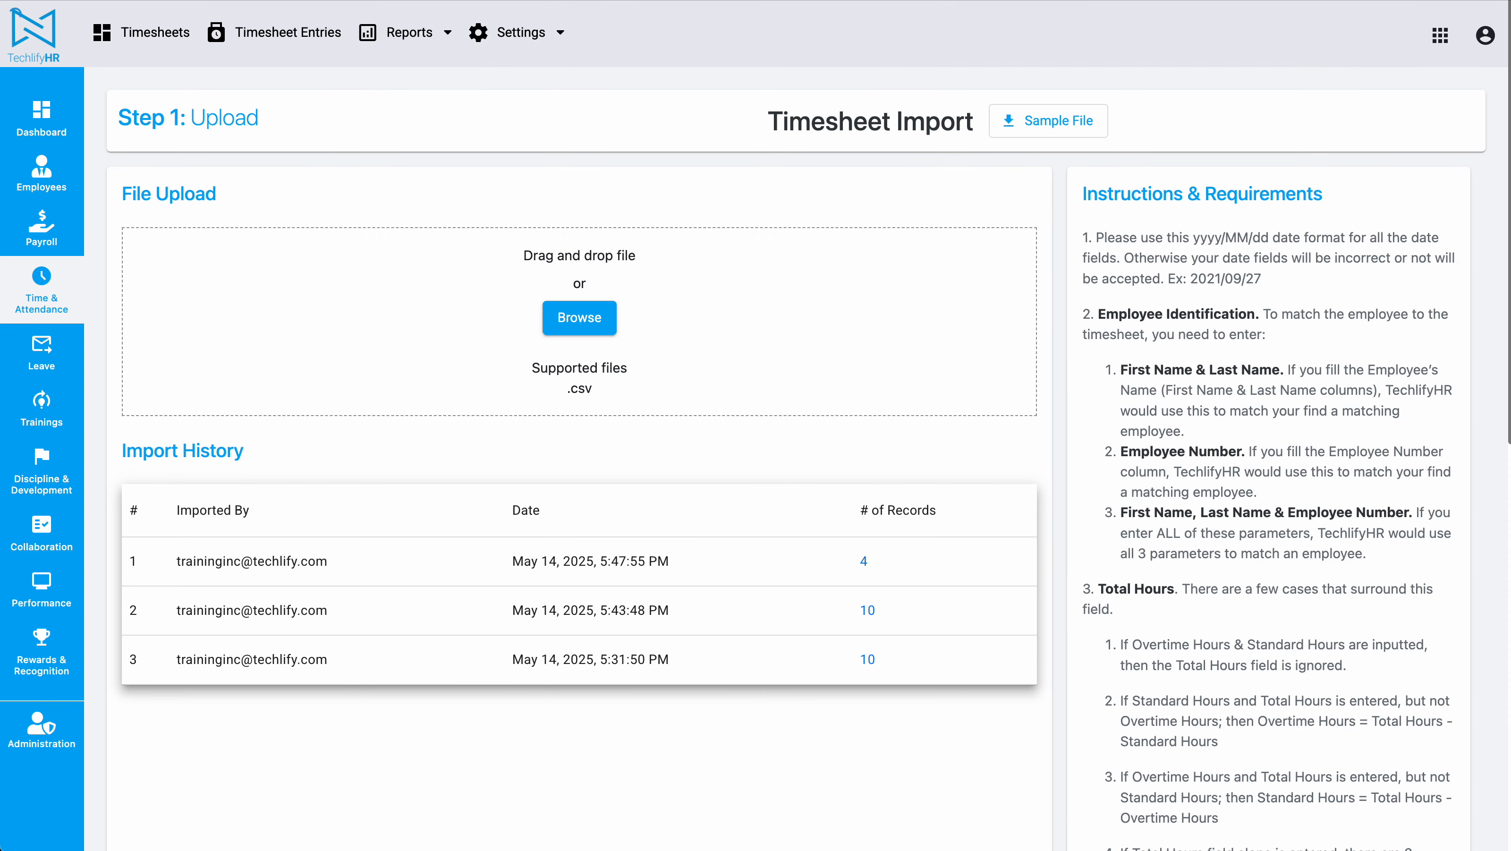
{"action": "key", "text": "super+Tab"}
{"action": "left_click_drag", "start_coordinate": [1137, 626], "coordinate": [482, 288]}
{"action": "scroll", "coordinate": [715, 183], "scroll_direction": "down", "scroll_amount": 8}
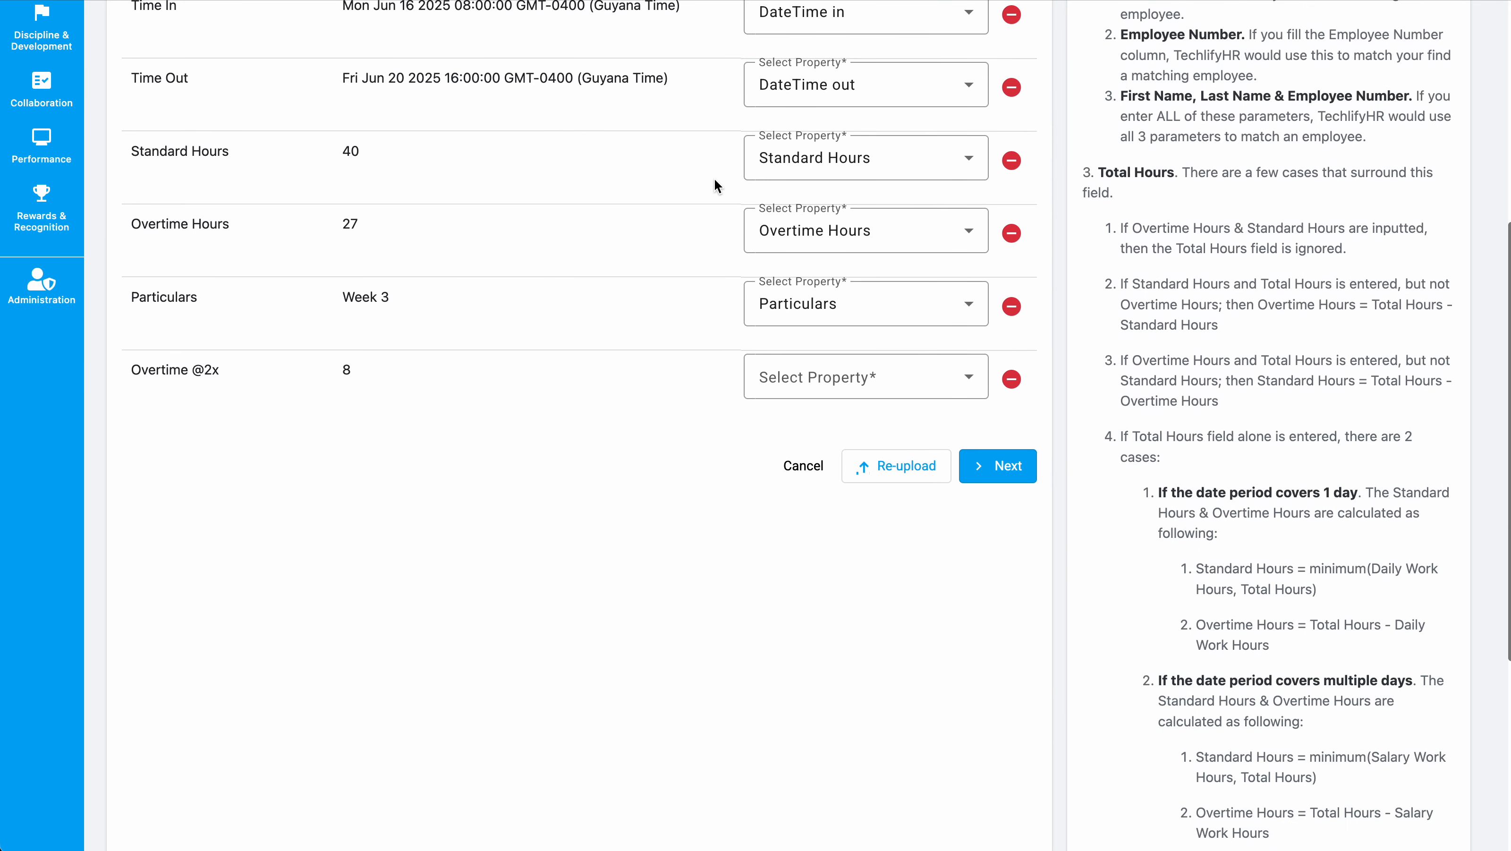
{"action": "left_click", "coordinate": [869, 365]}
{"action": "scroll", "coordinate": [890, 435], "scroll_direction": "down", "scroll_amount": 3}
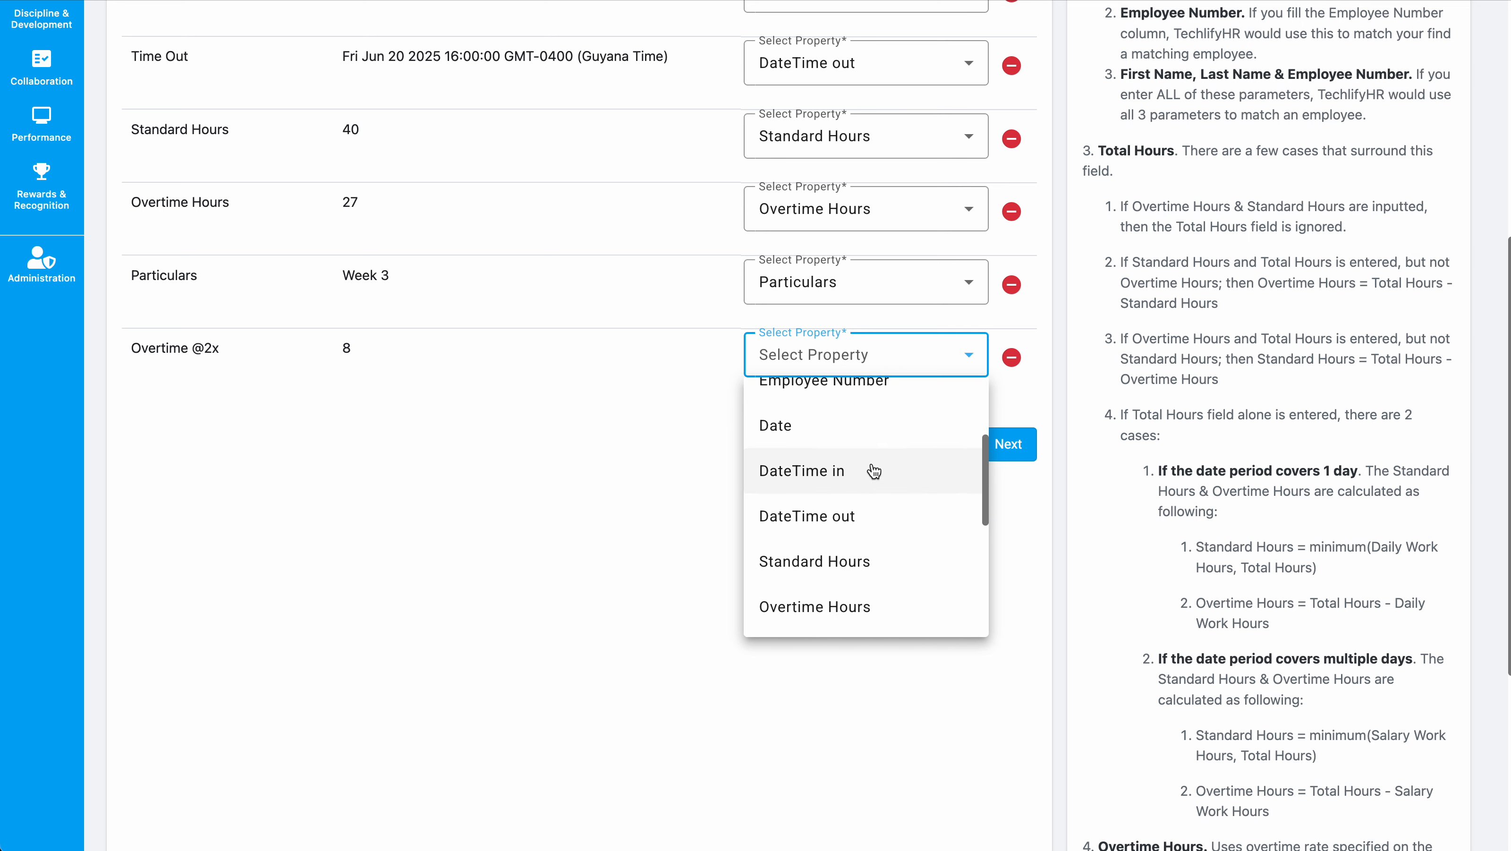
{"action": "scroll", "coordinate": [863, 537], "scroll_direction": "down", "scroll_amount": 3}
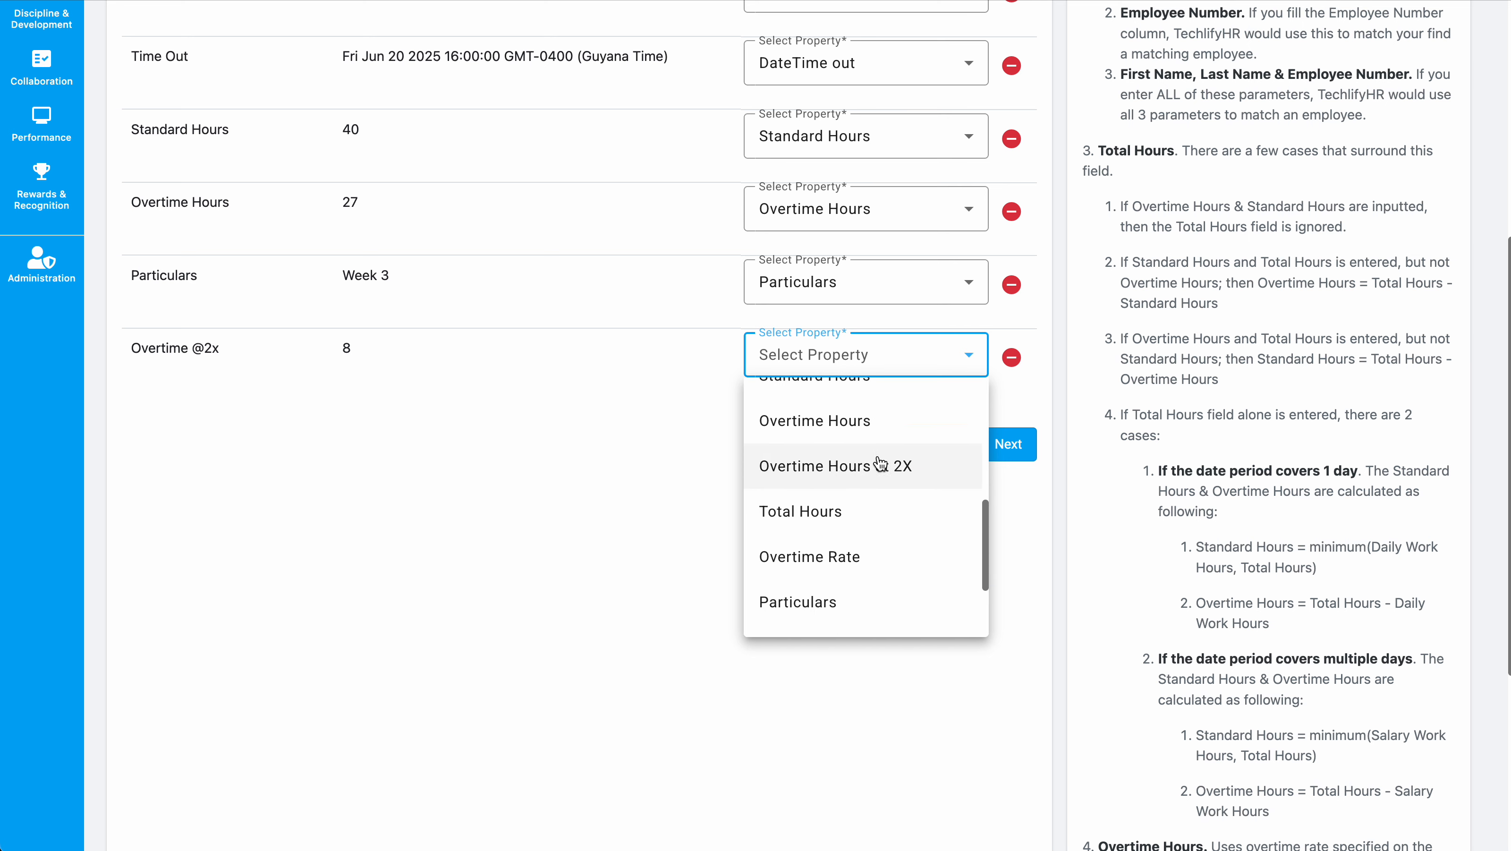
{"action": "scroll", "coordinate": [876, 477], "scroll_direction": "down", "scroll_amount": 2}
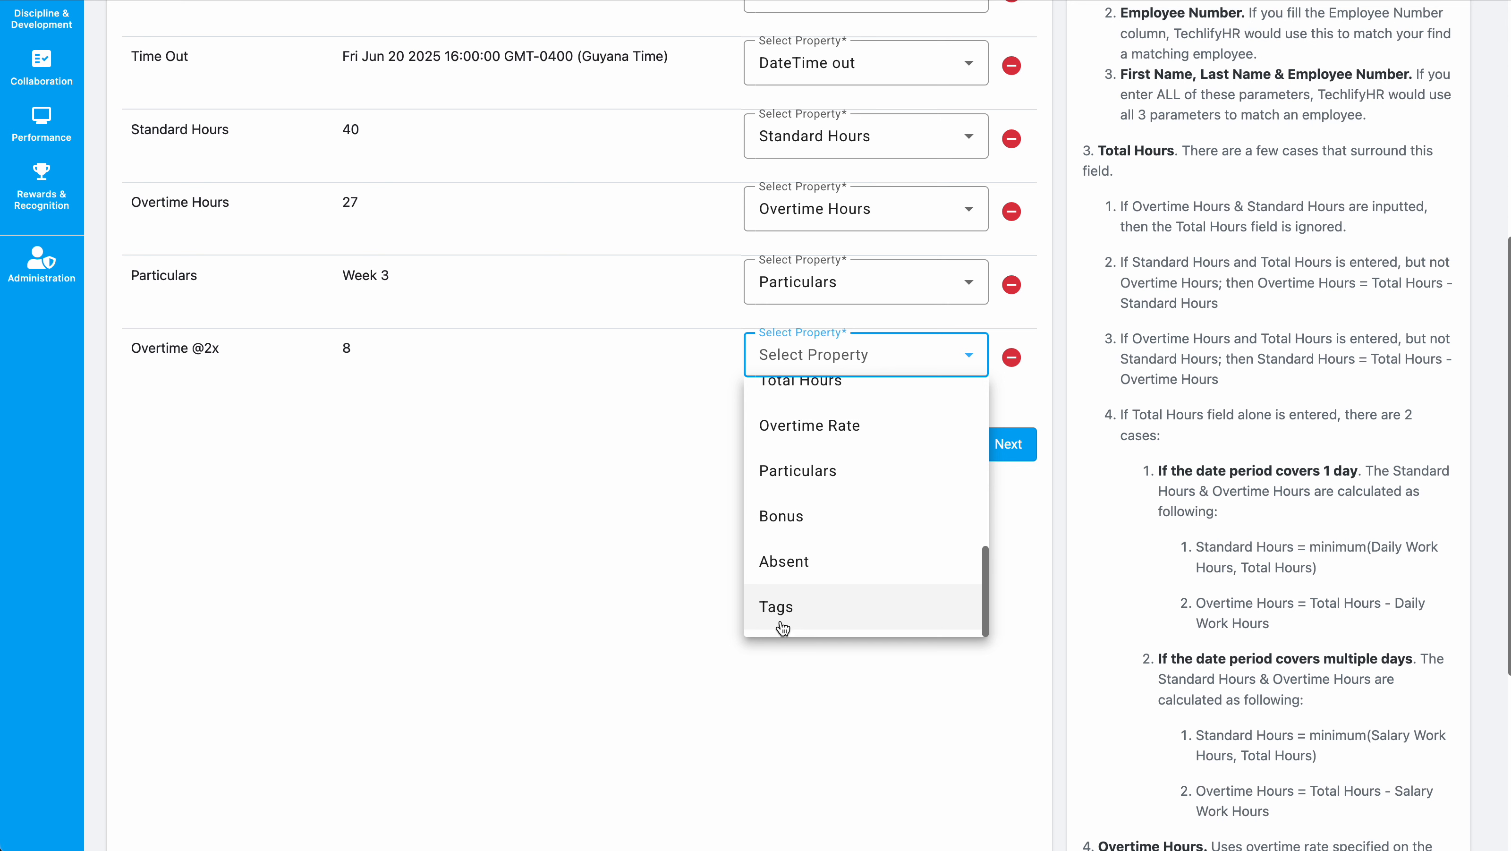
{"action": "left_click", "coordinate": [476, 531]}
{"action": "scroll", "coordinate": [475, 532], "scroll_direction": "down", "scroll_amount": 2}
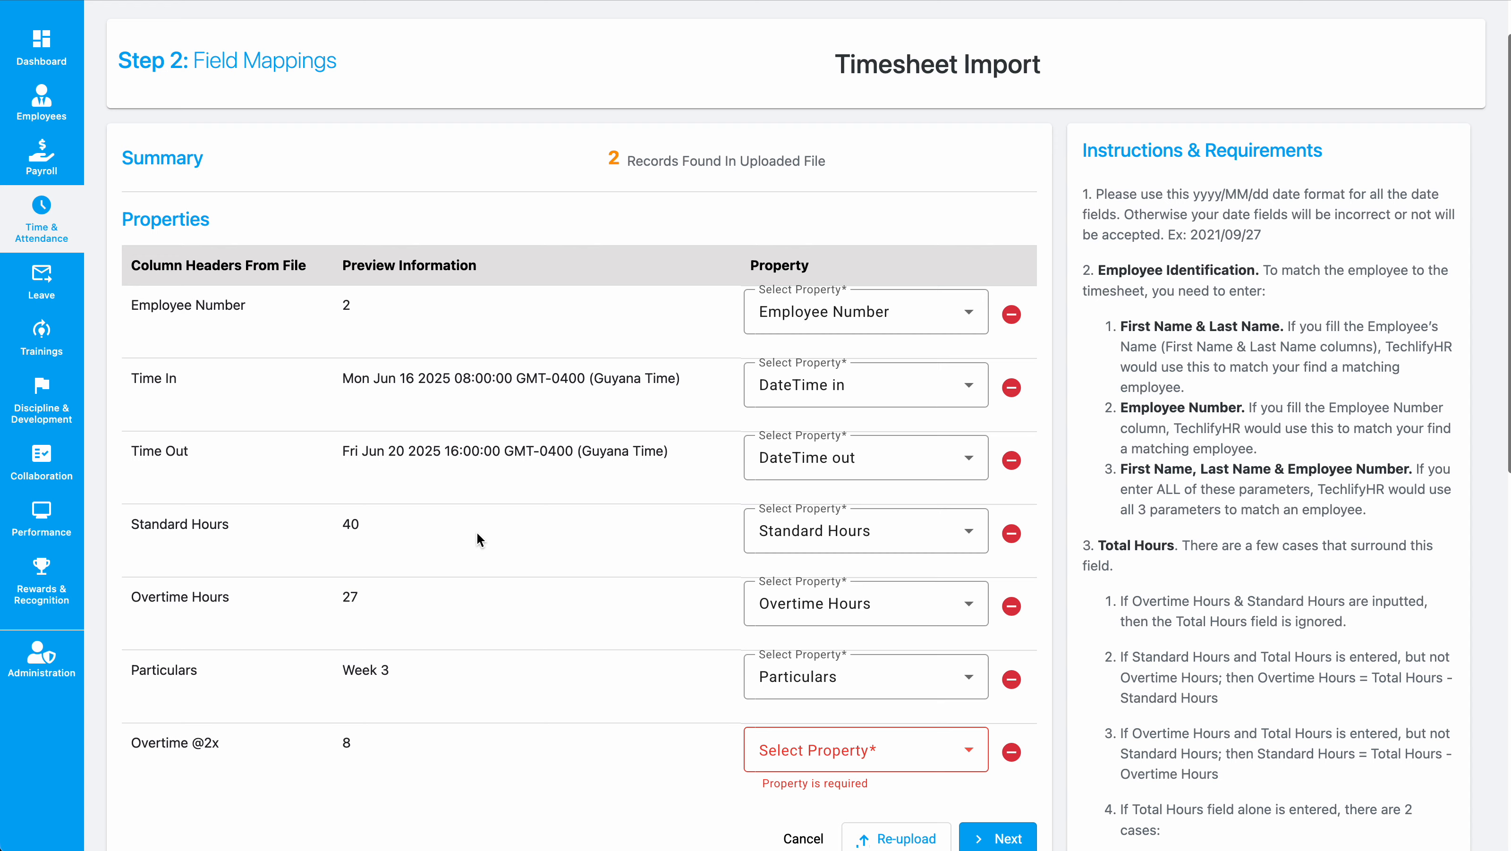
{"action": "scroll", "coordinate": [475, 532], "scroll_direction": "up", "scroll_amount": 2}
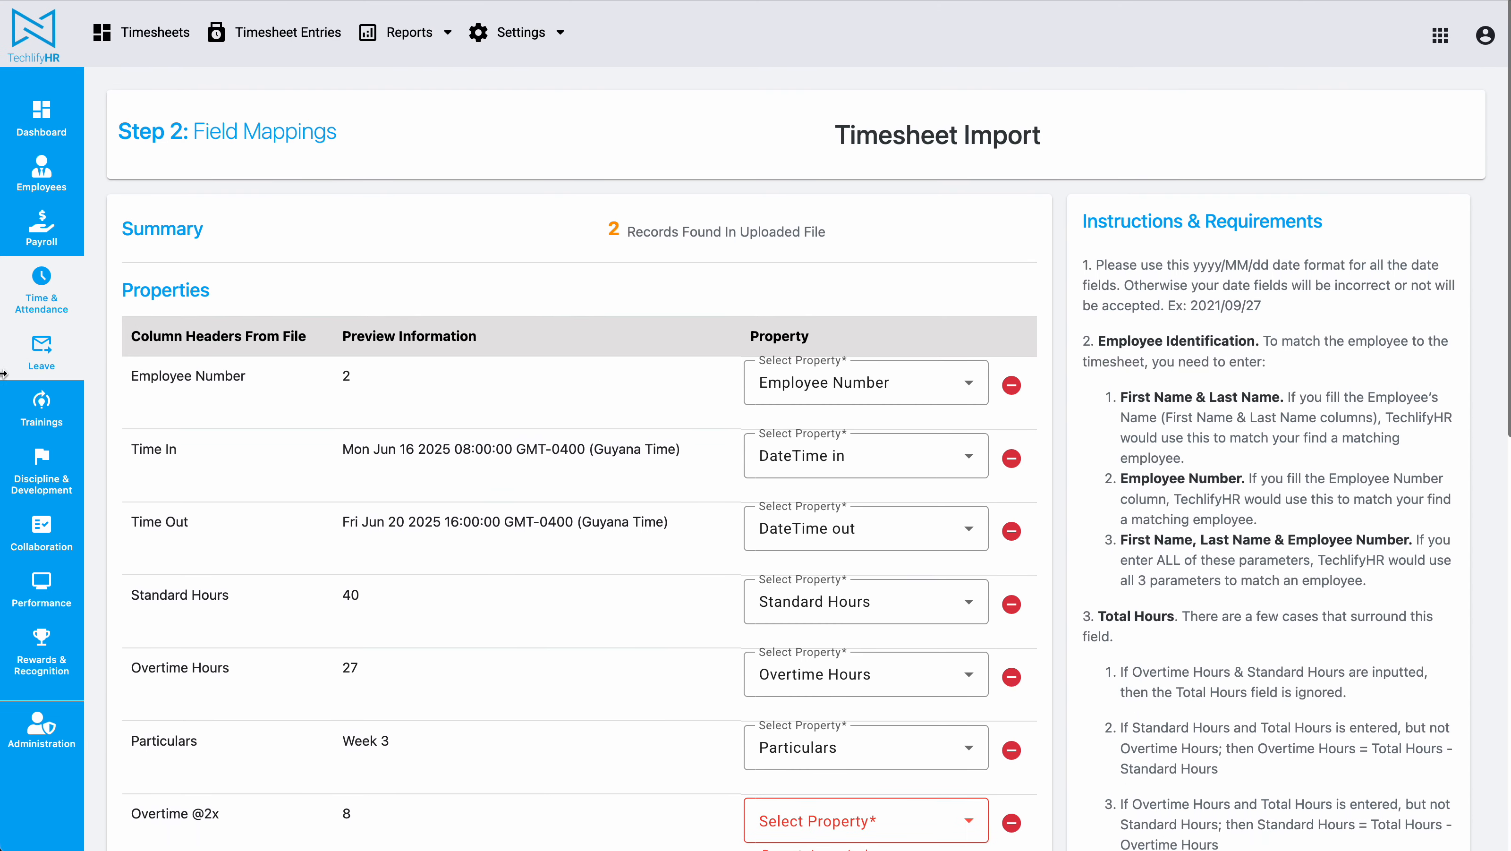
{"action": "left_click", "coordinate": [23, 304]}
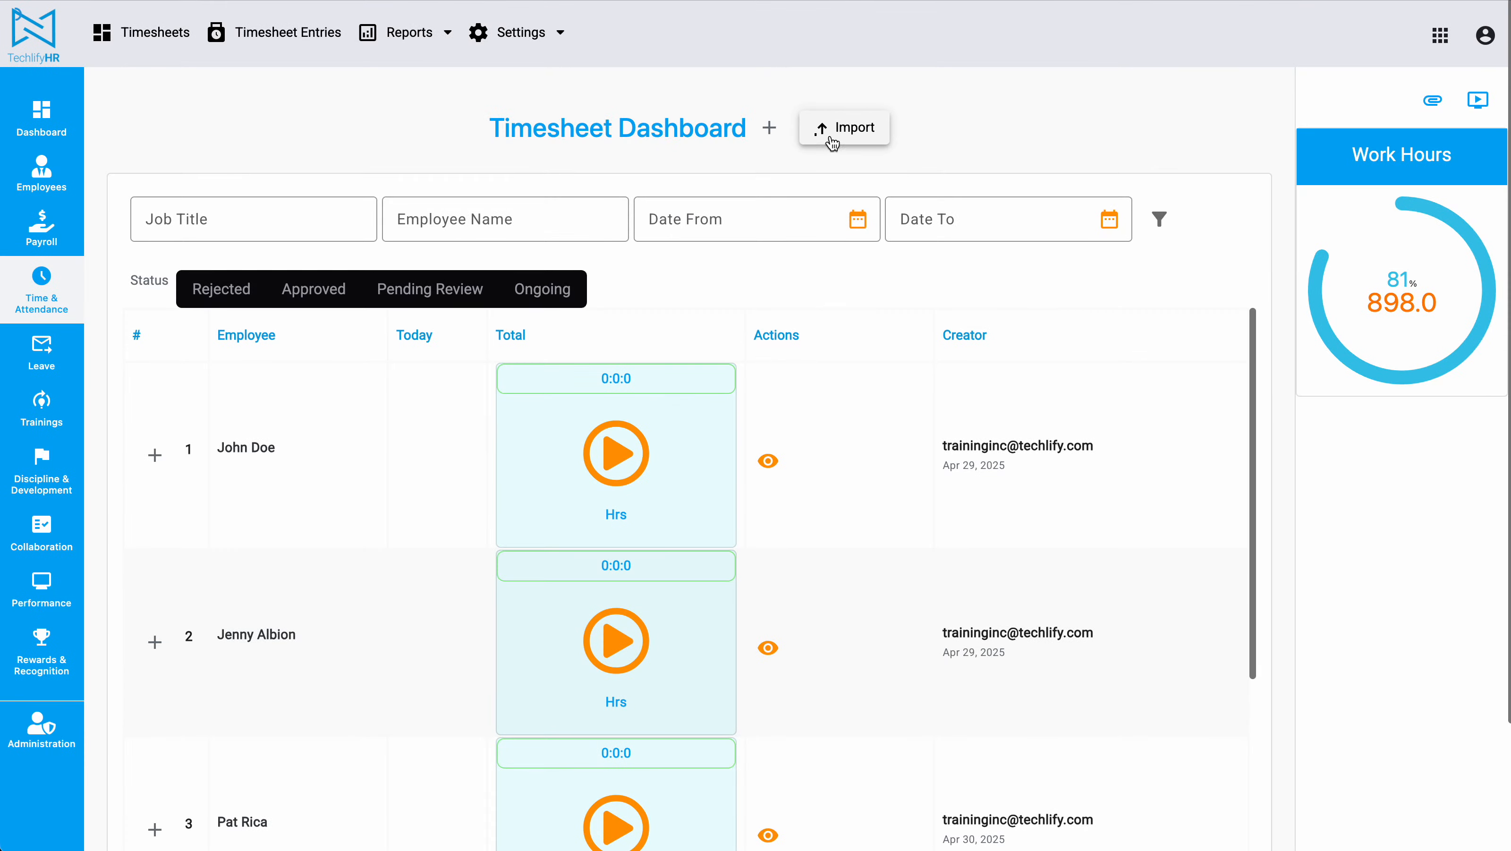
{"action": "left_click", "coordinate": [828, 132]}
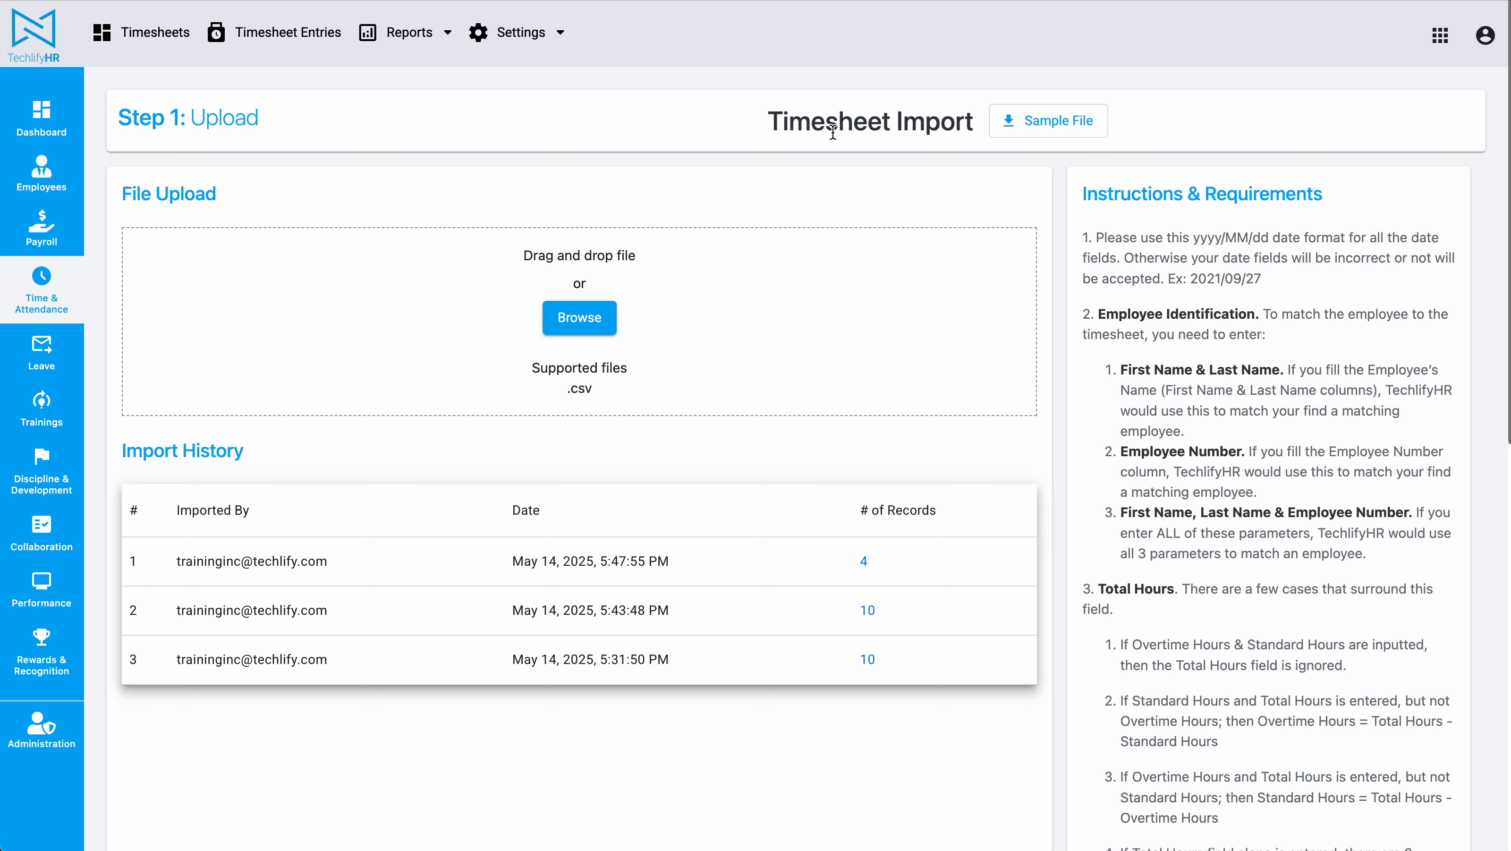
Step: Start a new payroll and set its period from 6/1/2025 to 6/30/2025
{"action": "left_click", "coordinate": [59, 232]}
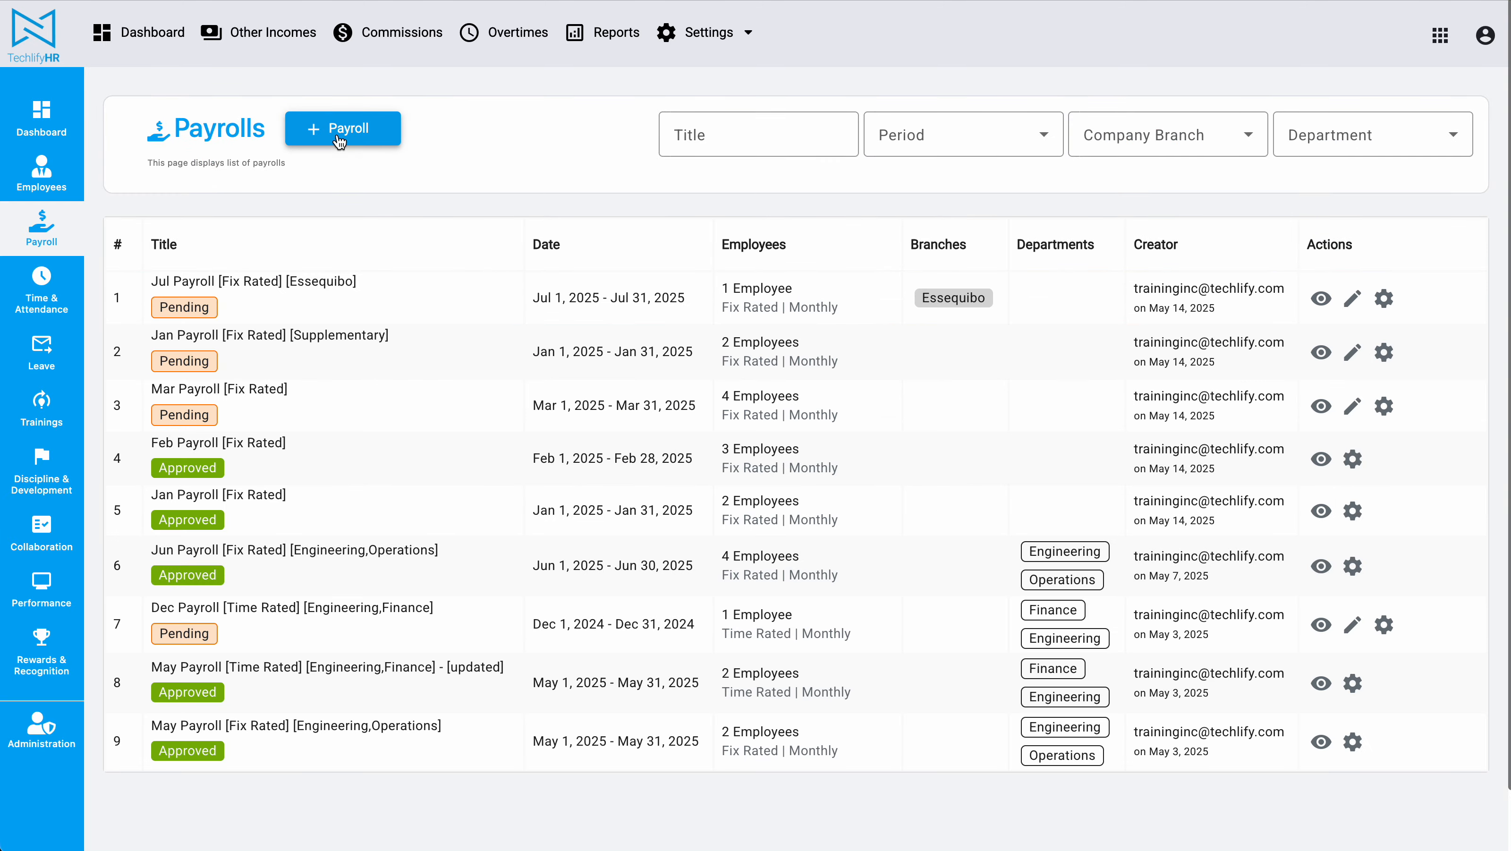
{"action": "left_click", "coordinate": [341, 129]}
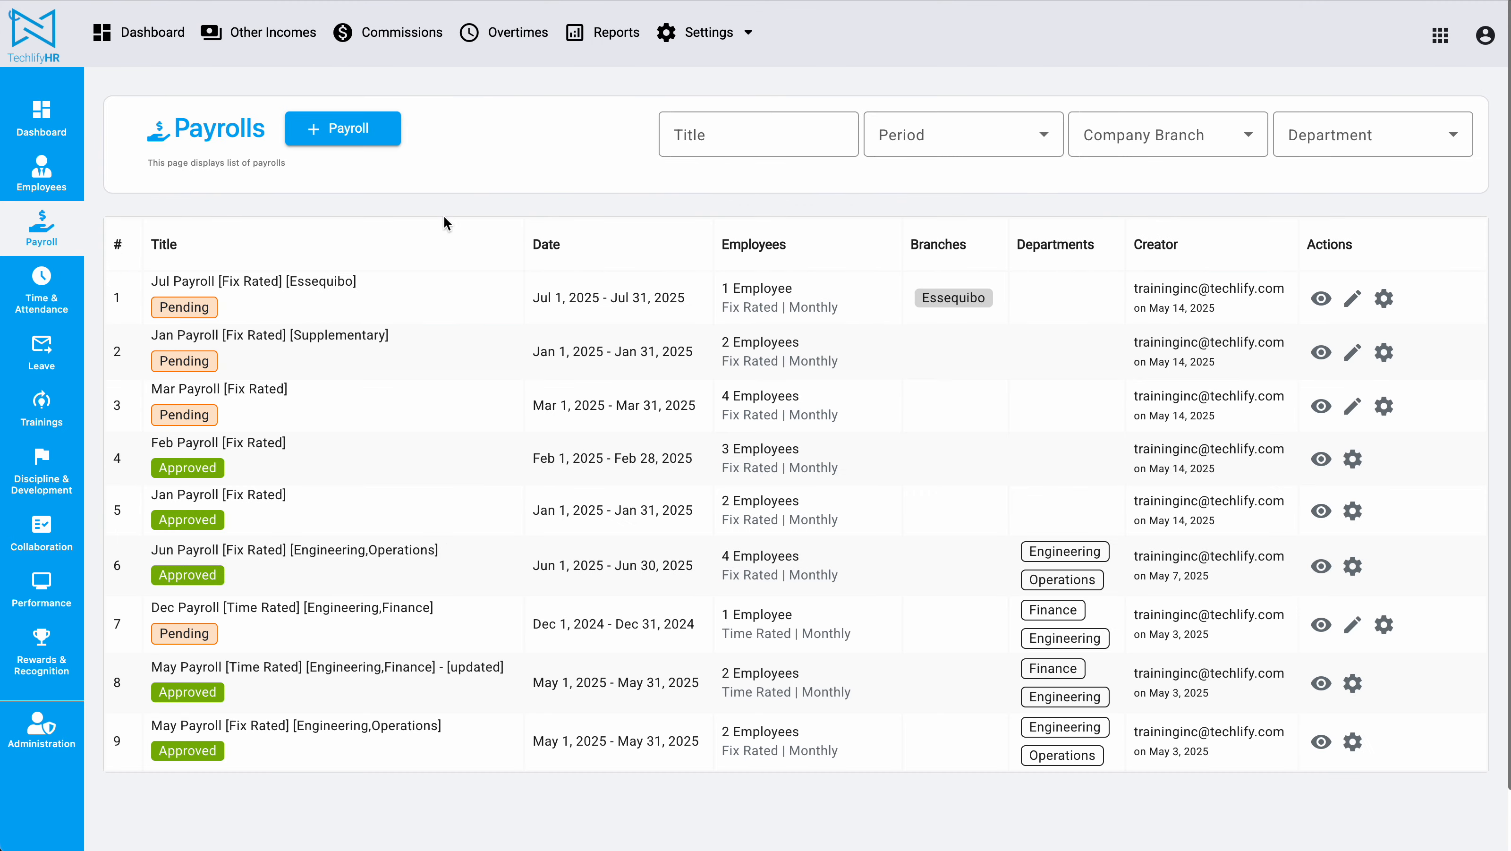
{"action": "left_click", "coordinate": [361, 134]}
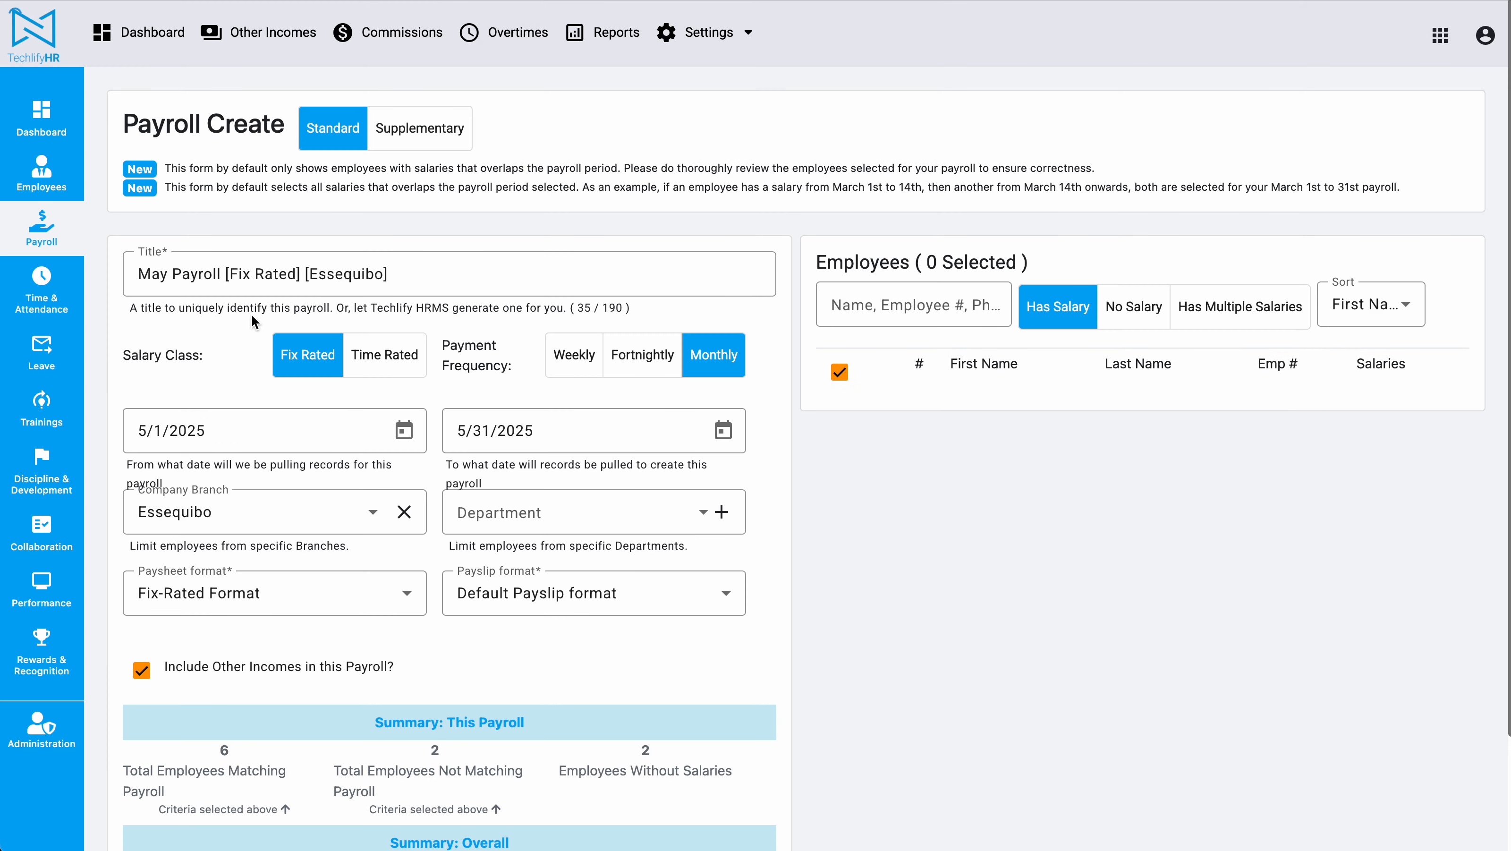
{"action": "left_click", "coordinate": [403, 429]}
{"action": "left_click", "coordinate": [377, 500]}
{"action": "left_click", "coordinate": [149, 608]}
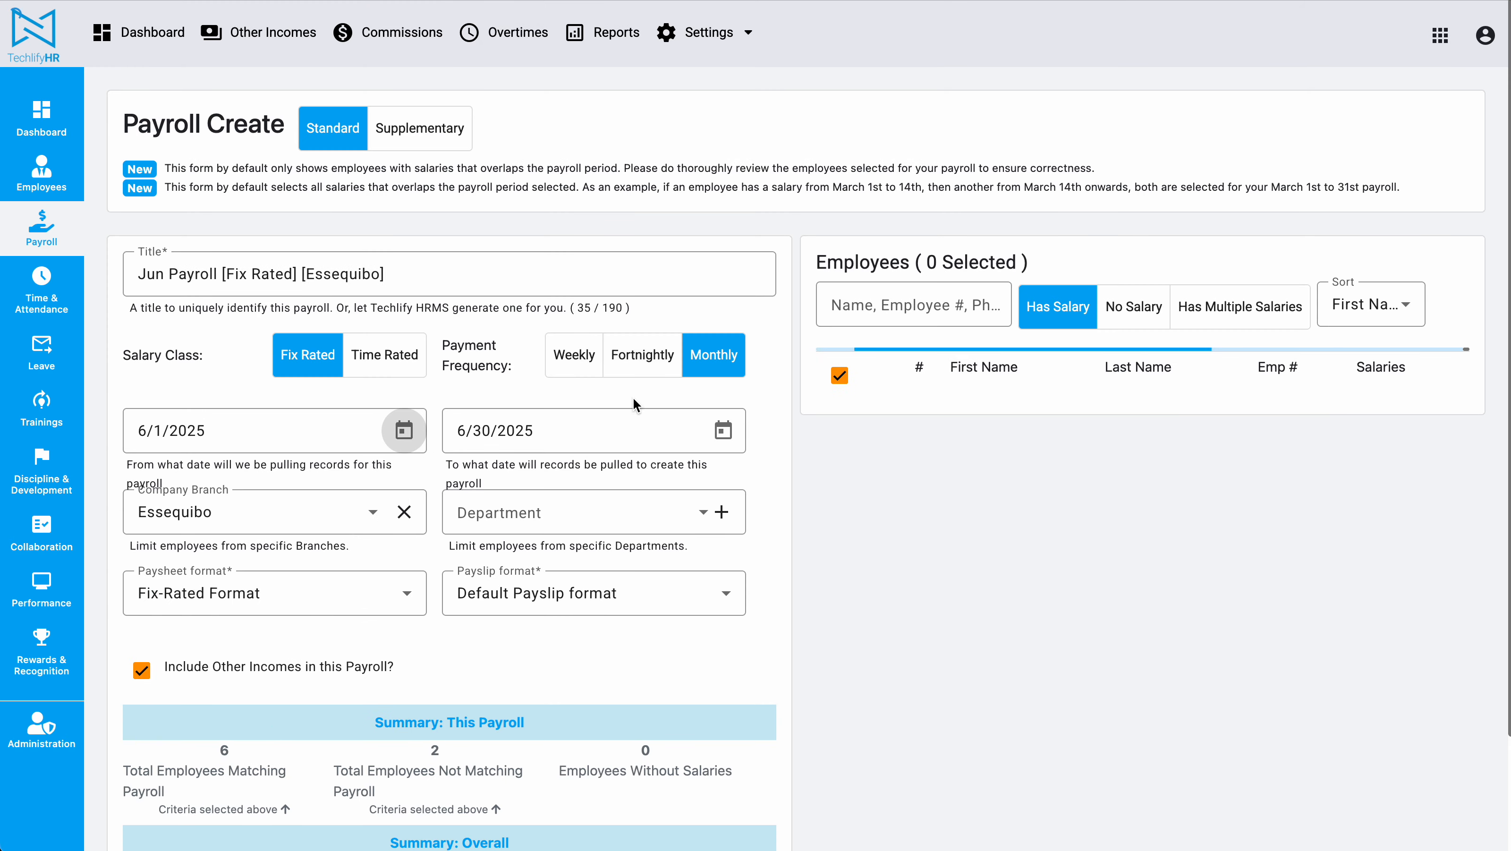
Step: Set the salary class to Time Rated and clear the Essequibo company branch
{"action": "left_click", "coordinate": [385, 356]}
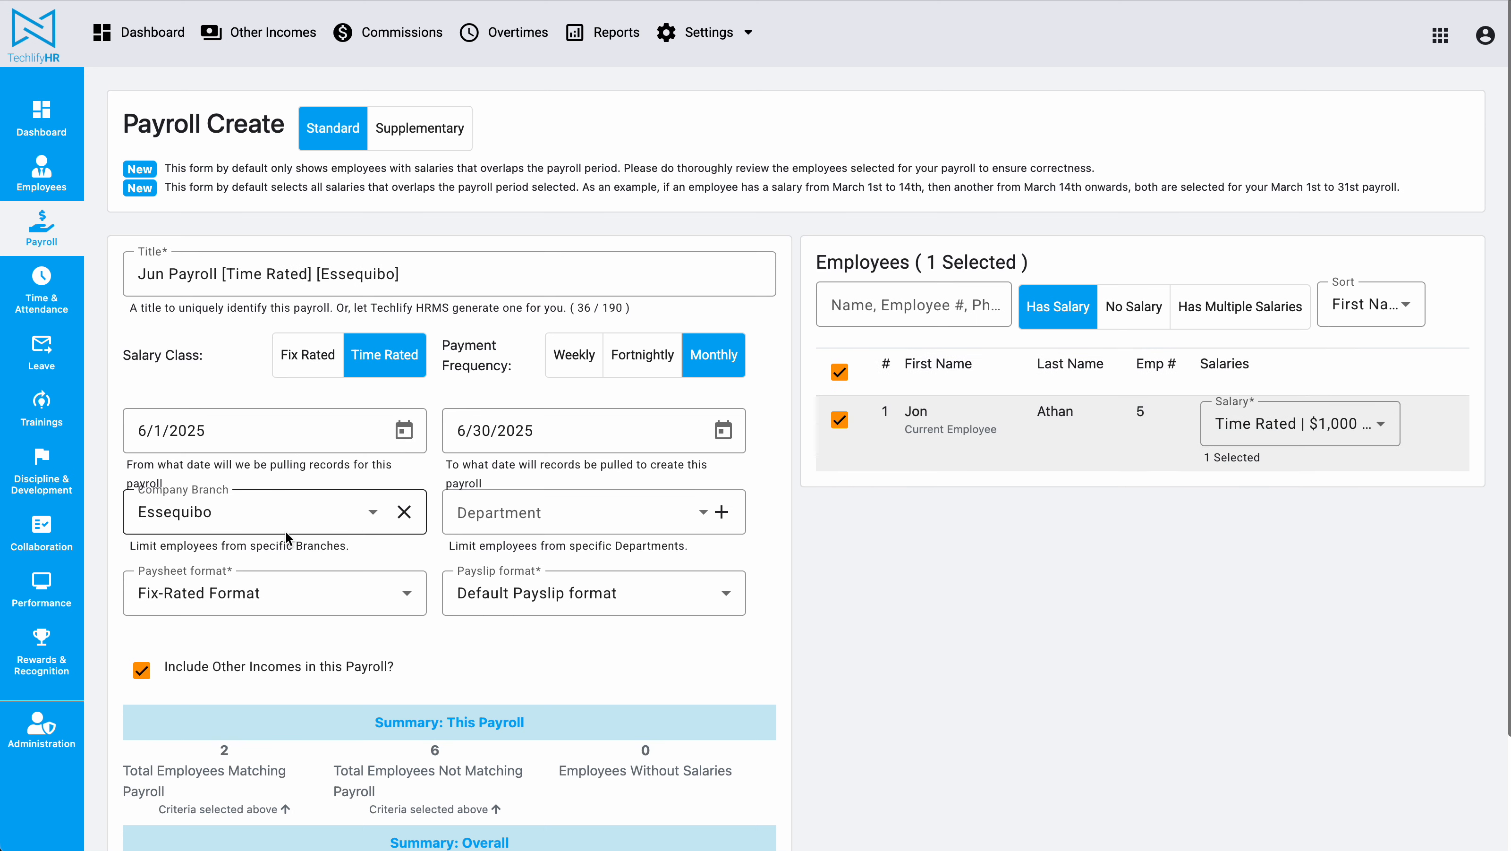
{"action": "left_click", "coordinate": [308, 516]}
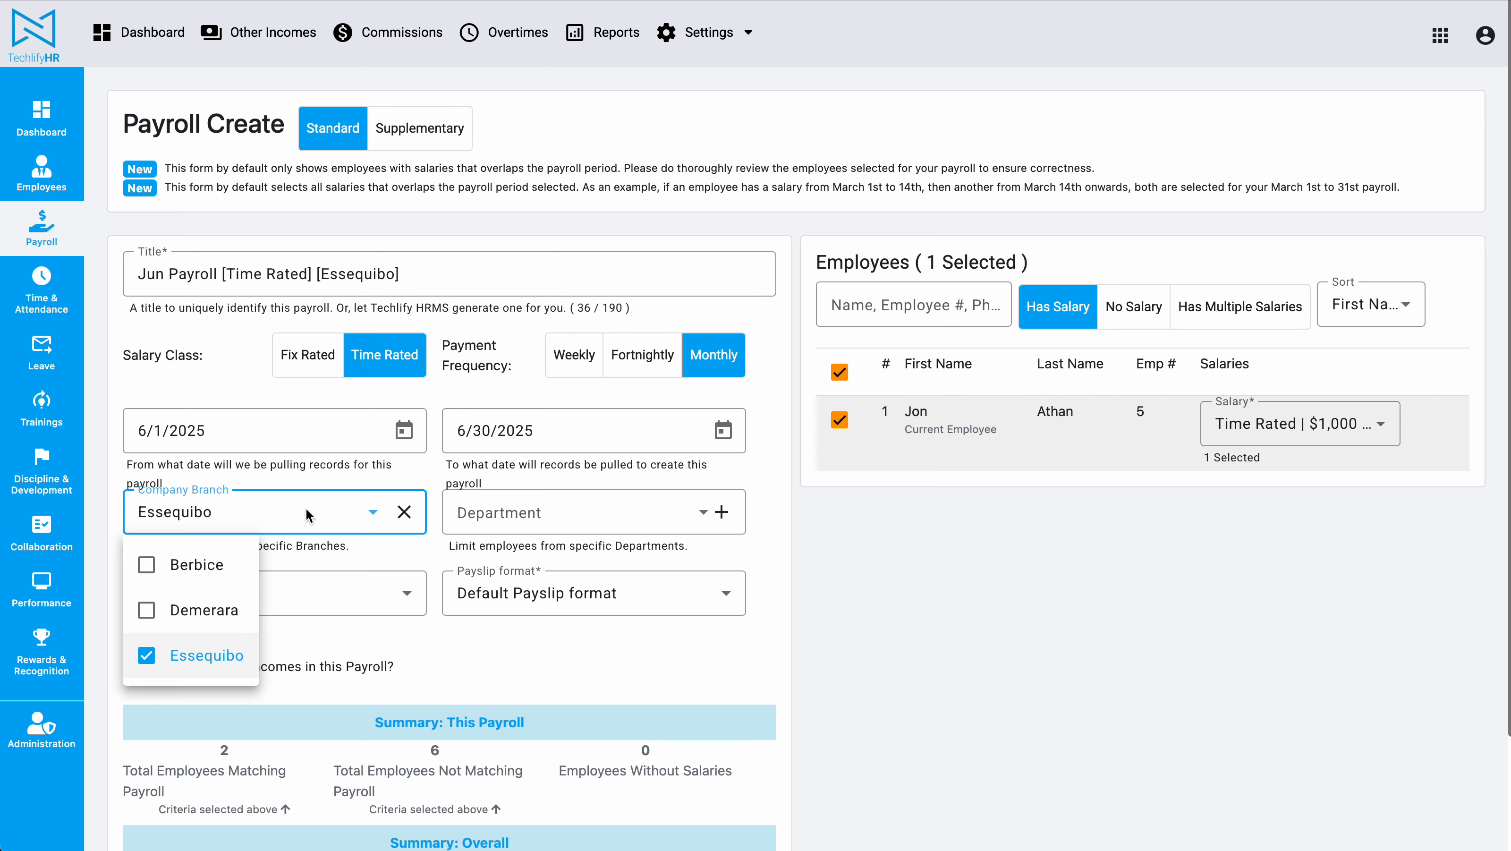
{"action": "left_click", "coordinate": [139, 478]}
{"action": "left_click", "coordinate": [404, 512]}
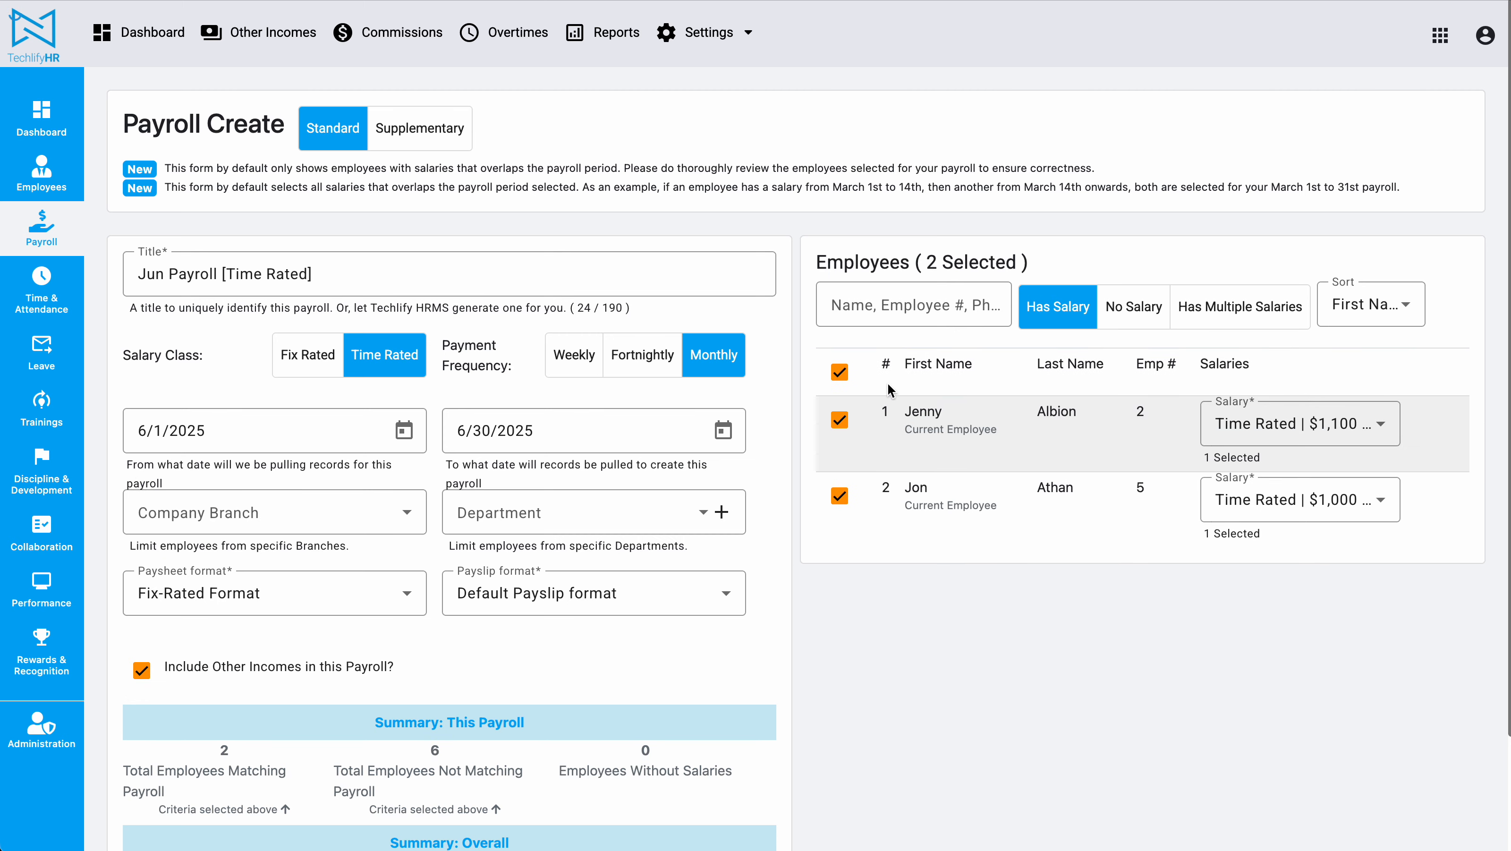
Step: Create the payroll and reload the page once processing finishes
{"action": "scroll", "coordinate": [932, 590], "scroll_direction": "down", "scroll_amount": 3}
{"action": "left_click", "coordinate": [738, 788]}
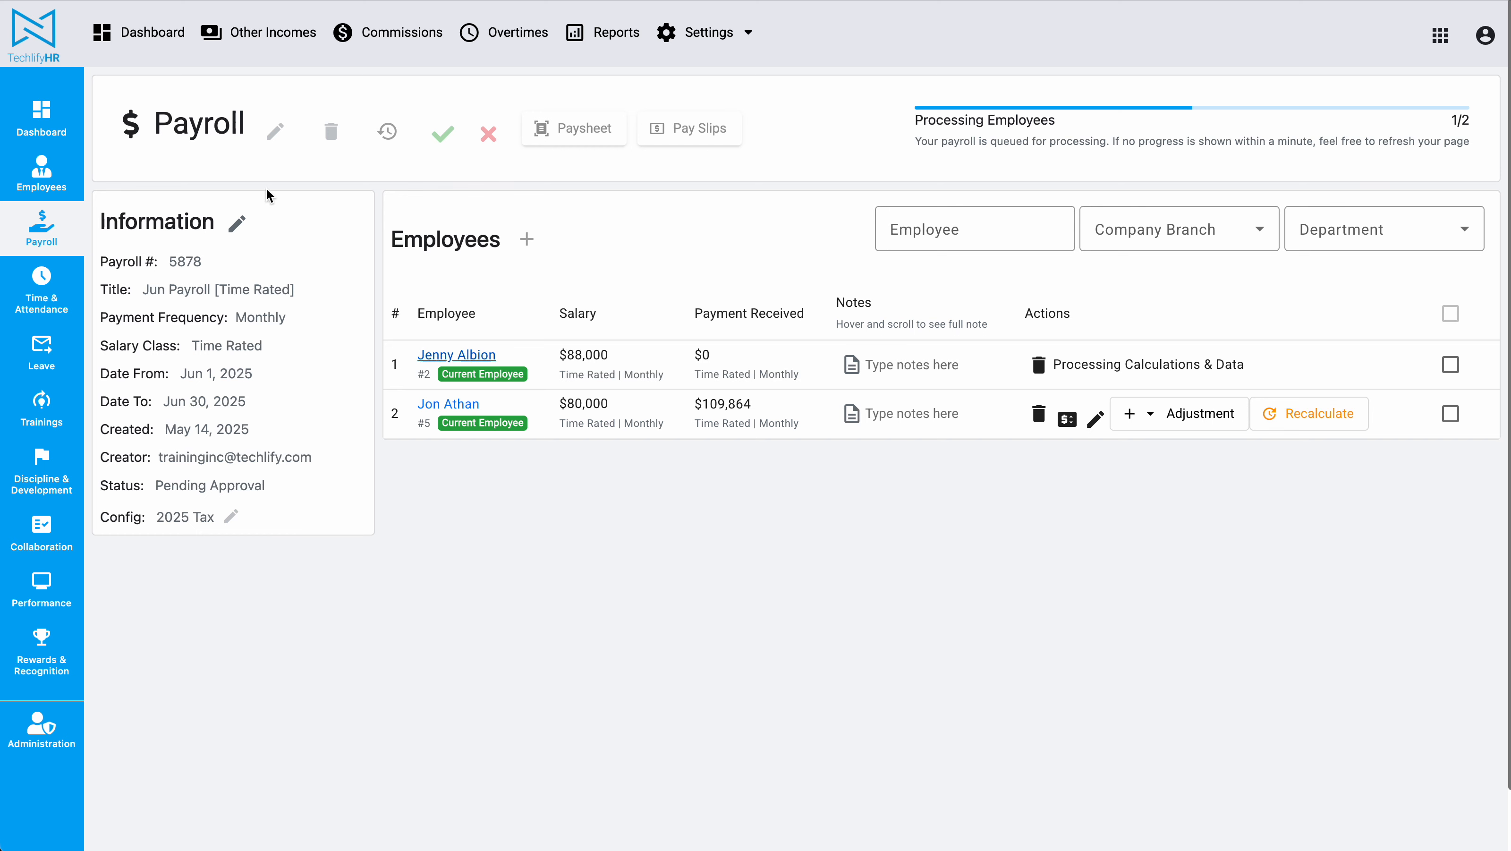
{"action": "key", "text": "super+r"}
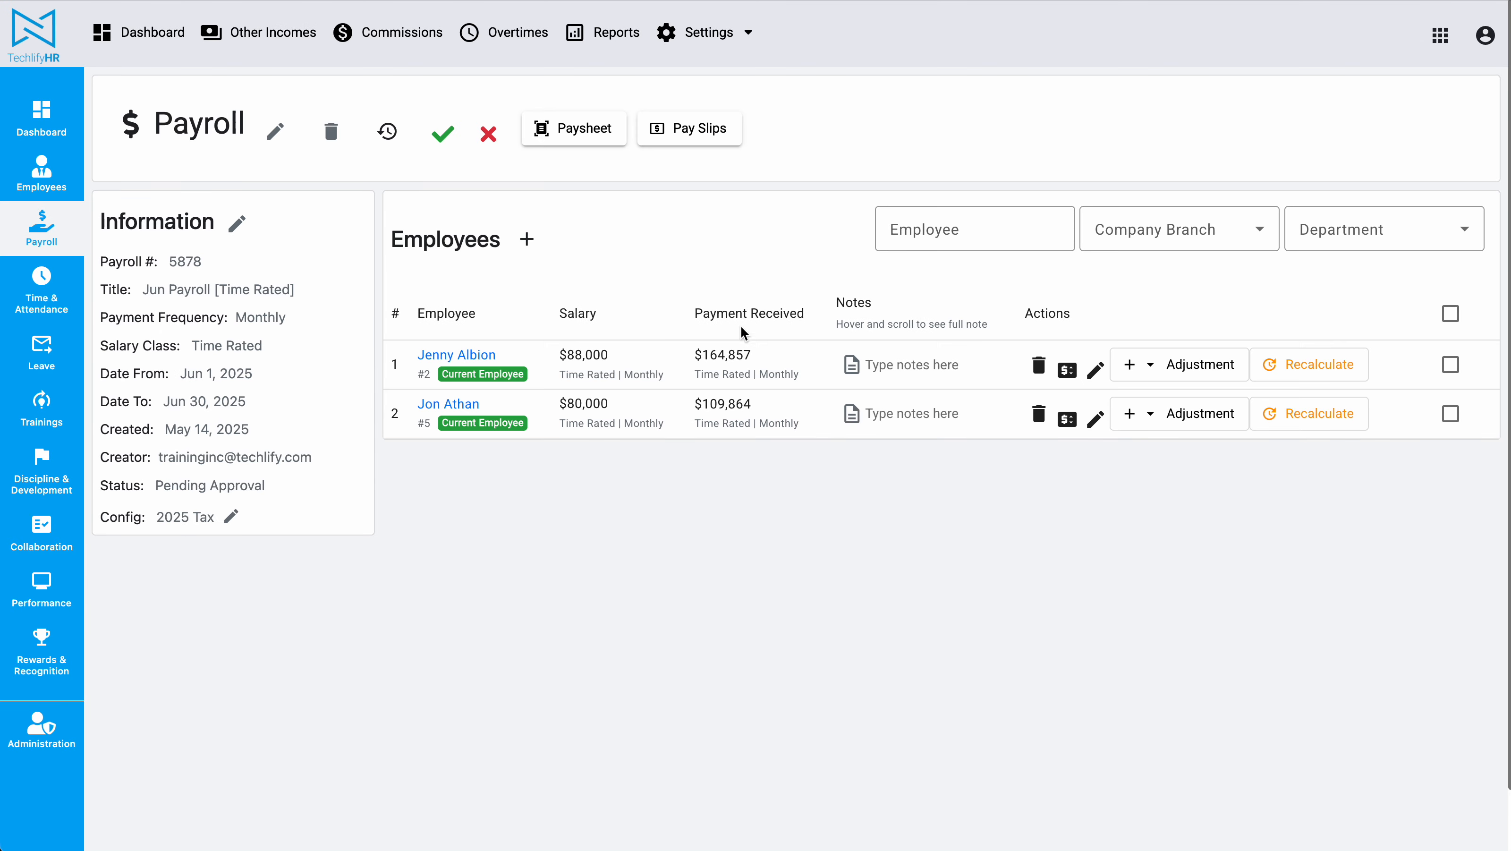
Step: Open the payroll's paysheet and switch its format to Time-Rated Paysheet
{"action": "left_click", "coordinate": [587, 139]}
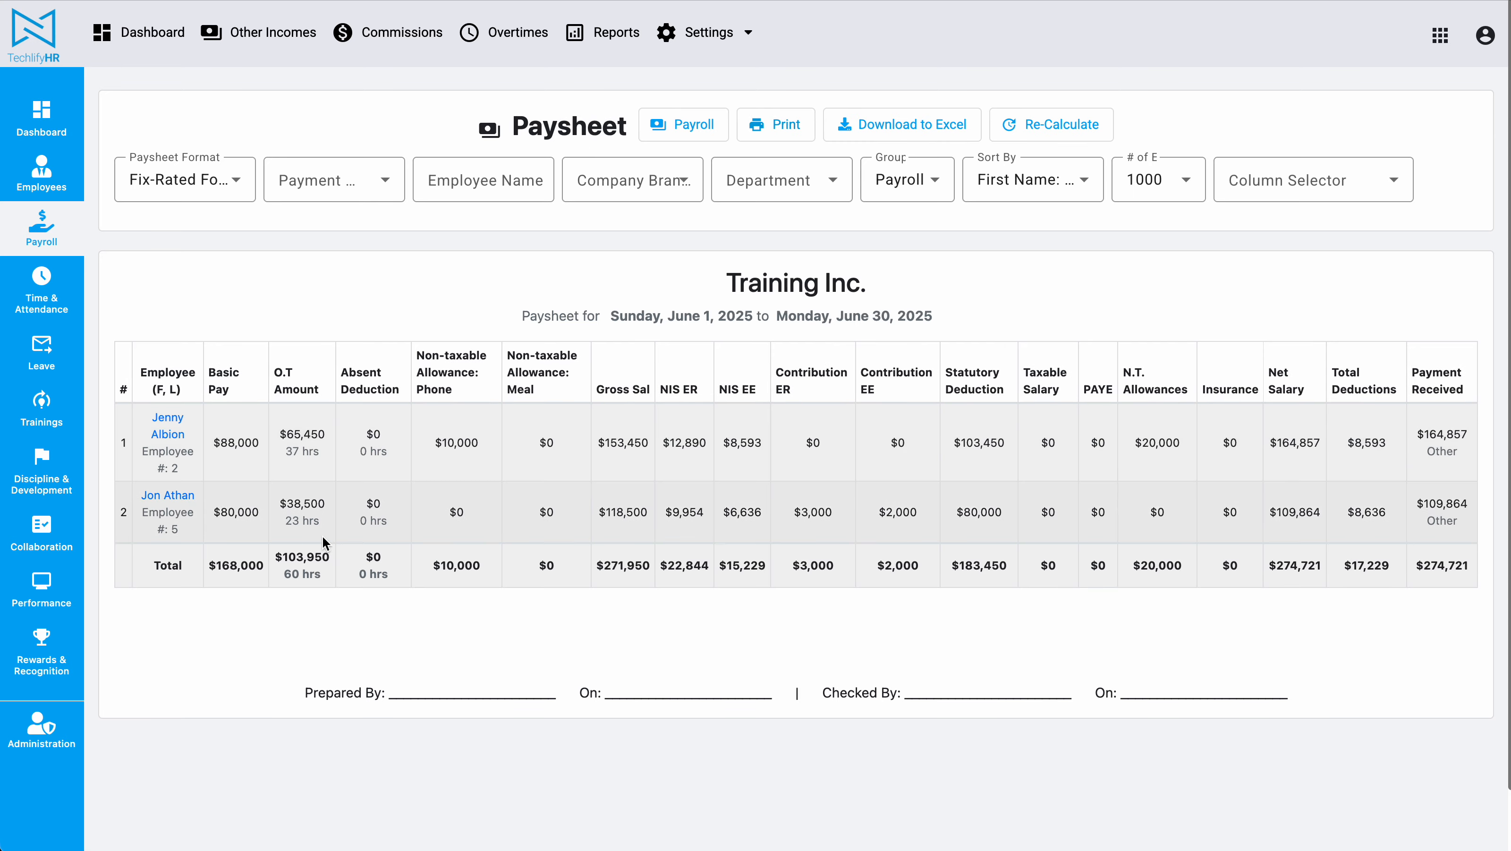
{"action": "double_click", "coordinate": [299, 450]}
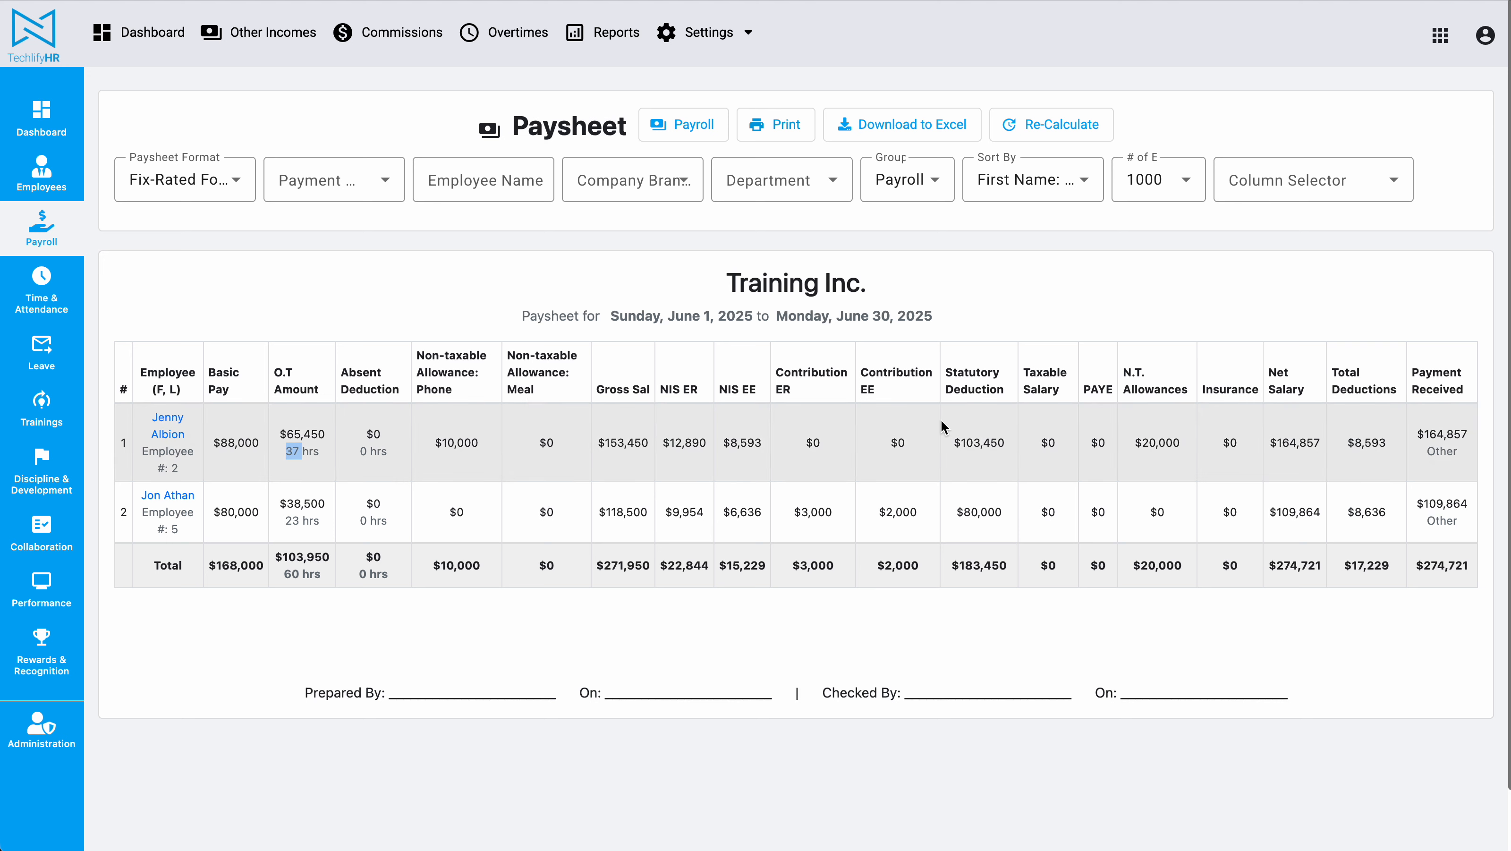
{"action": "left_click", "coordinate": [203, 180]}
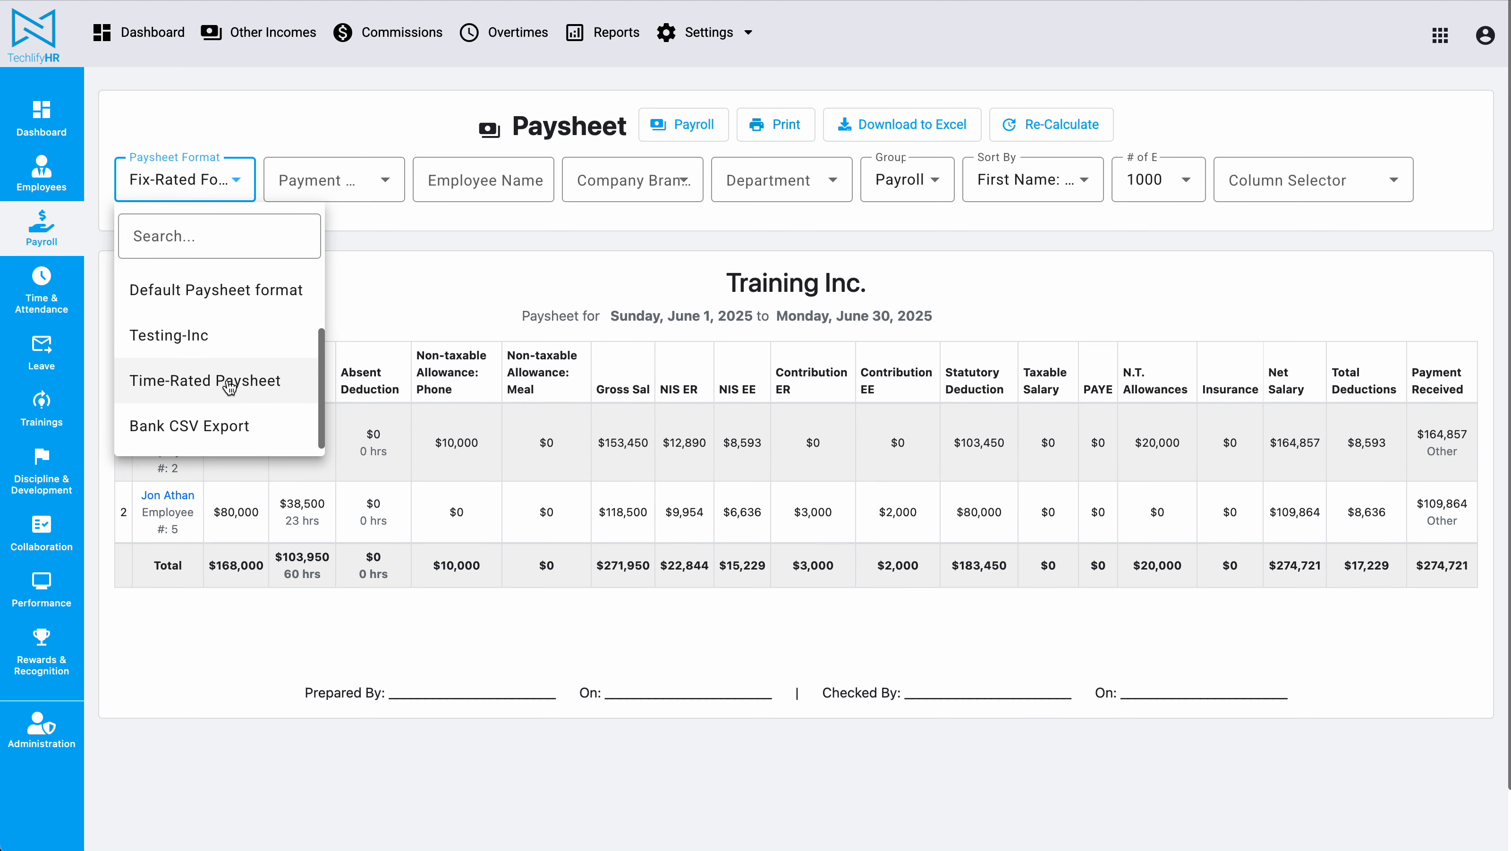
{"action": "left_click", "coordinate": [230, 388]}
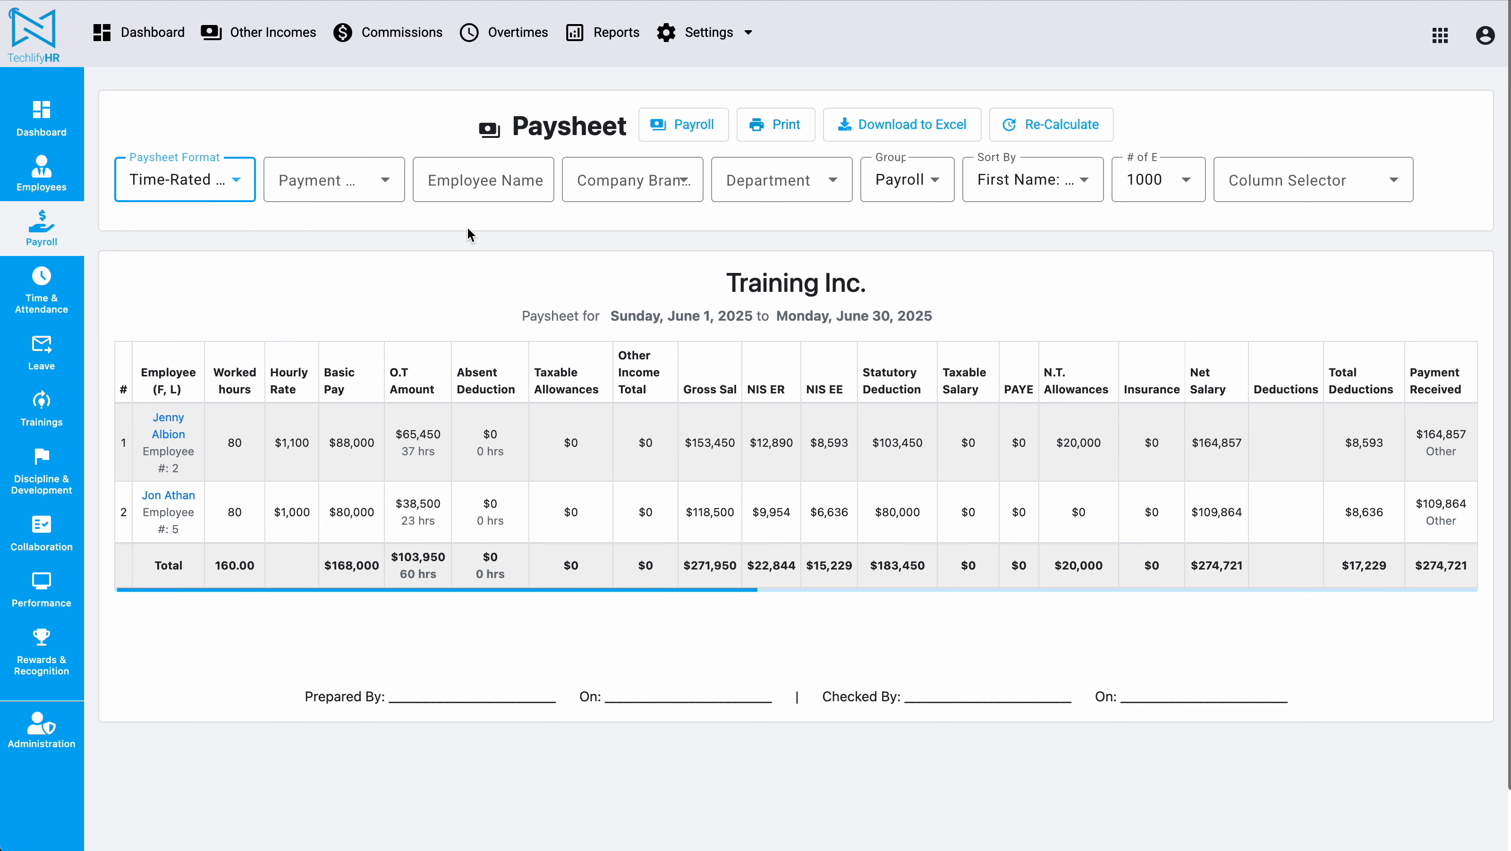
Step: Examine each employee's worked hours and O.T. amounts and hours on the paysheet
{"action": "triple_click", "coordinate": [230, 377]}
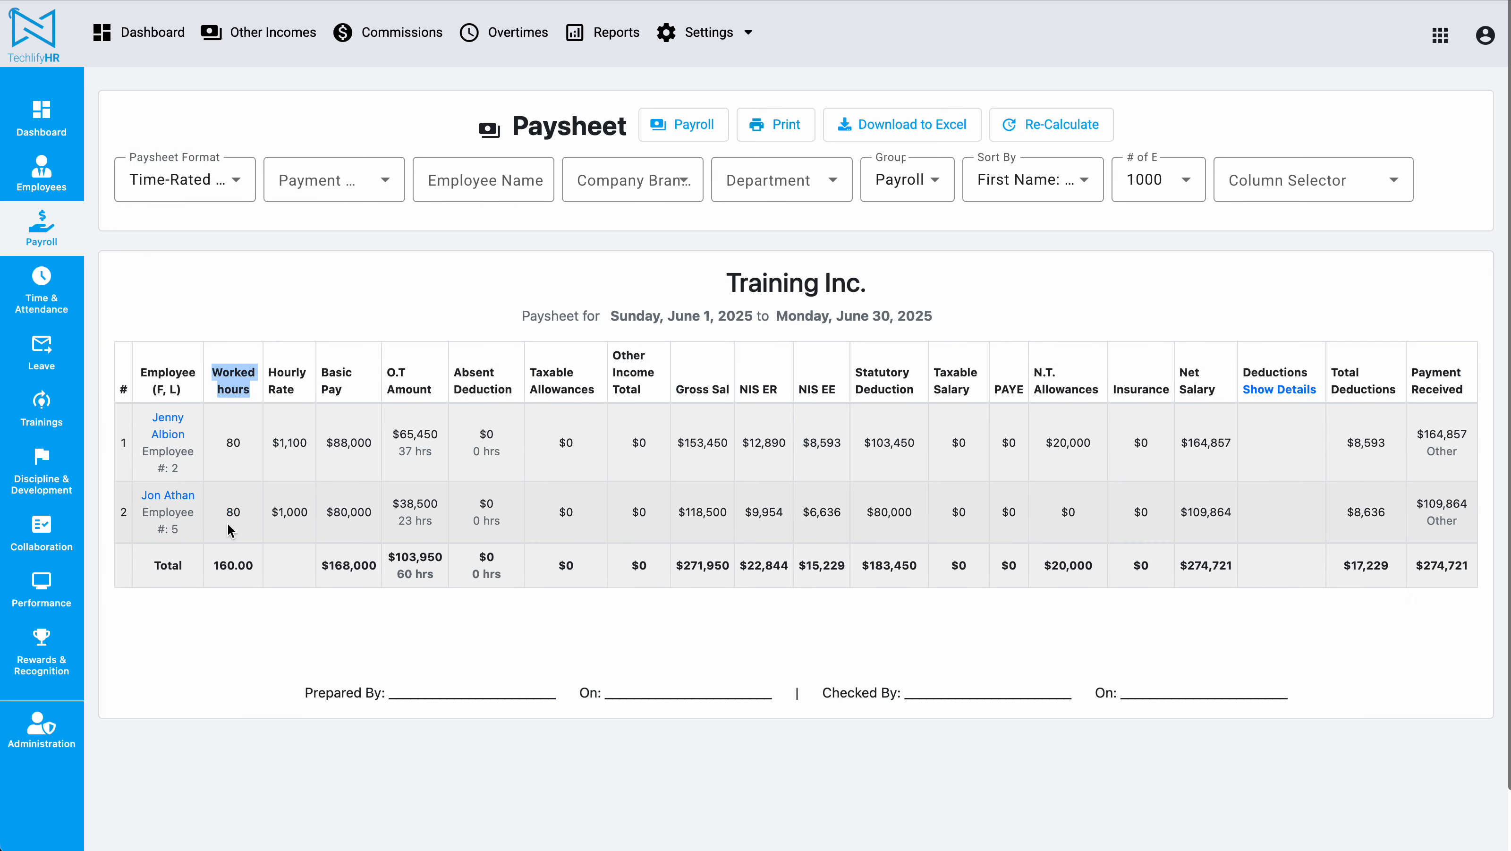
{"action": "triple_click", "coordinate": [399, 373]}
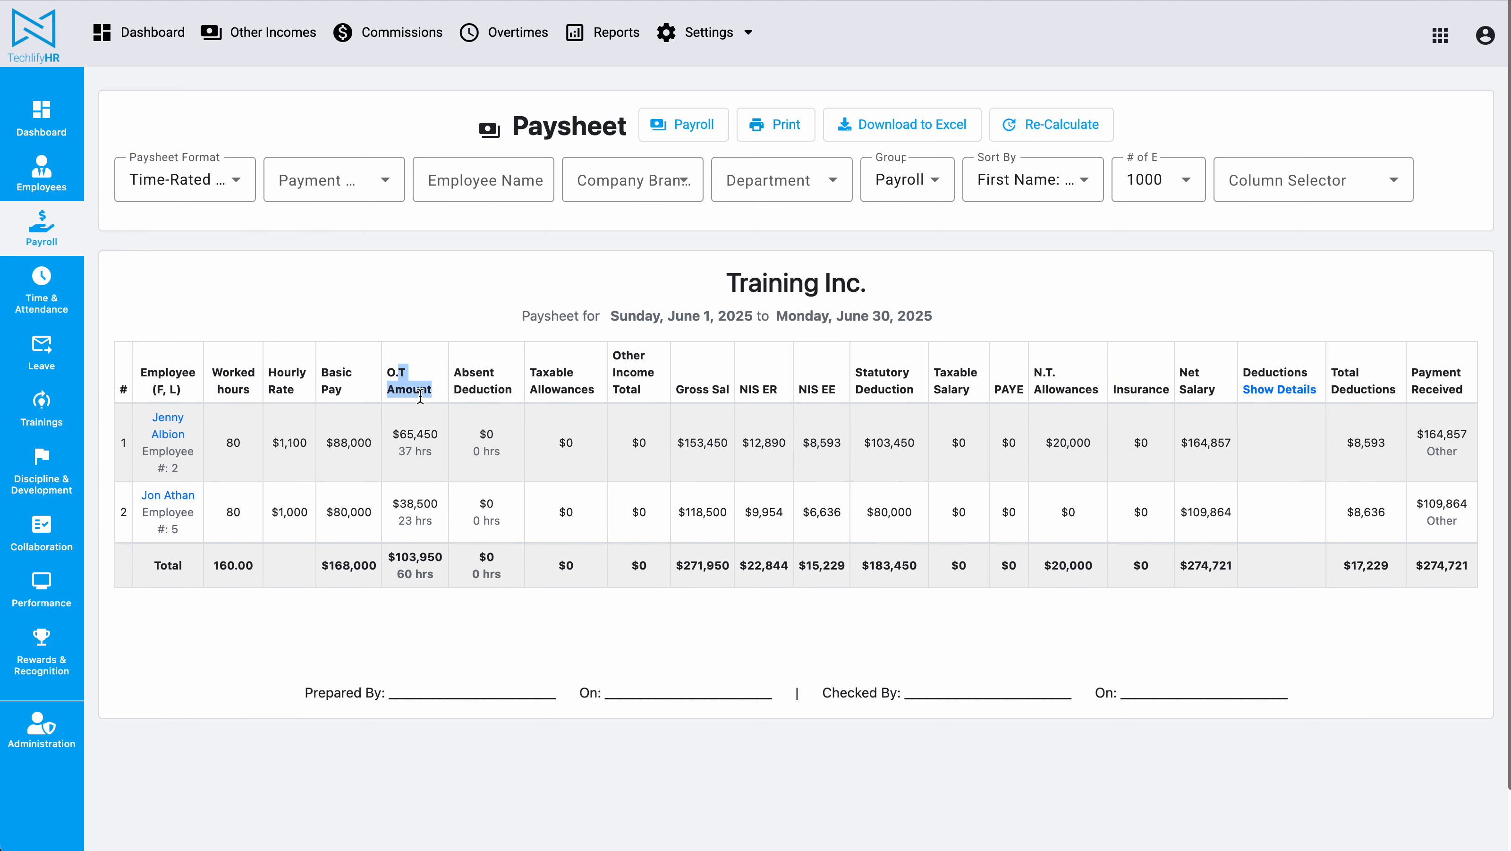
{"action": "double_click", "coordinate": [405, 452]}
{"action": "triple_click", "coordinate": [423, 447]}
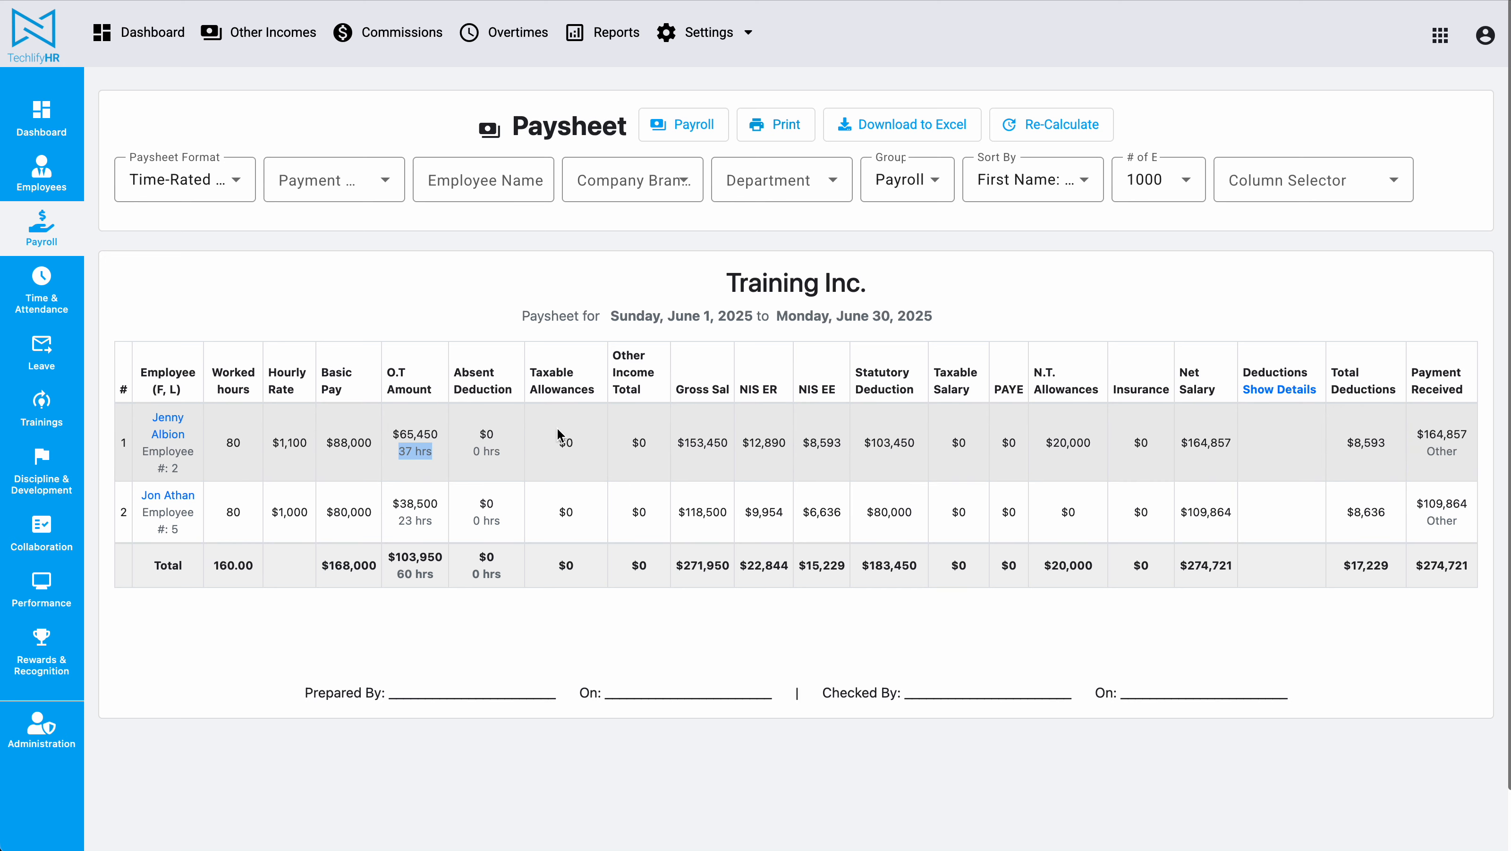
{"action": "double_click", "coordinate": [232, 444]}
{"action": "left_click_drag", "start_coordinate": [399, 450], "coordinate": [478, 453]}
{"action": "left_click_drag", "start_coordinate": [399, 521], "coordinate": [425, 526]}
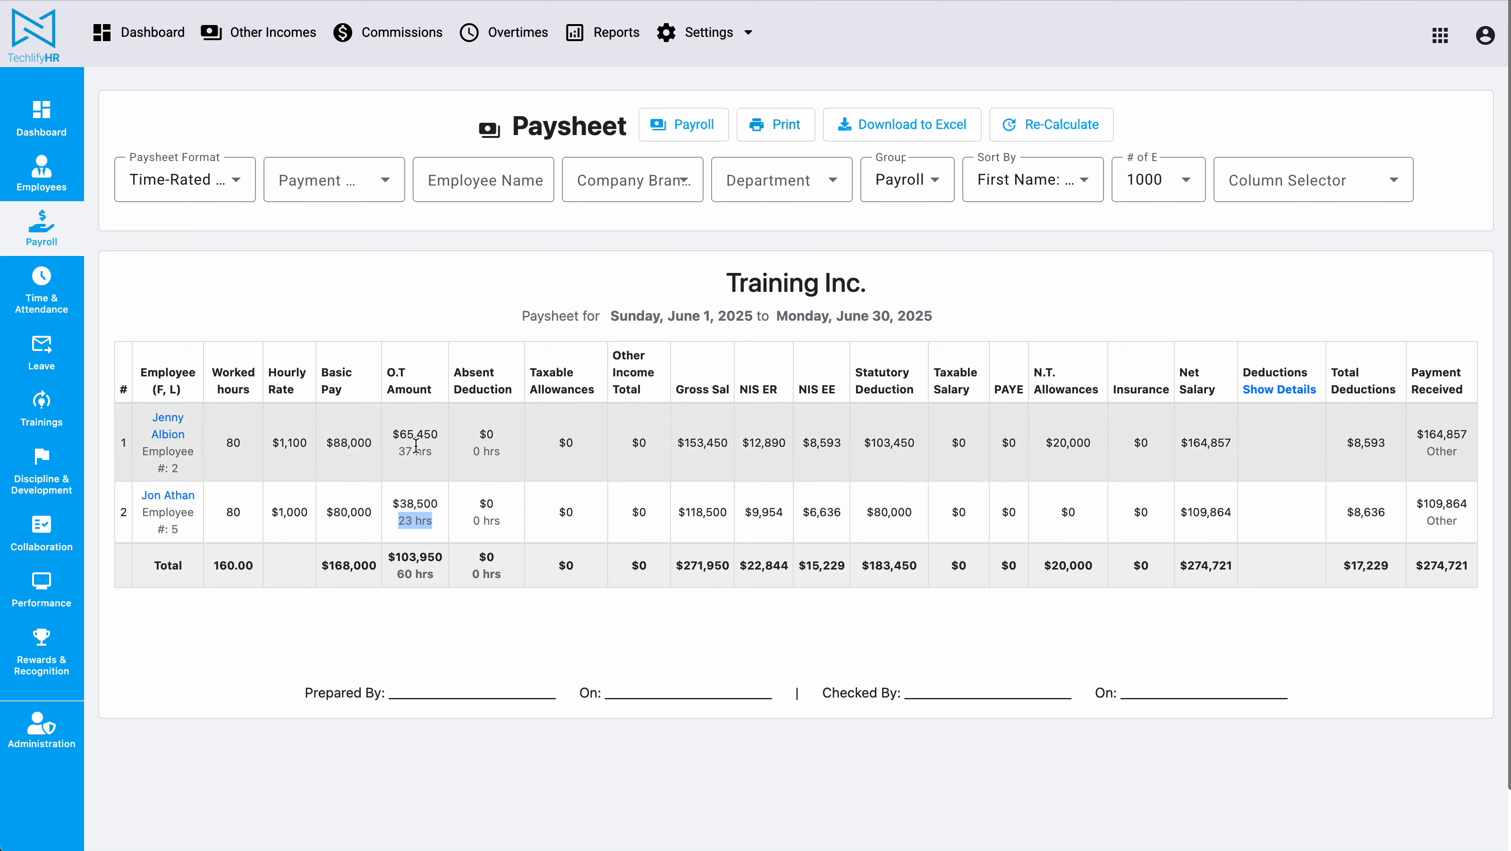